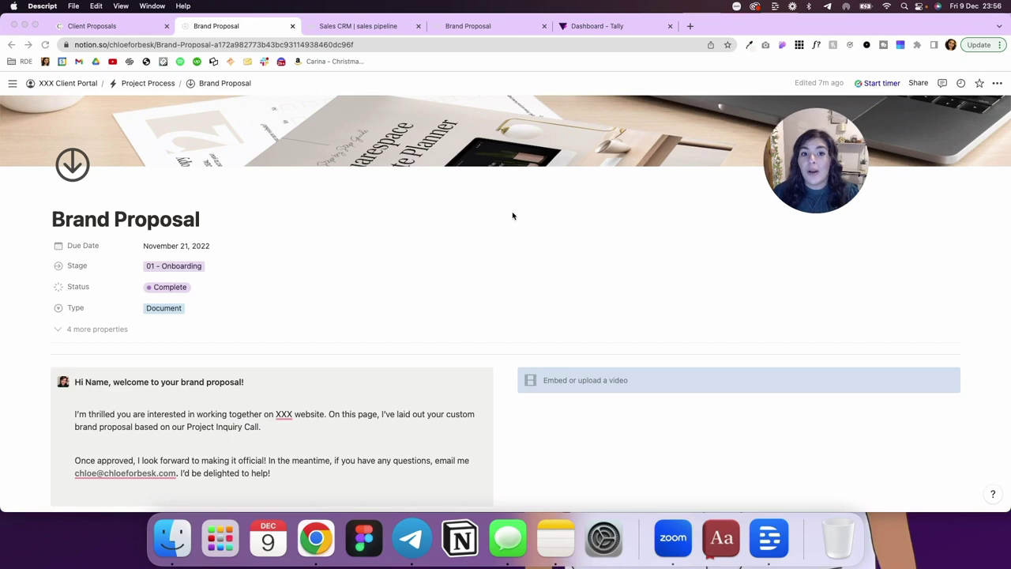
Review the proposal's welcome message and Your Client Journey section, reading the 01 Project Onboarding and 02 Brand Strategy stage details.
{"action": "left_click", "coordinate": [484, 260]}
{"action": "scroll", "coordinate": [484, 260], "scroll_direction": "down", "scroll_amount": 4}
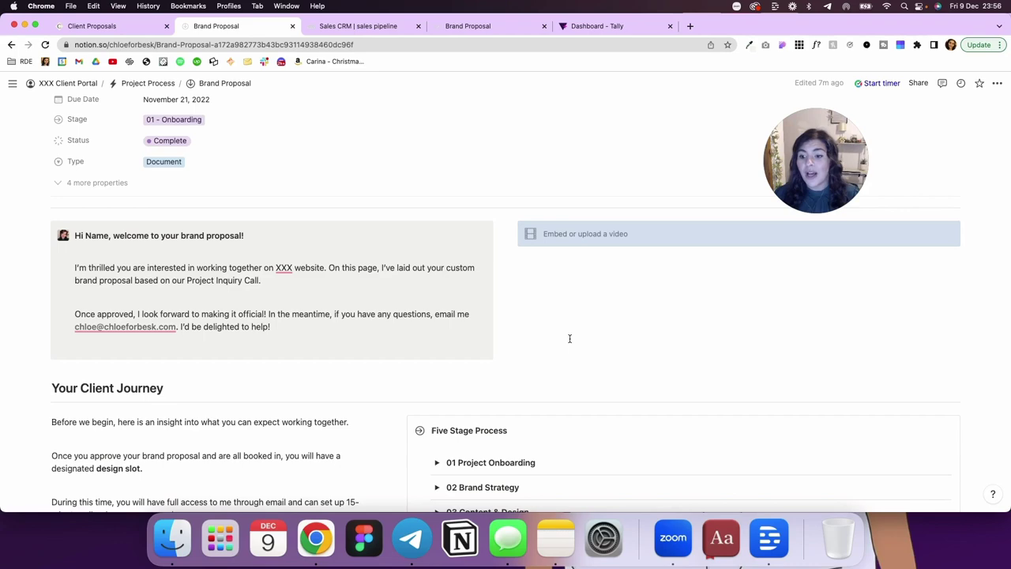
{"action": "scroll", "coordinate": [569, 338], "scroll_direction": "down", "scroll_amount": 1}
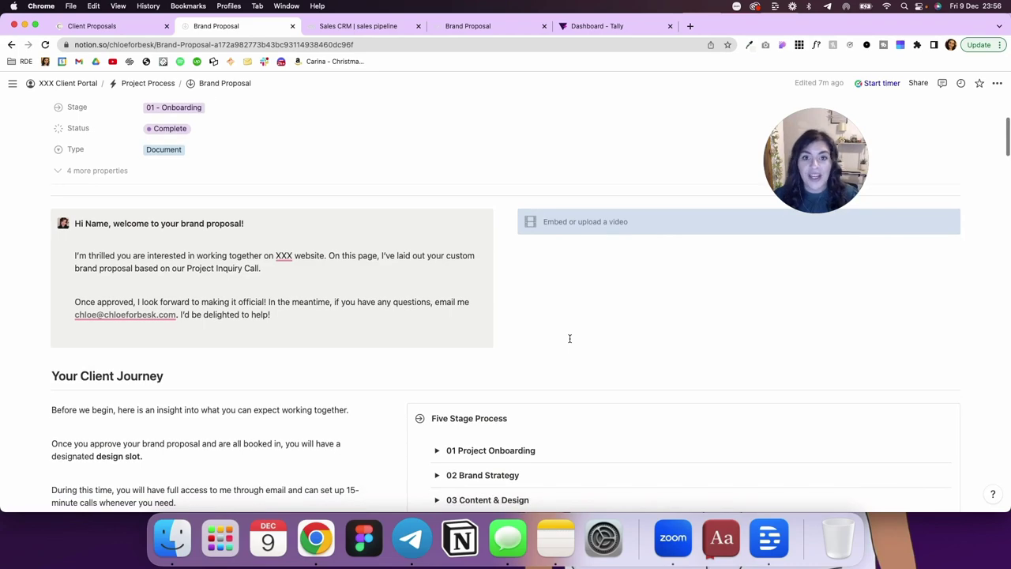
{"action": "scroll", "coordinate": [569, 338], "scroll_direction": "down", "scroll_amount": 5}
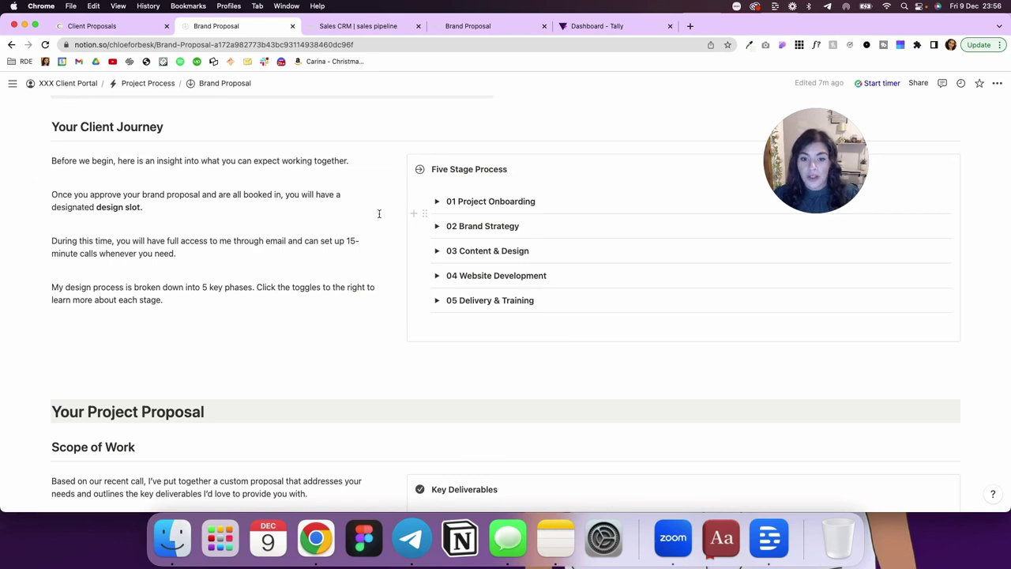
{"action": "left_click", "coordinate": [437, 201]}
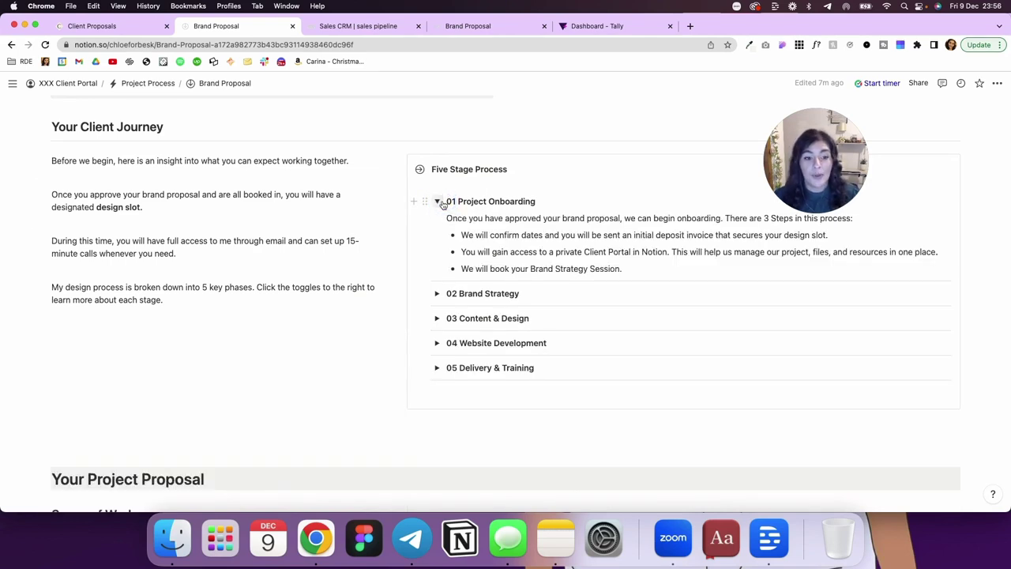
{"action": "left_click", "coordinate": [438, 201]}
{"action": "left_click", "coordinate": [436, 226]}
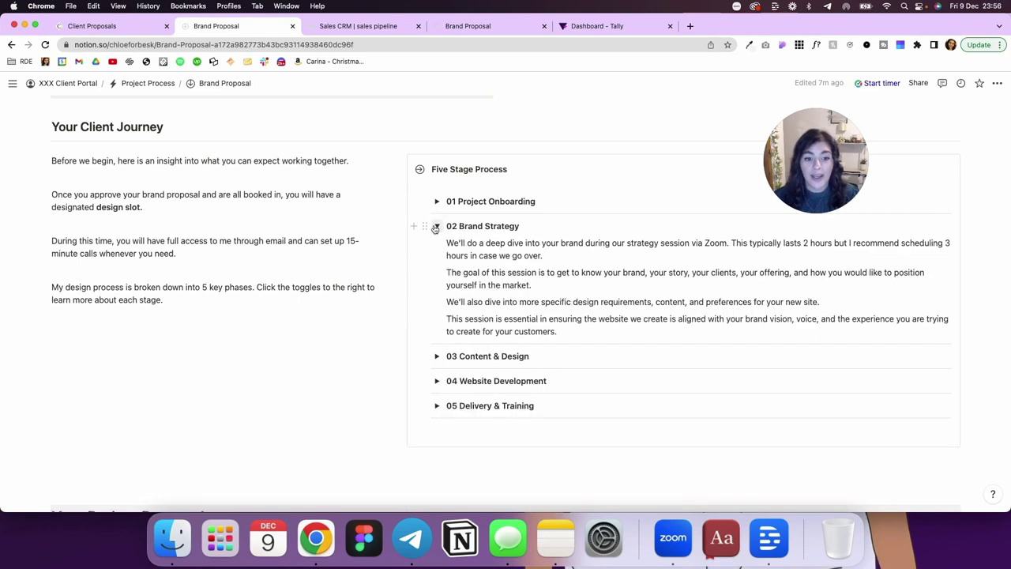
{"action": "left_click", "coordinate": [436, 227]}
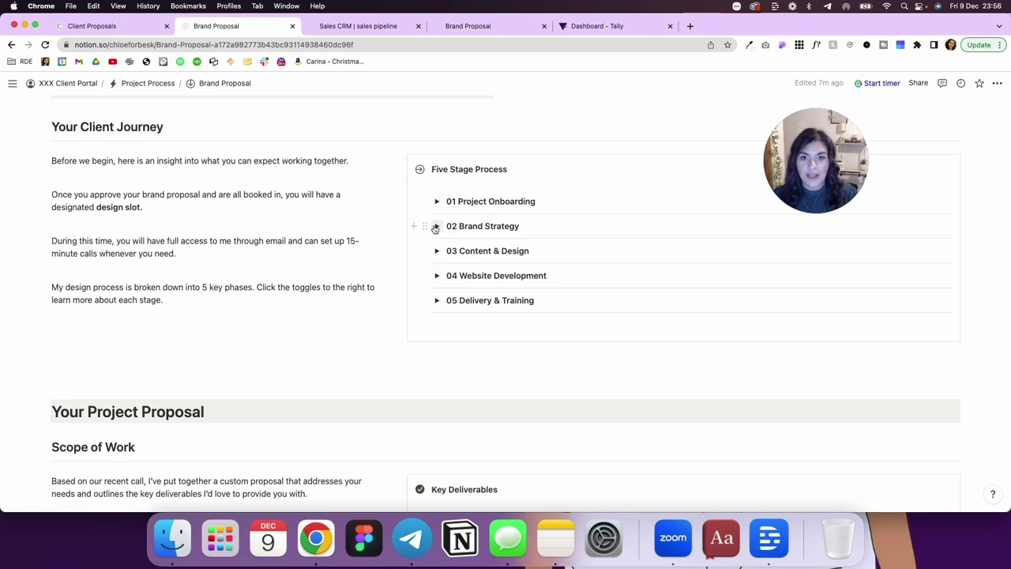
Look over the About and Our Process sections of the template version of Brand Proposal, and return to the client portal's proposal.
{"action": "left_click", "coordinate": [470, 26]}
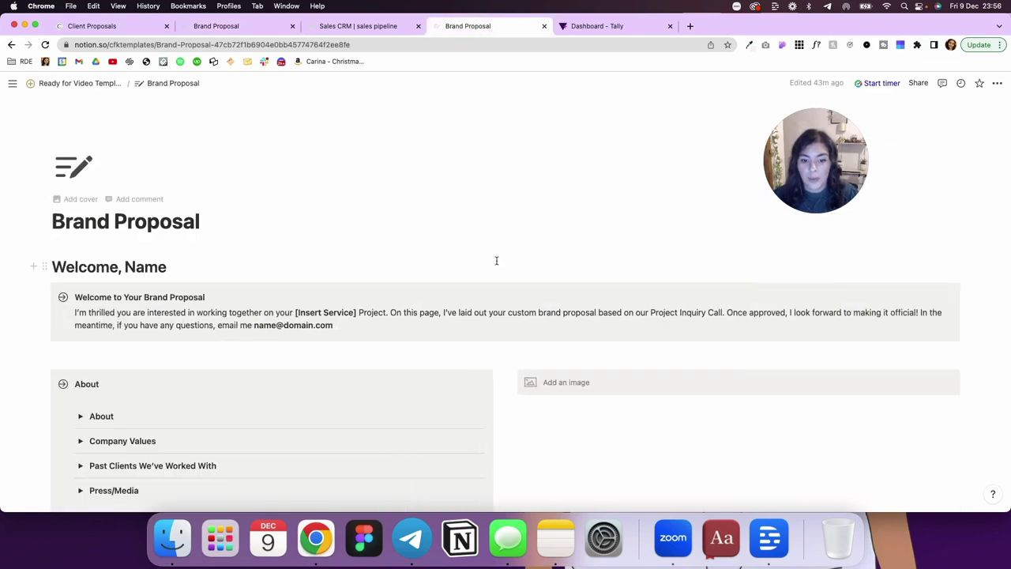
{"action": "scroll", "coordinate": [496, 260], "scroll_direction": "down", "scroll_amount": 5}
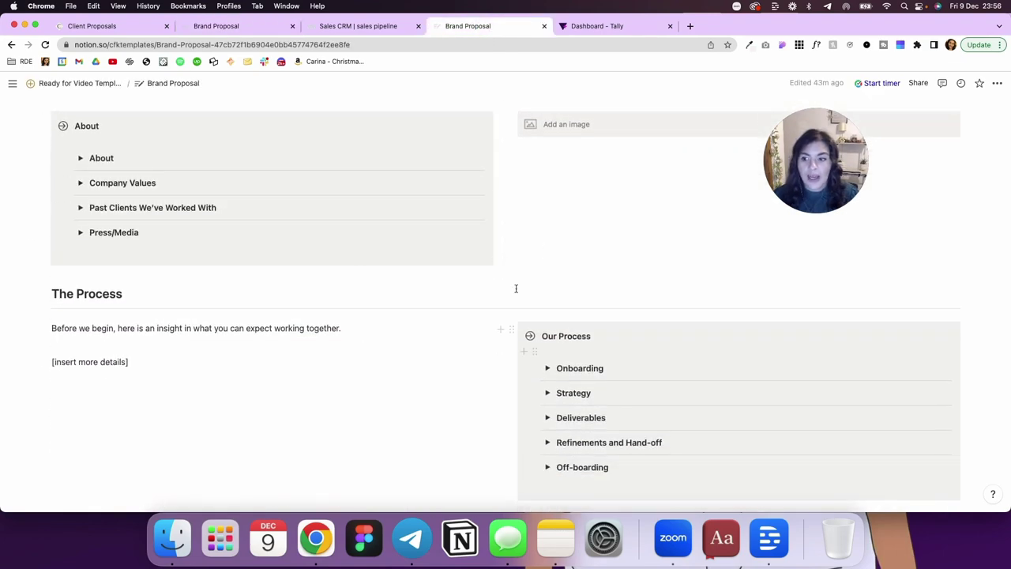
{"action": "scroll", "coordinate": [410, 356], "scroll_direction": "down", "scroll_amount": 3}
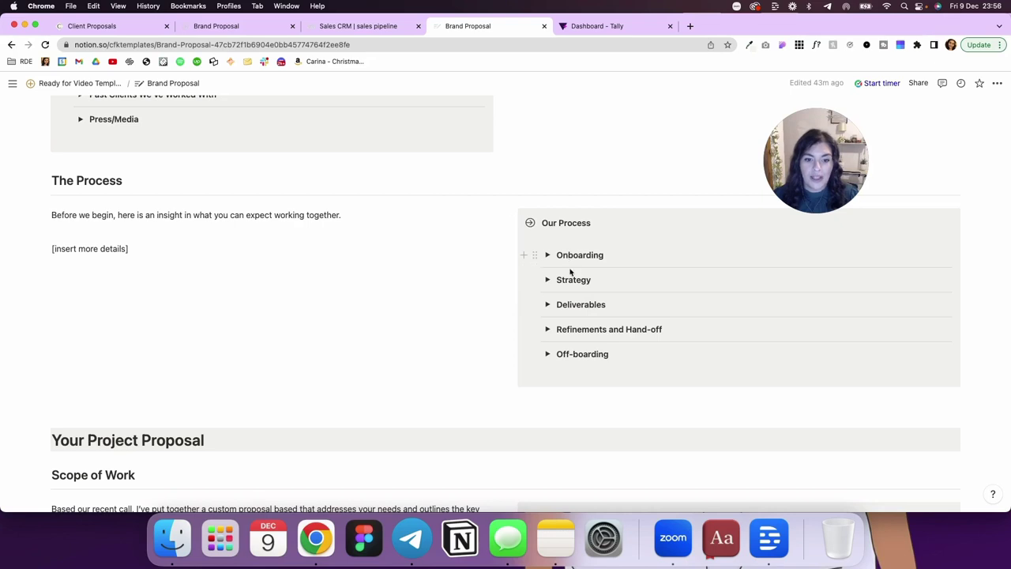
{"action": "left_click", "coordinate": [366, 29]}
{"action": "left_click", "coordinate": [248, 26]}
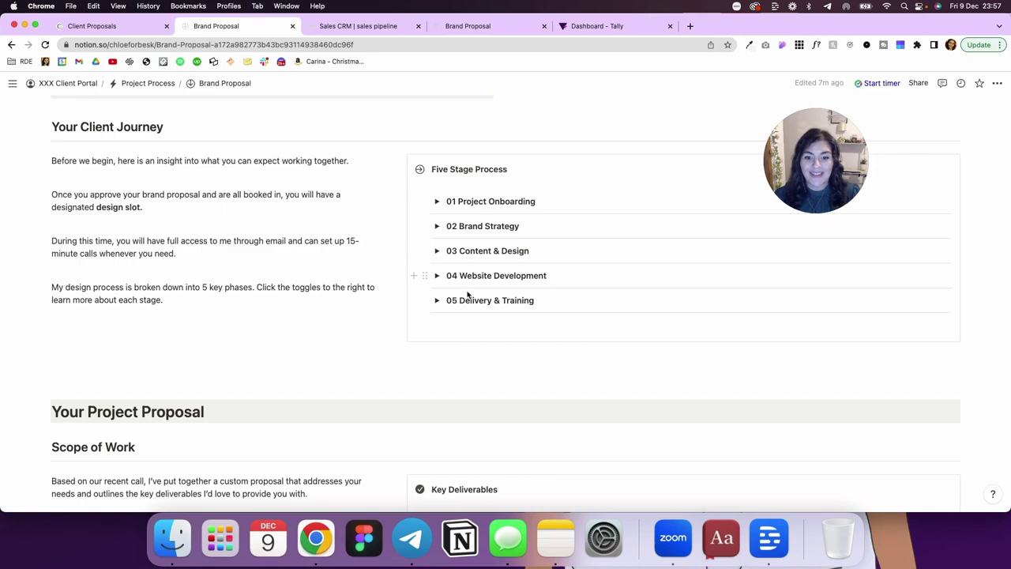
Examine the Scope of Work section, reading the Deliverables and Additional Project Items details under Key Deliverables.
{"action": "scroll", "coordinate": [429, 371], "scroll_direction": "down", "scroll_amount": 5}
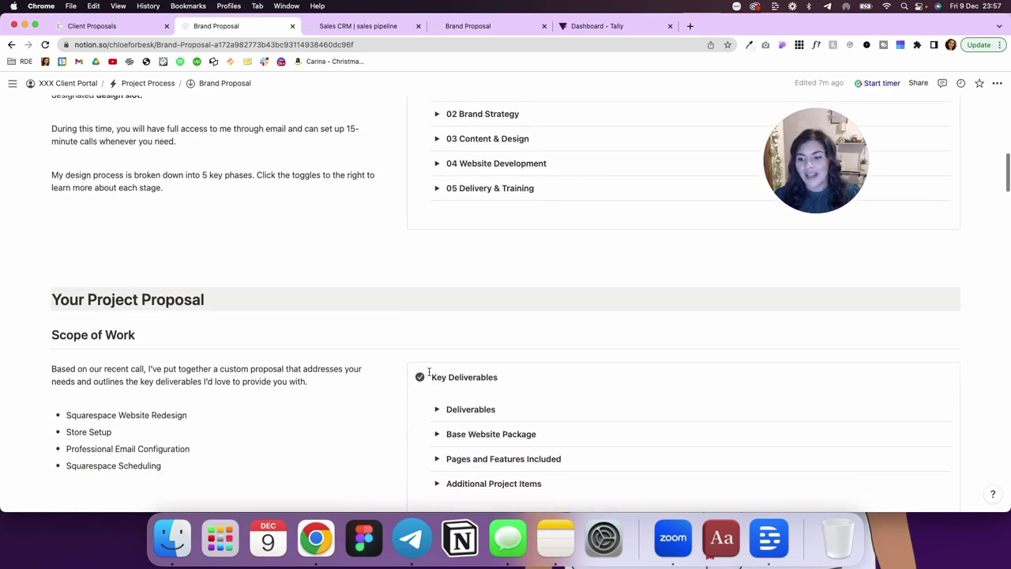
{"action": "scroll", "coordinate": [429, 371], "scroll_direction": "down", "scroll_amount": 1}
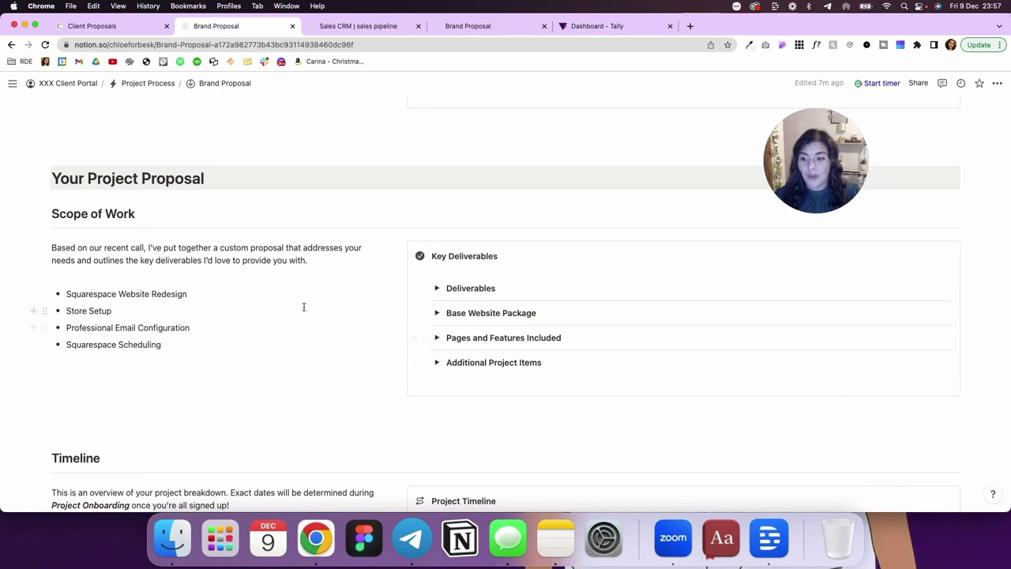
{"action": "left_click", "coordinate": [434, 289]}
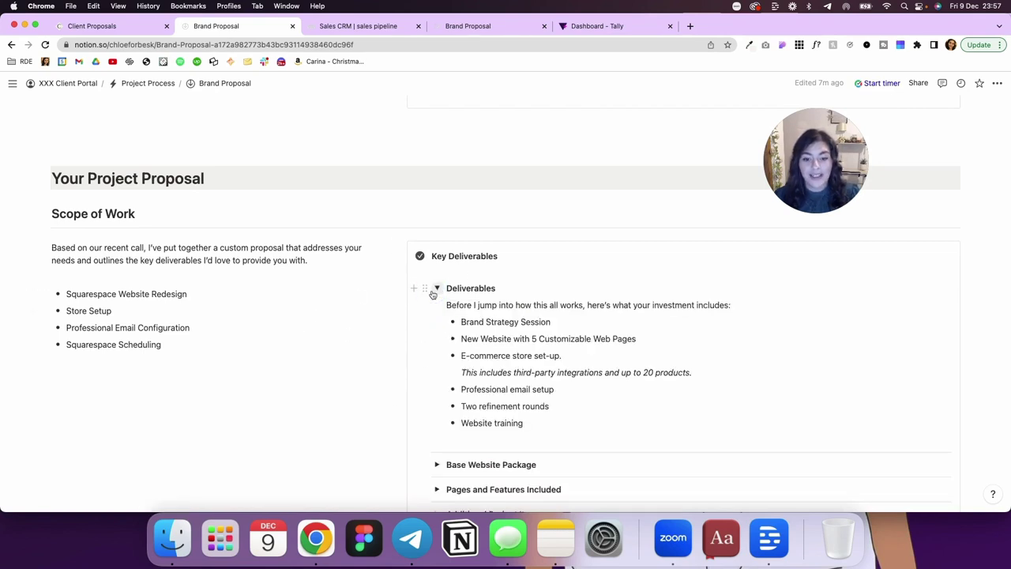
{"action": "left_click", "coordinate": [434, 289]}
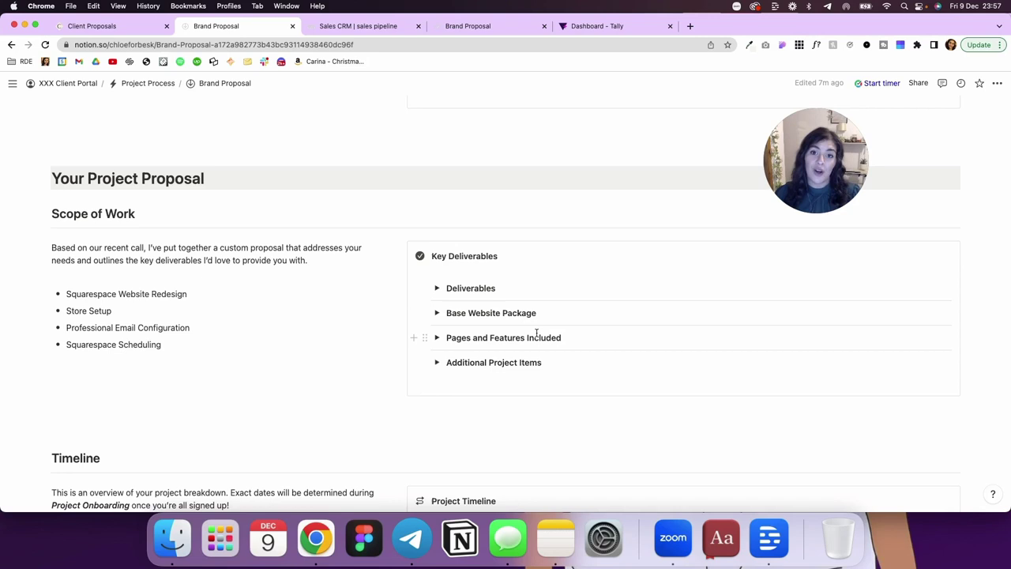
{"action": "left_click", "coordinate": [436, 363]}
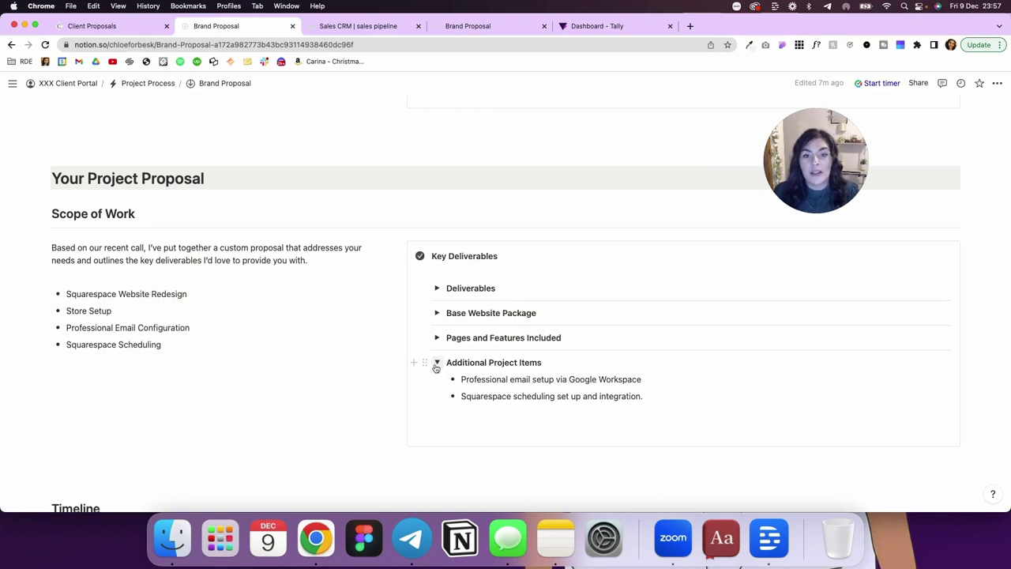
{"action": "left_click", "coordinate": [436, 363]}
Examine the Timeline section, including the holiday notice, strategy session availability and the Project Timeline table of phases and deliverables.
{"action": "scroll", "coordinate": [435, 364], "scroll_direction": "down", "scroll_amount": 2}
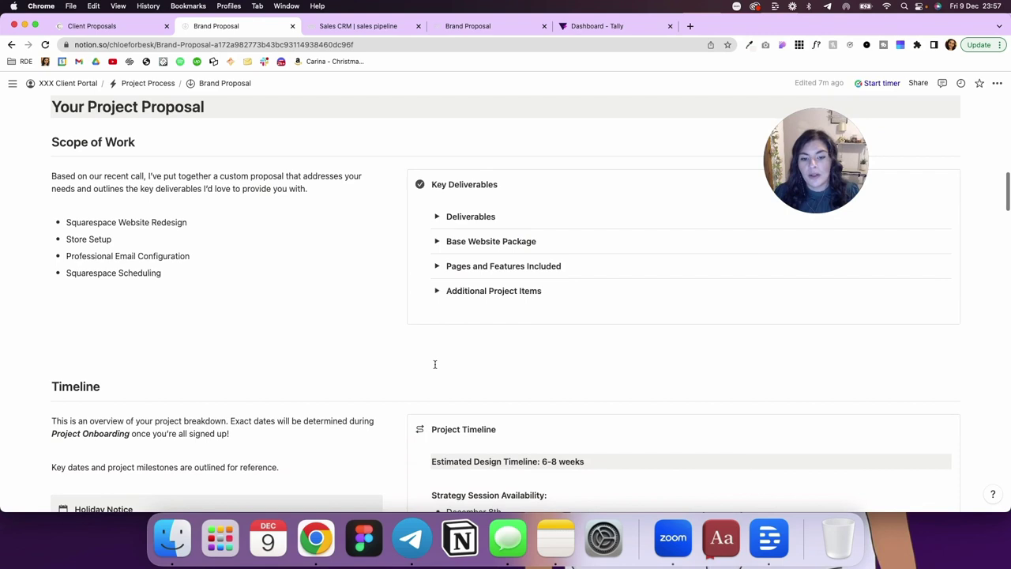
{"action": "scroll", "coordinate": [434, 364], "scroll_direction": "down", "scroll_amount": 5}
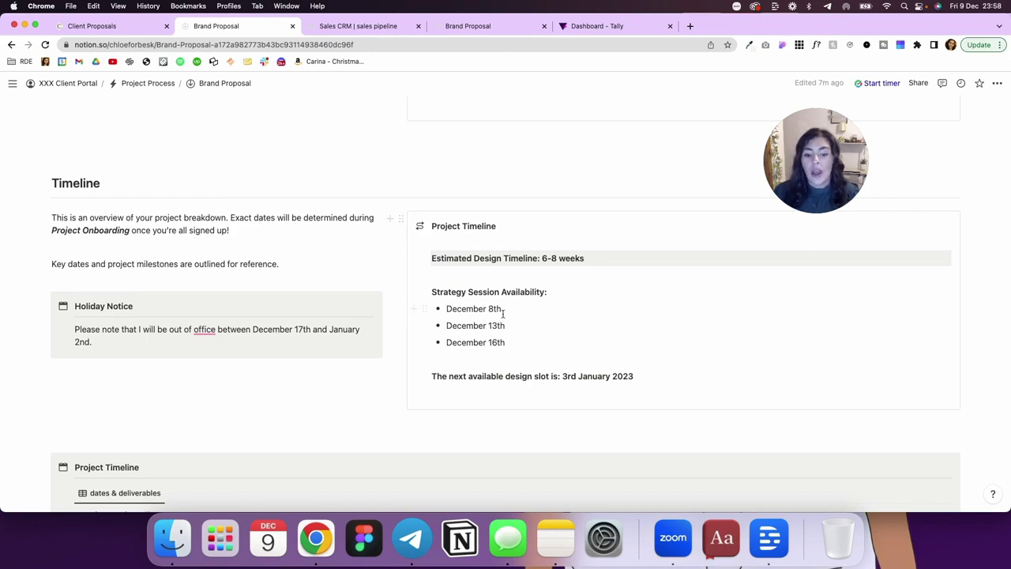
{"action": "scroll", "coordinate": [496, 335], "scroll_direction": "down", "scroll_amount": 2}
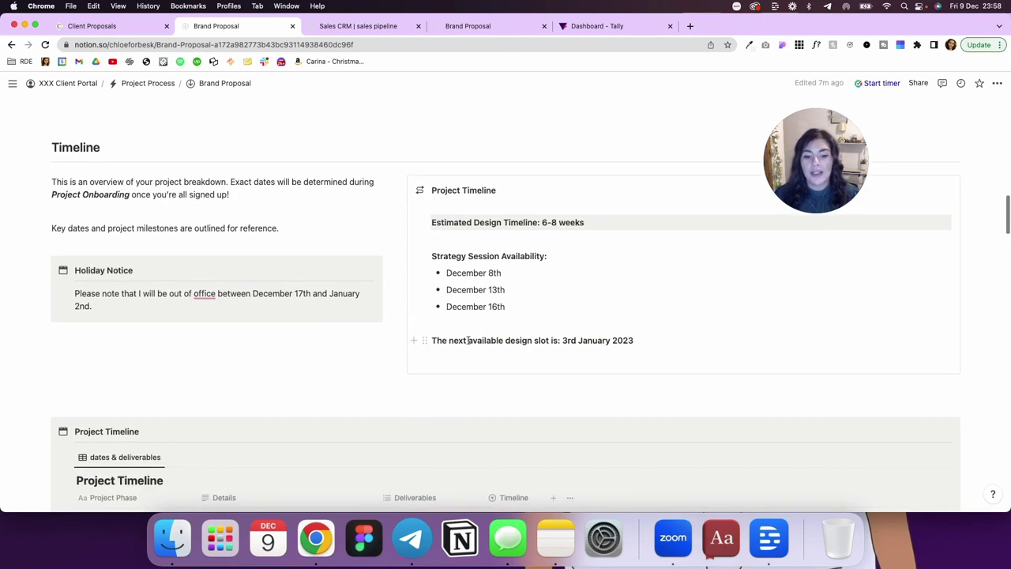
{"action": "scroll", "coordinate": [631, 357], "scroll_direction": "down", "scroll_amount": 4}
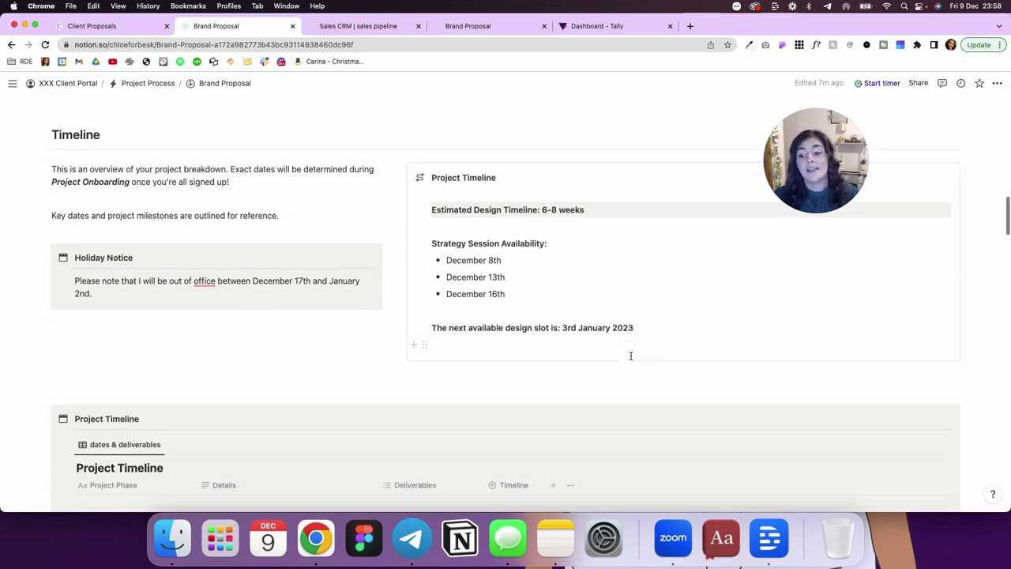
{"action": "scroll", "coordinate": [630, 355], "scroll_direction": "down", "scroll_amount": 3}
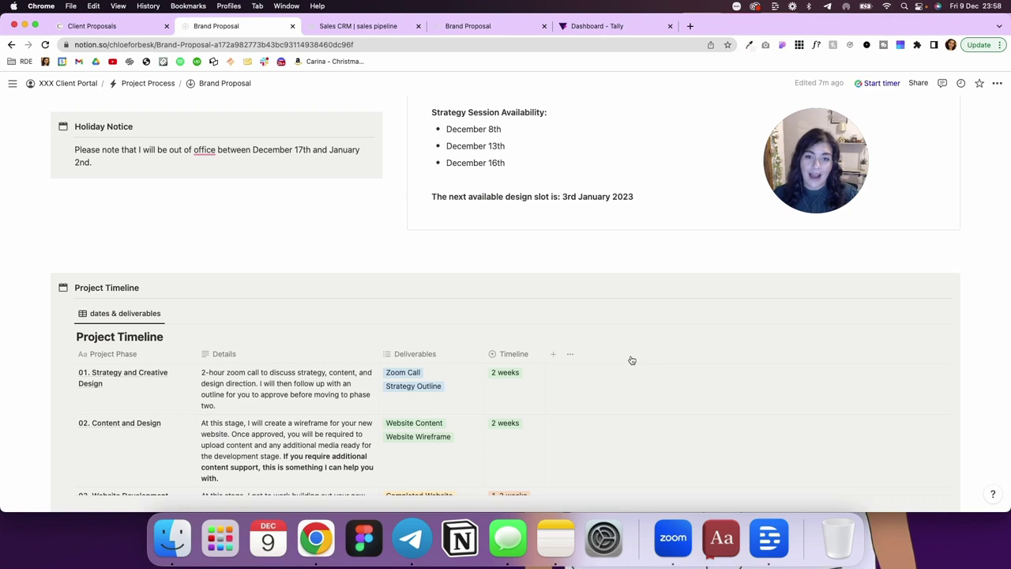
{"action": "scroll", "coordinate": [632, 360], "scroll_direction": "down", "scroll_amount": 5}
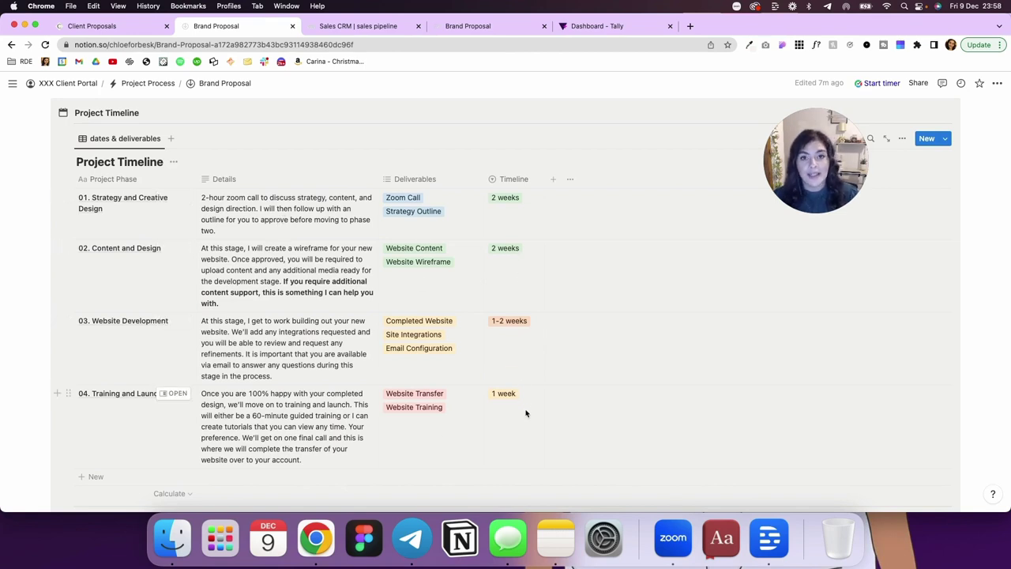
Look over the Roles & Responsibilities section with its designer and client responsibilities.
{"action": "scroll", "coordinate": [526, 413], "scroll_direction": "down", "scroll_amount": 8}
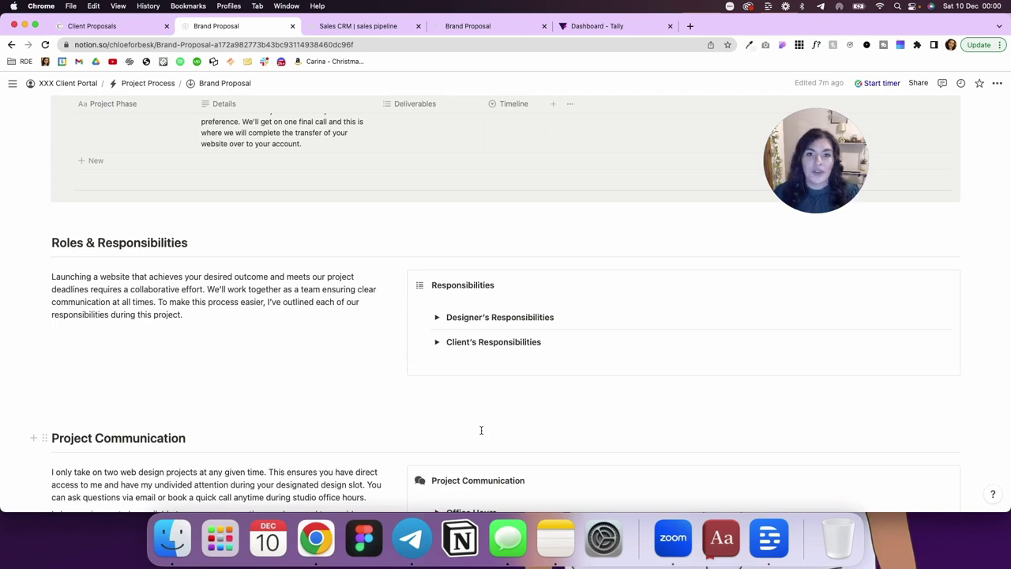
{"action": "scroll", "coordinate": [481, 429], "scroll_direction": "down", "scroll_amount": 2}
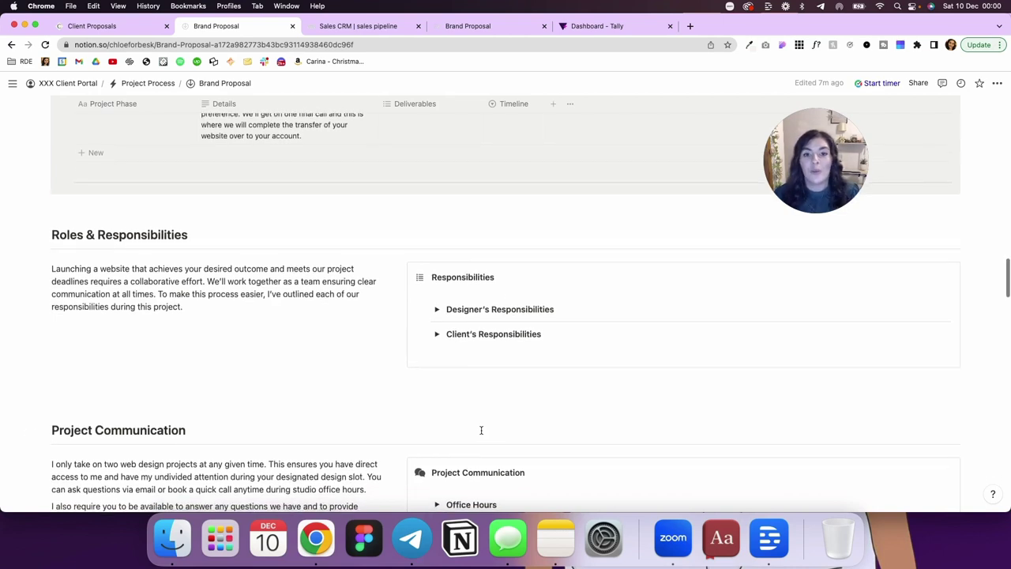
{"action": "scroll", "coordinate": [481, 433], "scroll_direction": "down", "scroll_amount": 6}
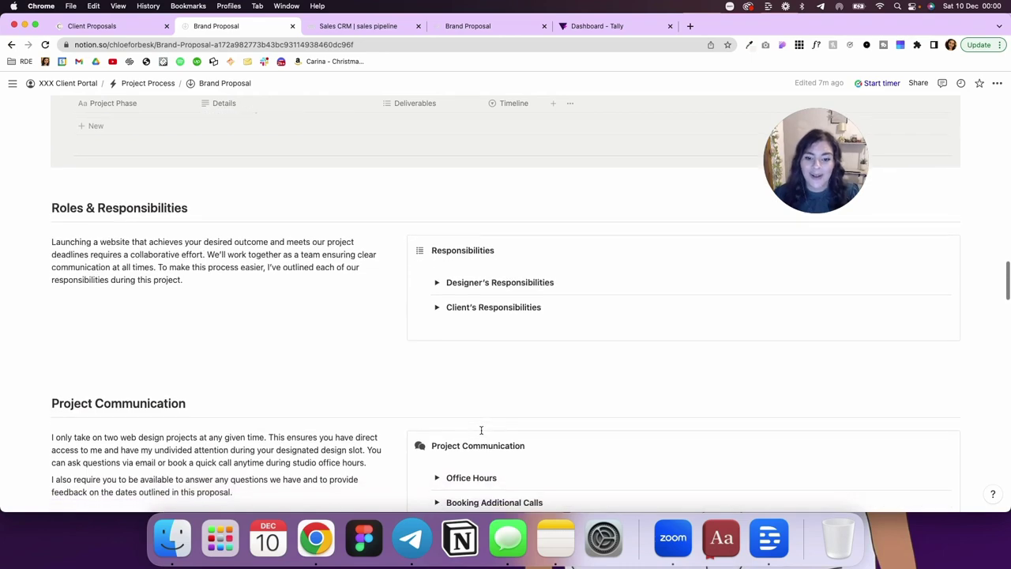
Examine the Project Communication section, reading the office hours, additional calls, feedback and additional requests details, along with the Project Meetings table.
{"action": "scroll", "coordinate": [481, 431], "scroll_direction": "down", "scroll_amount": 3}
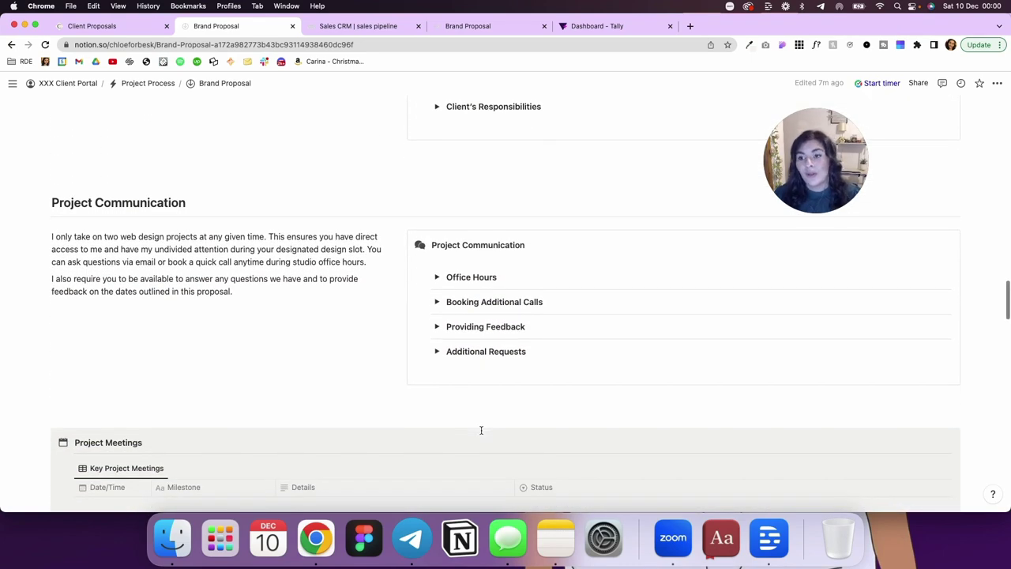
{"action": "scroll", "coordinate": [481, 433], "scroll_direction": "down", "scroll_amount": 3}
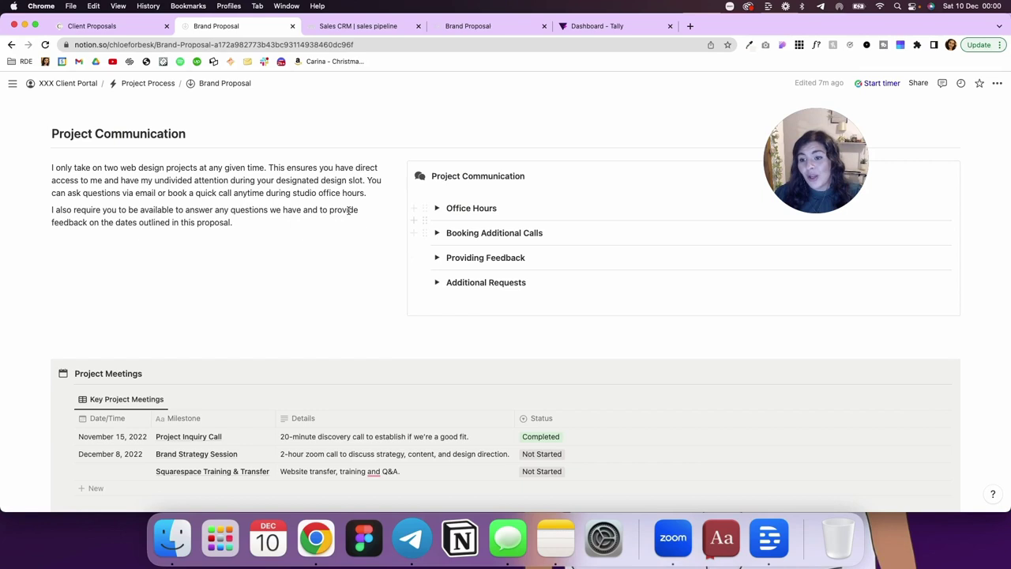
{"action": "left_click", "coordinate": [437, 209]}
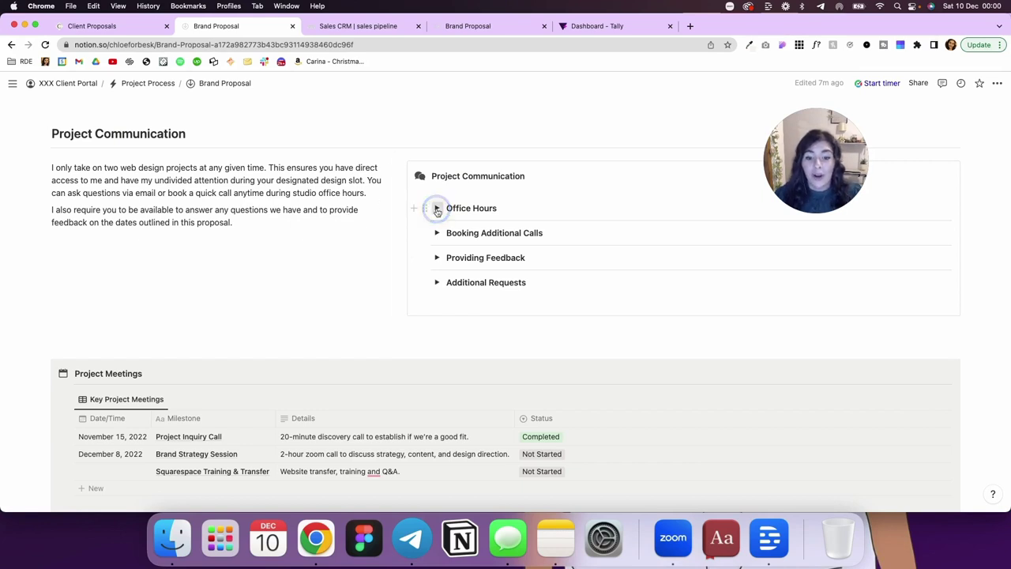
{"action": "left_click", "coordinate": [436, 209]}
{"action": "left_click", "coordinate": [435, 233]}
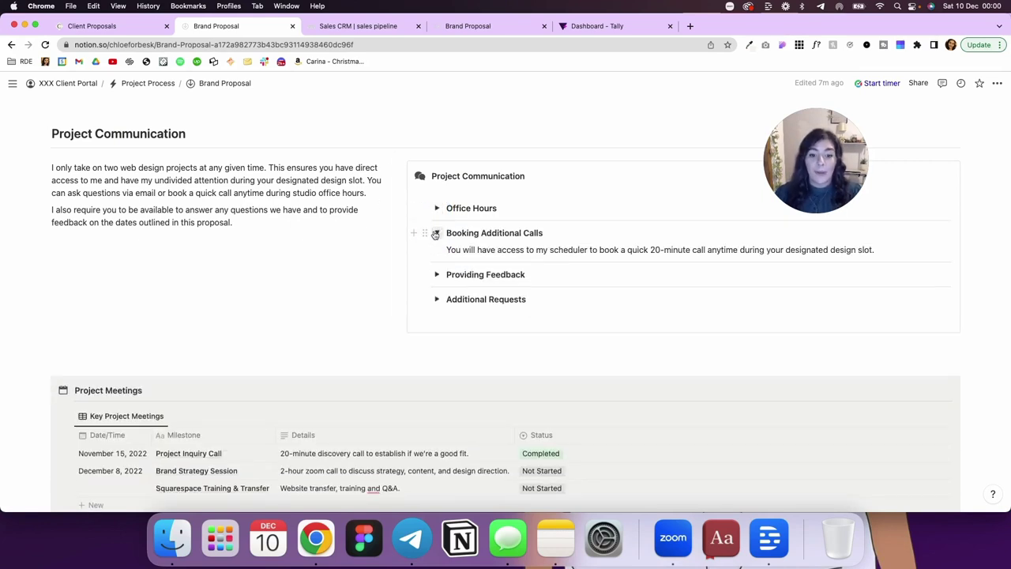
{"action": "left_click", "coordinate": [435, 233]}
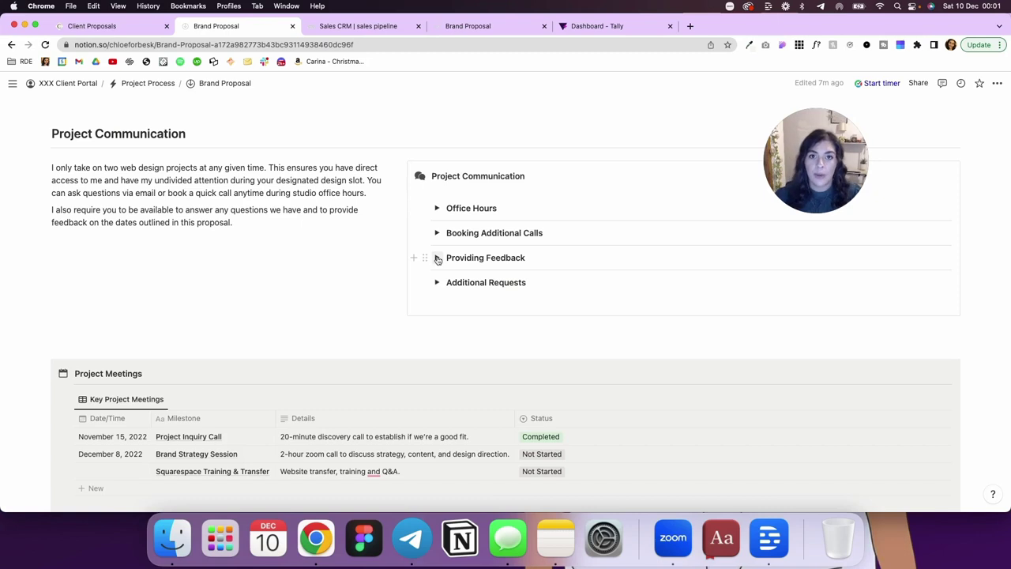
{"action": "left_click", "coordinate": [438, 258]}
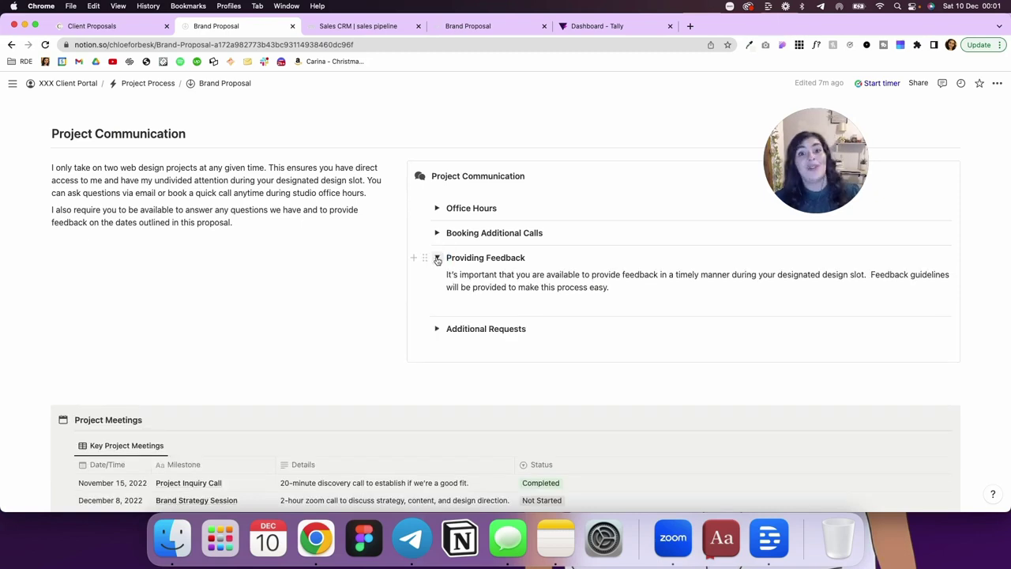
{"action": "left_click", "coordinate": [438, 260]}
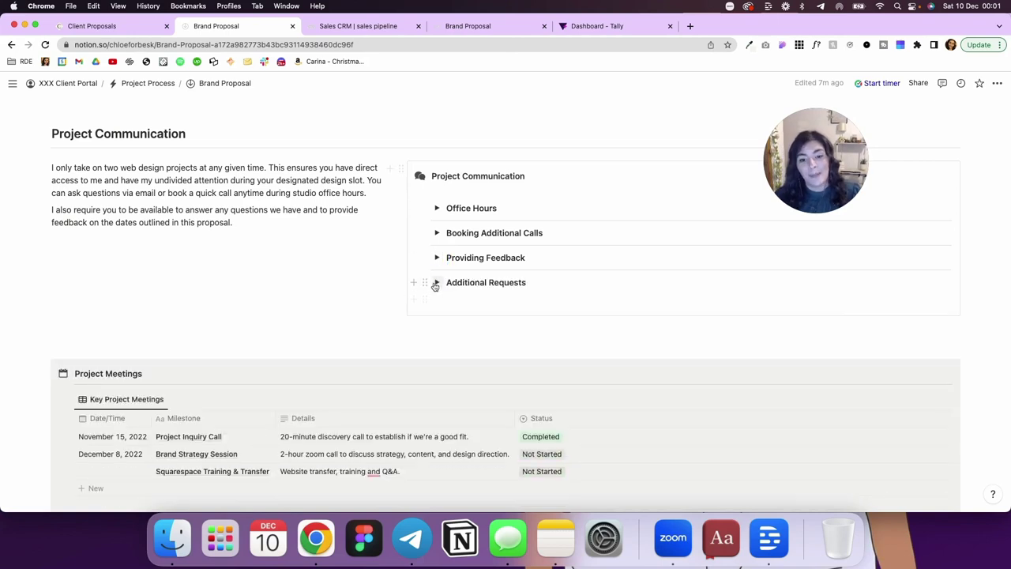
{"action": "left_click", "coordinate": [435, 283]}
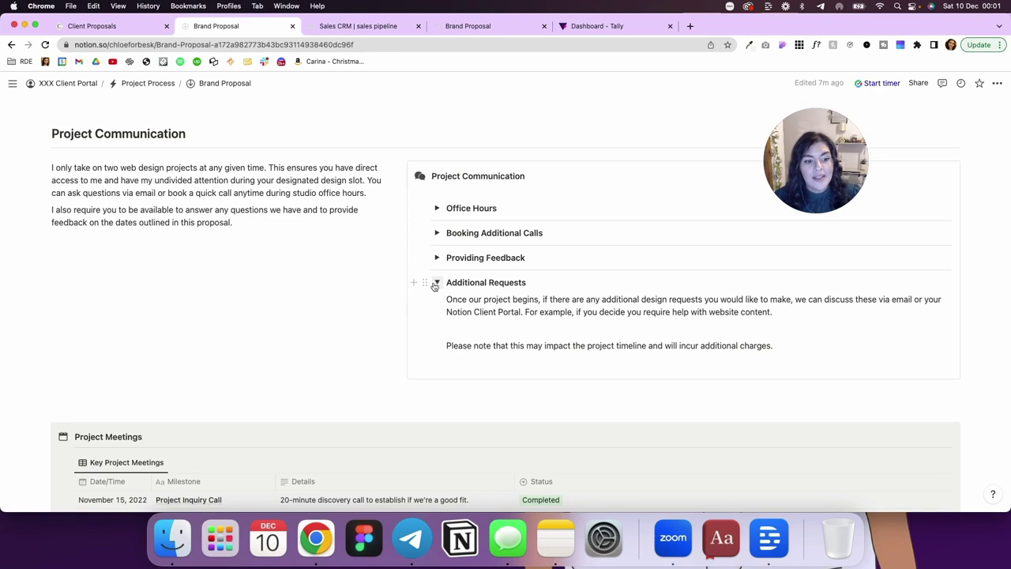
{"action": "left_click", "coordinate": [436, 284]}
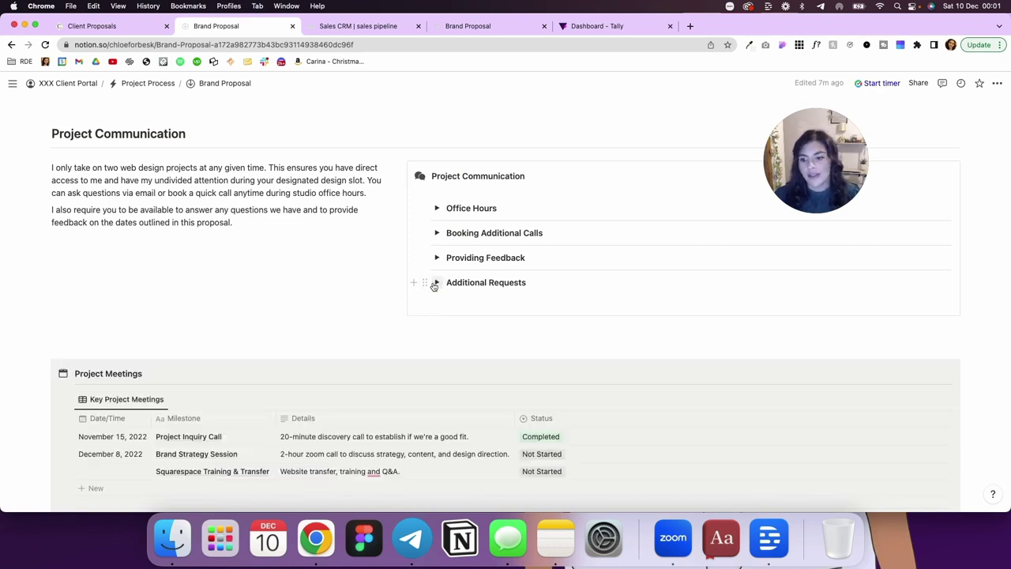
{"action": "scroll", "coordinate": [434, 287], "scroll_direction": "down", "scroll_amount": 1}
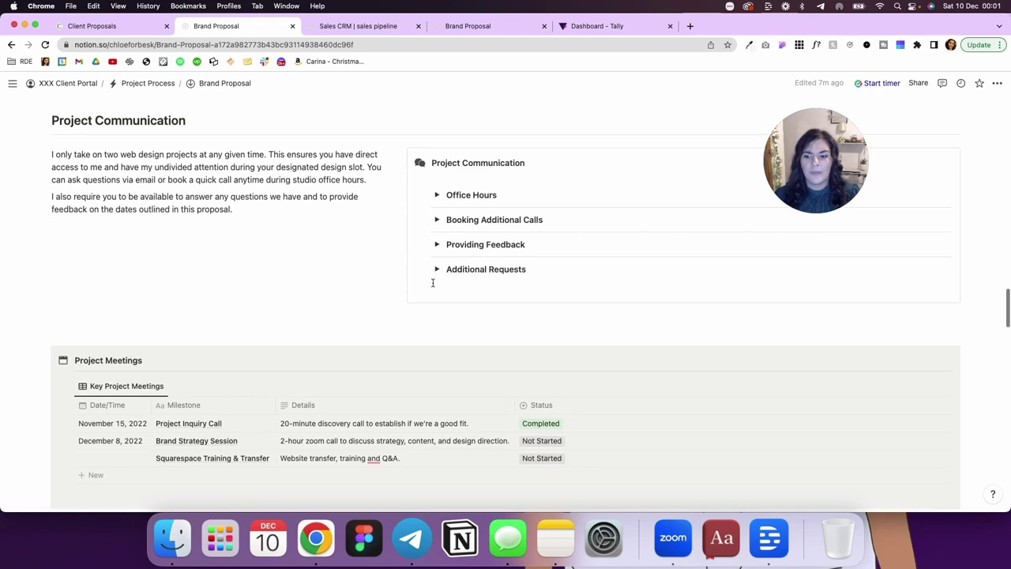
{"action": "scroll", "coordinate": [432, 283], "scroll_direction": "down", "scroll_amount": 1}
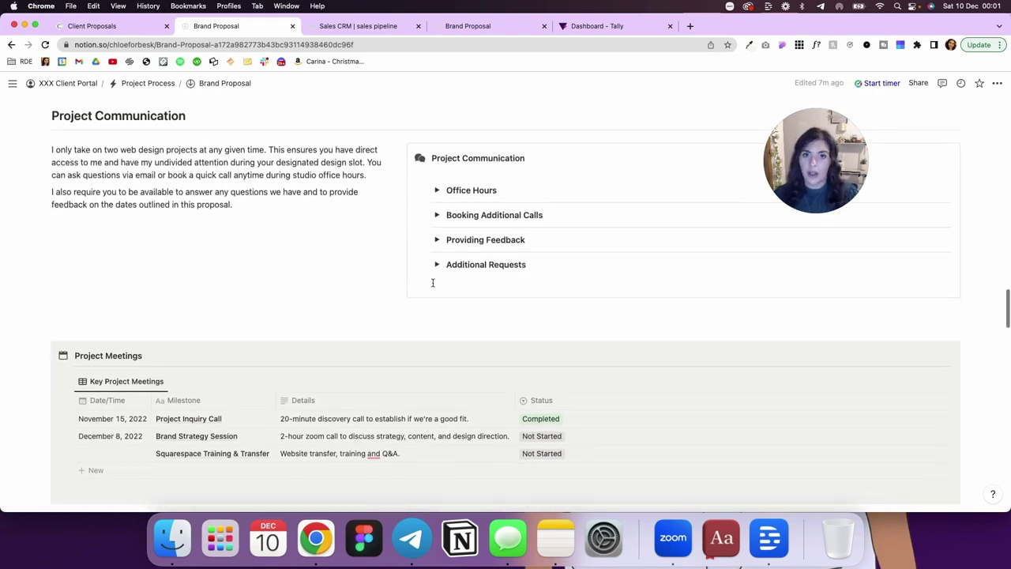
Look over the Key Project Meetings table with its dates, milestones, details and statuses.
{"action": "scroll", "coordinate": [432, 282], "scroll_direction": "down", "scroll_amount": 2}
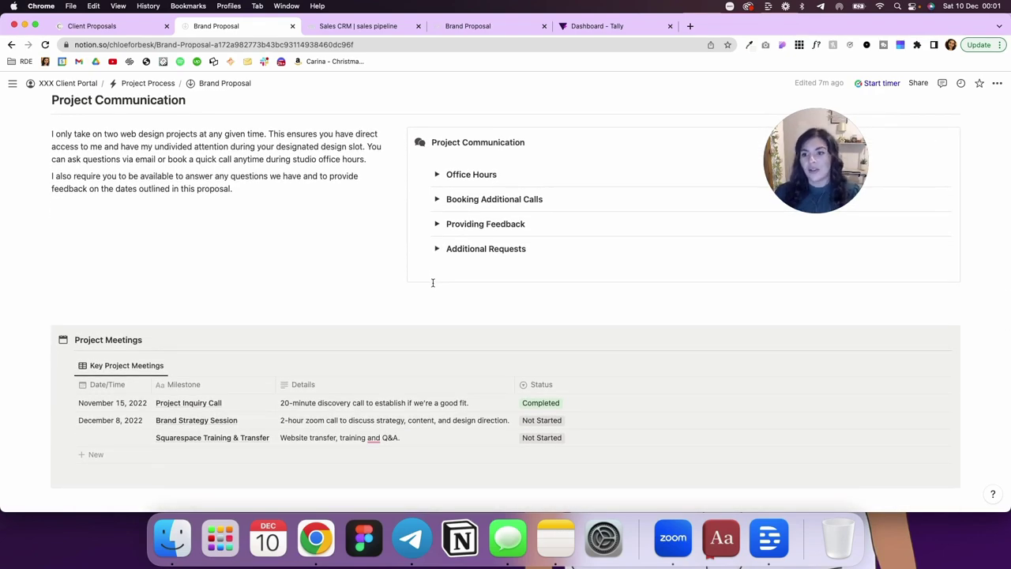
{"action": "scroll", "coordinate": [432, 283], "scroll_direction": "down", "scroll_amount": 3}
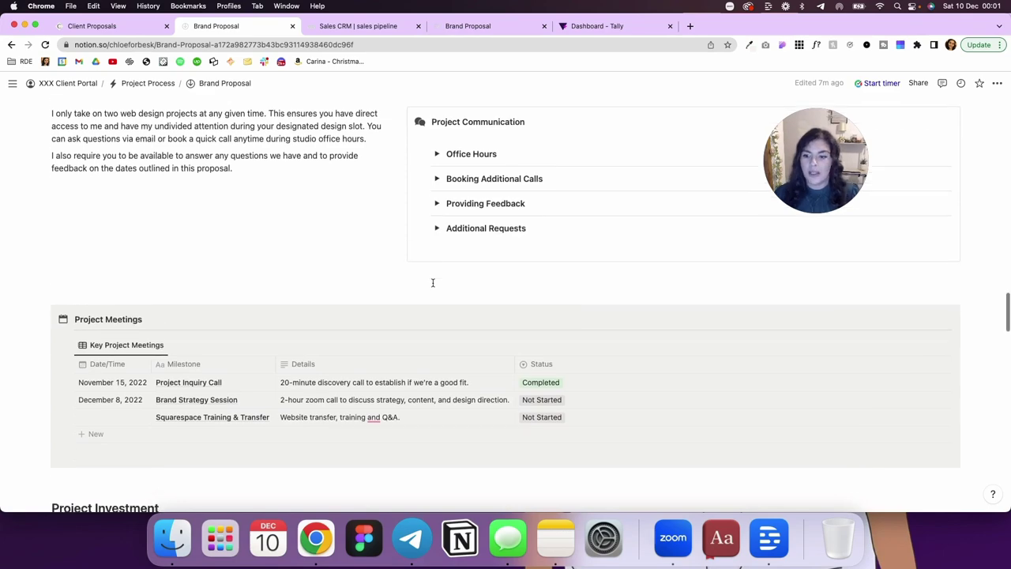
{"action": "scroll", "coordinate": [433, 283], "scroll_direction": "down", "scroll_amount": 6}
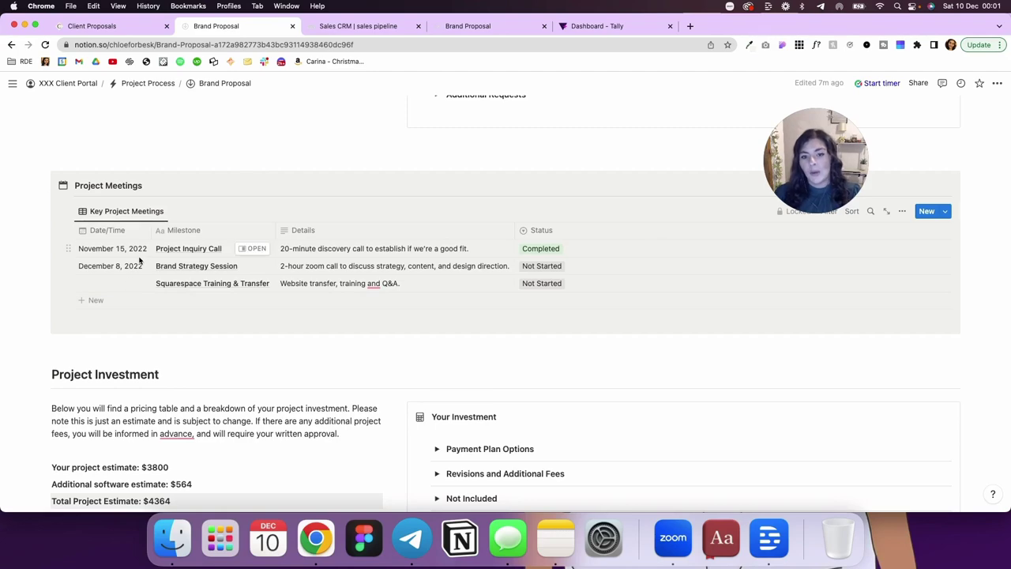
{"action": "scroll", "coordinate": [131, 276], "scroll_direction": "up", "scroll_amount": 1}
{"action": "scroll", "coordinate": [132, 271], "scroll_direction": "up", "scroll_amount": 4}
{"action": "scroll", "coordinate": [129, 276], "scroll_direction": "down", "scroll_amount": 8}
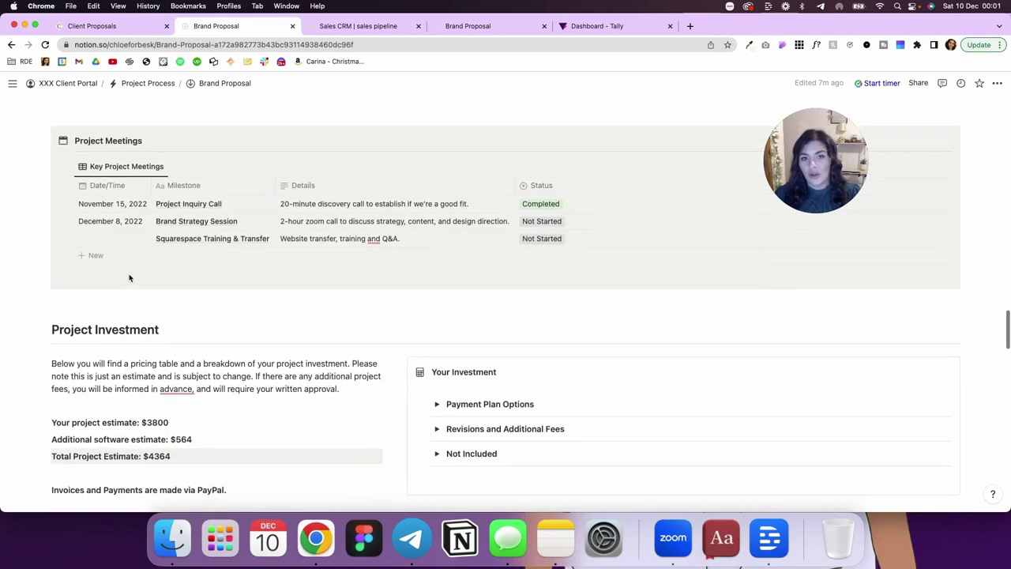
Examine the Project Investment section, highlighting the project estimate and additional software estimate lines.
{"action": "scroll", "coordinate": [129, 274], "scroll_direction": "down", "scroll_amount": 3}
{"action": "scroll", "coordinate": [129, 274], "scroll_direction": "down", "scroll_amount": 5}
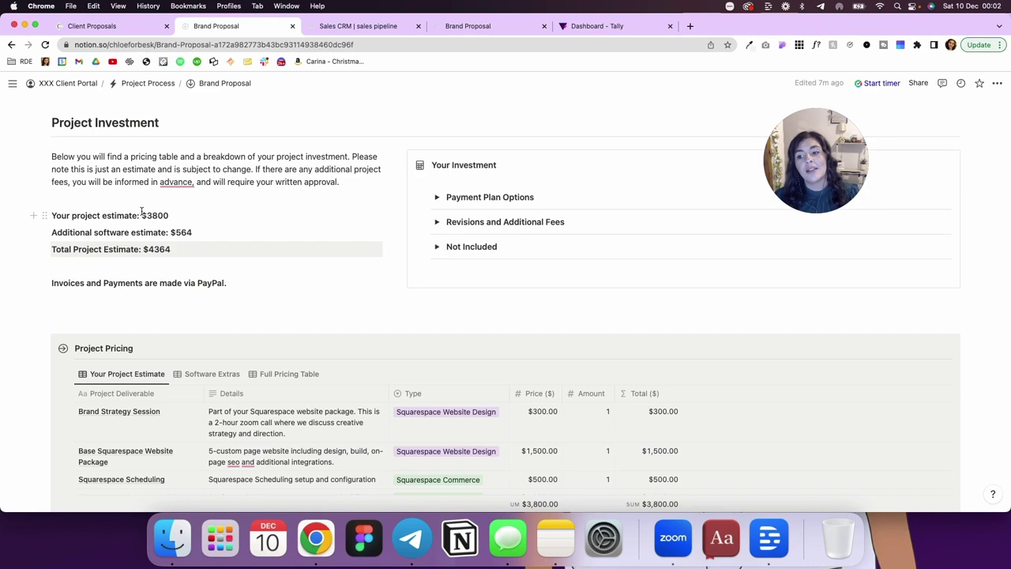
{"action": "left_click_drag", "start_coordinate": [172, 215], "coordinate": [54, 215]}
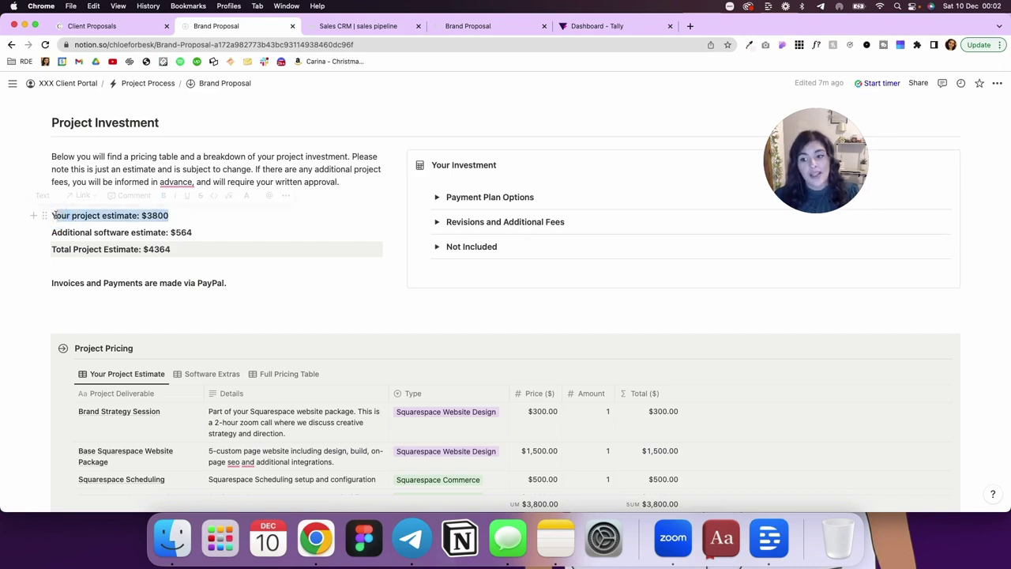
{"action": "triple_click", "coordinate": [108, 232]}
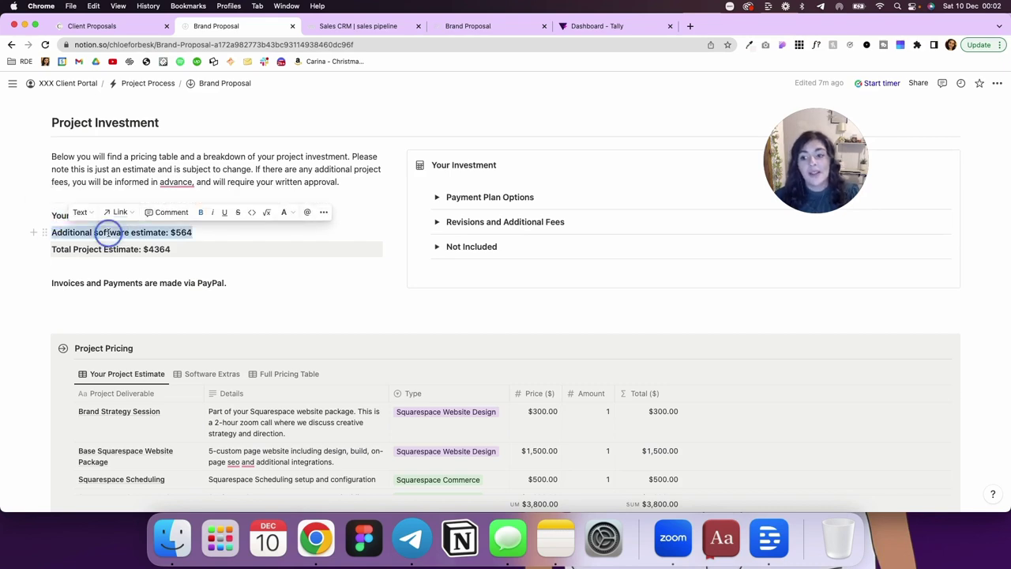
{"action": "left_click", "coordinate": [207, 234]}
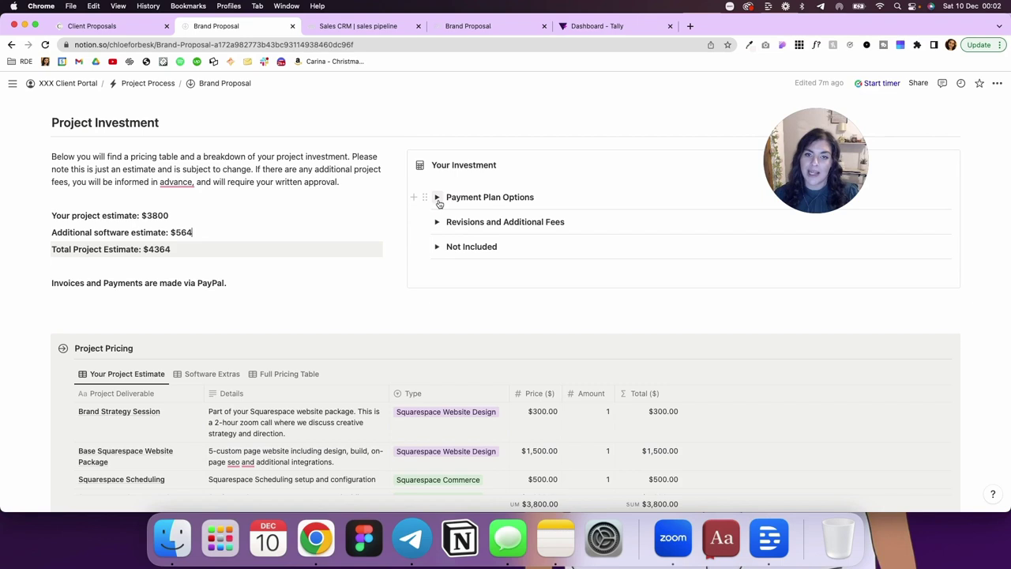
Read the Payment Plan Options, Revisions and Additional Fees, and Not Included details under Your Investment, collapsing each one after reading.
{"action": "left_click", "coordinate": [437, 198]}
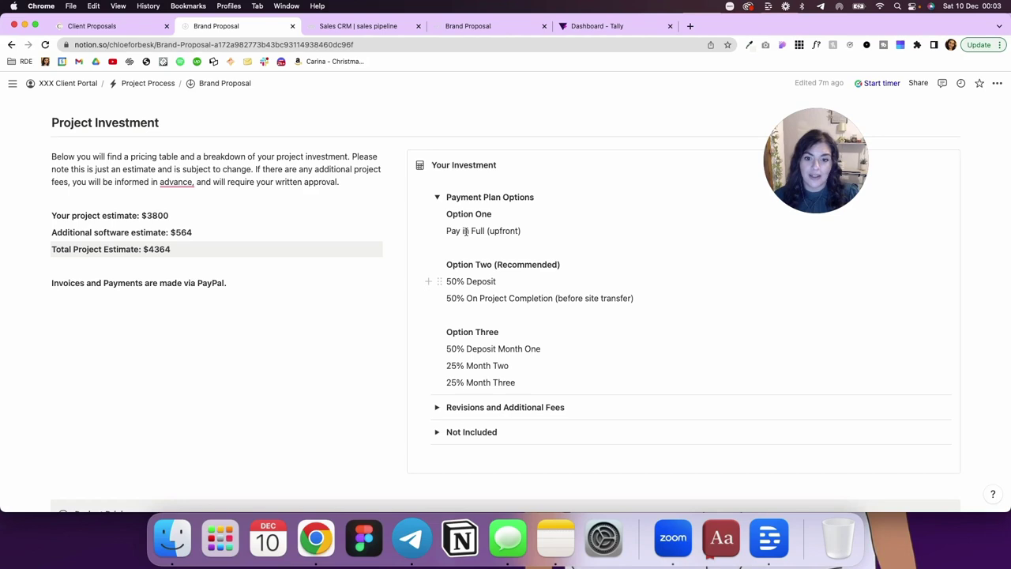
{"action": "left_click", "coordinate": [438, 197]}
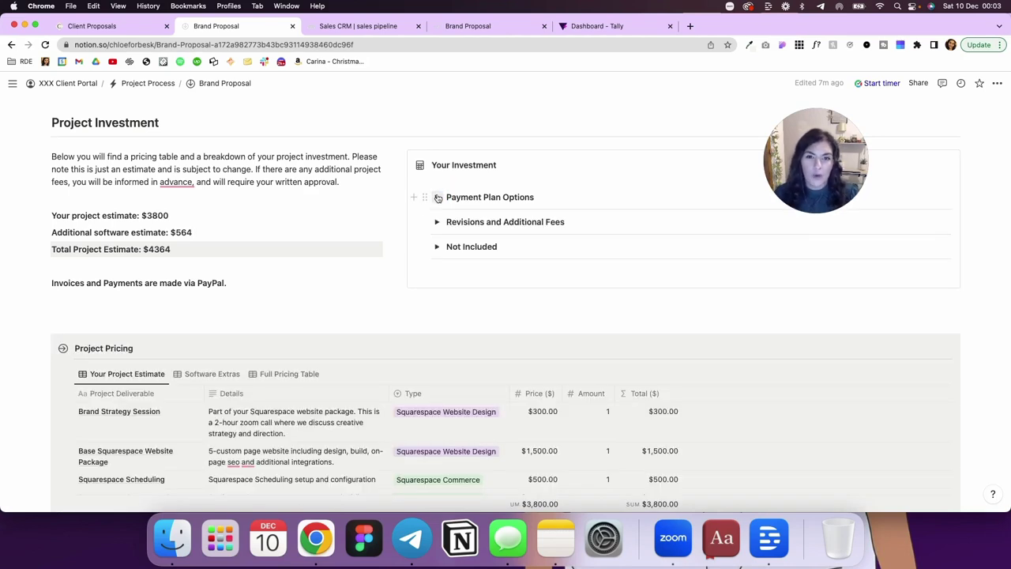
{"action": "left_click", "coordinate": [437, 222]}
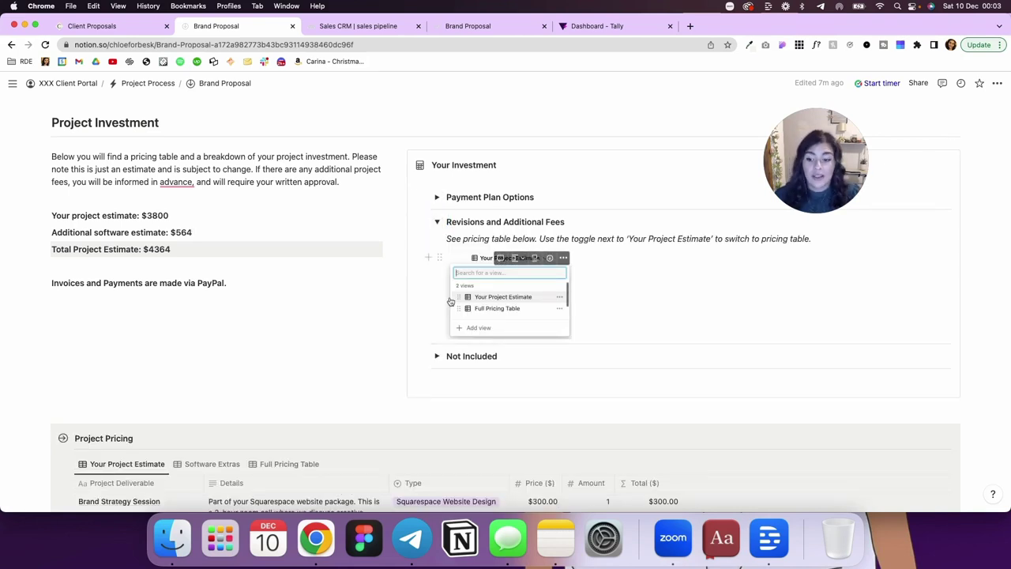
{"action": "left_click", "coordinate": [436, 224]}
{"action": "left_click", "coordinate": [437, 246]}
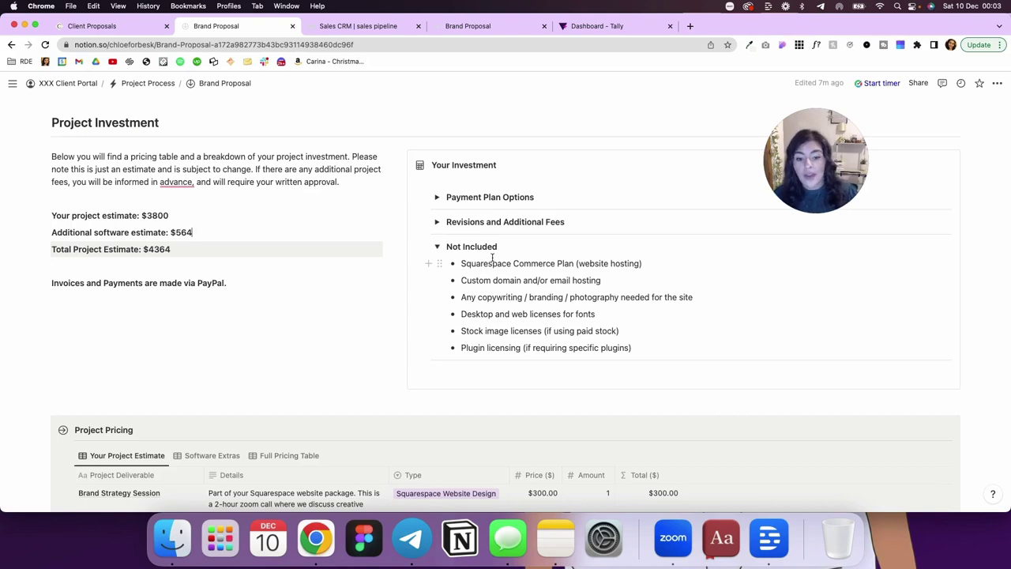
{"action": "left_click", "coordinate": [439, 248]}
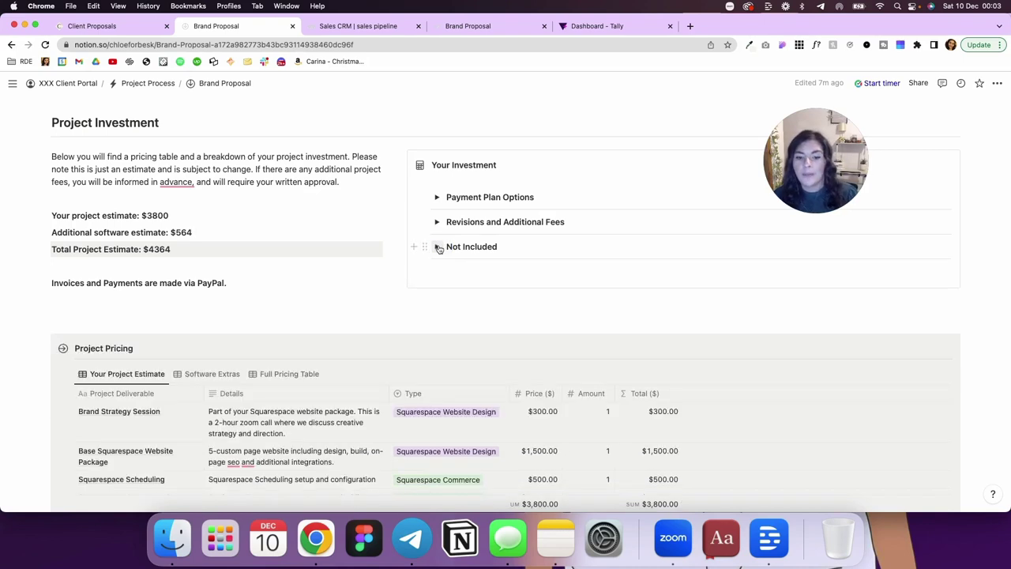
Examine the Project Pricing database, from the project estimate to the Full Pricing Table with its prices, amounts and inclusion checkboxes.
{"action": "scroll", "coordinate": [437, 246], "scroll_direction": "down", "scroll_amount": 5}
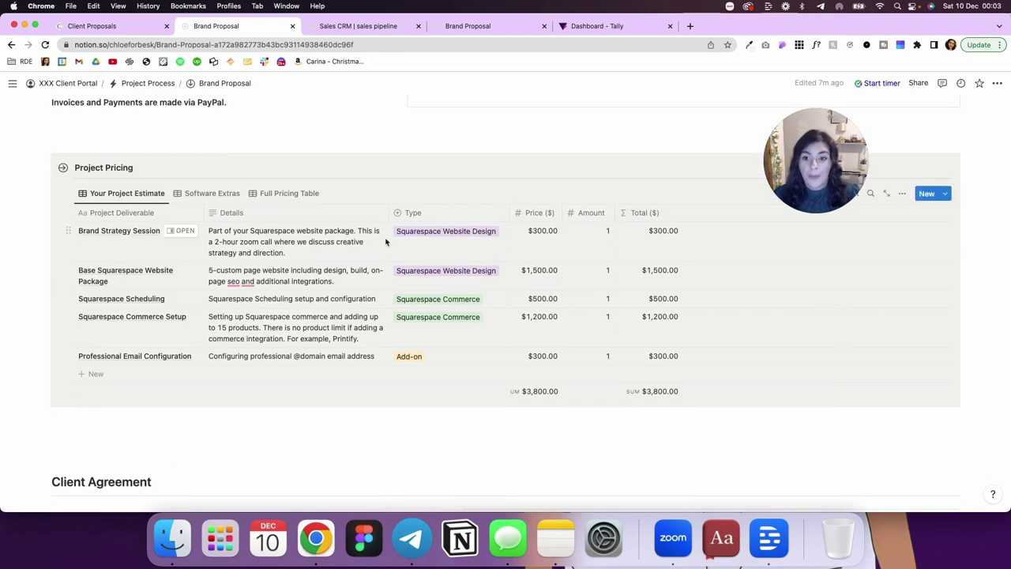
{"action": "left_click", "coordinate": [271, 198]}
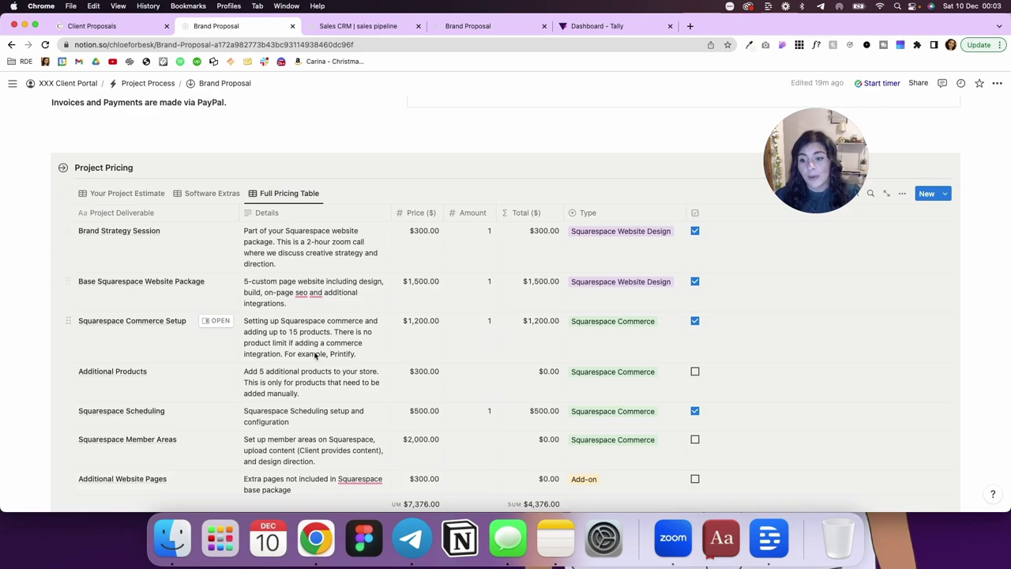
{"action": "scroll", "coordinate": [315, 356], "scroll_direction": "down", "scroll_amount": 1}
{"action": "scroll", "coordinate": [315, 356], "scroll_direction": "down", "scroll_amount": 3}
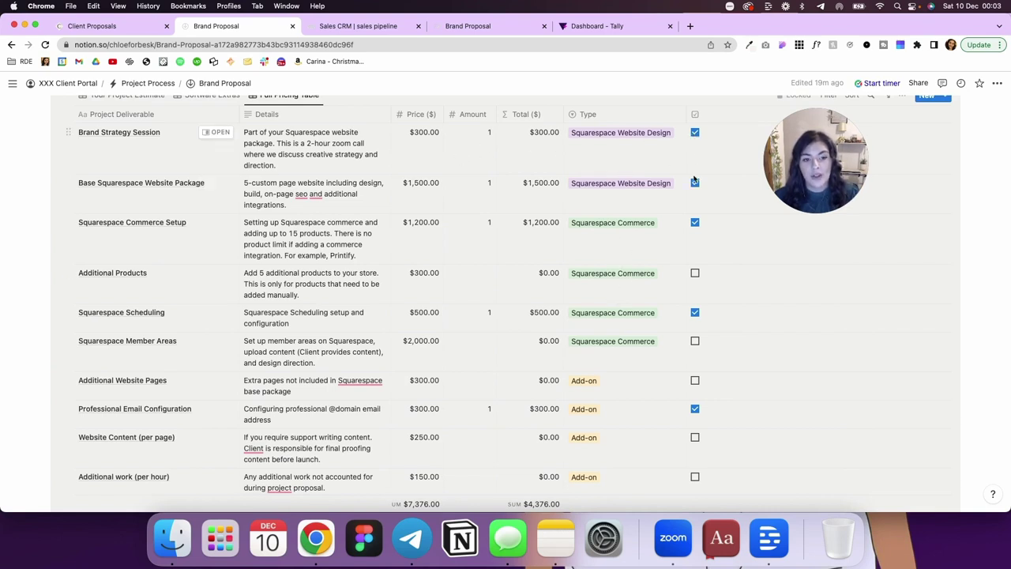
{"action": "scroll", "coordinate": [695, 194], "scroll_direction": "up", "scroll_amount": 2}
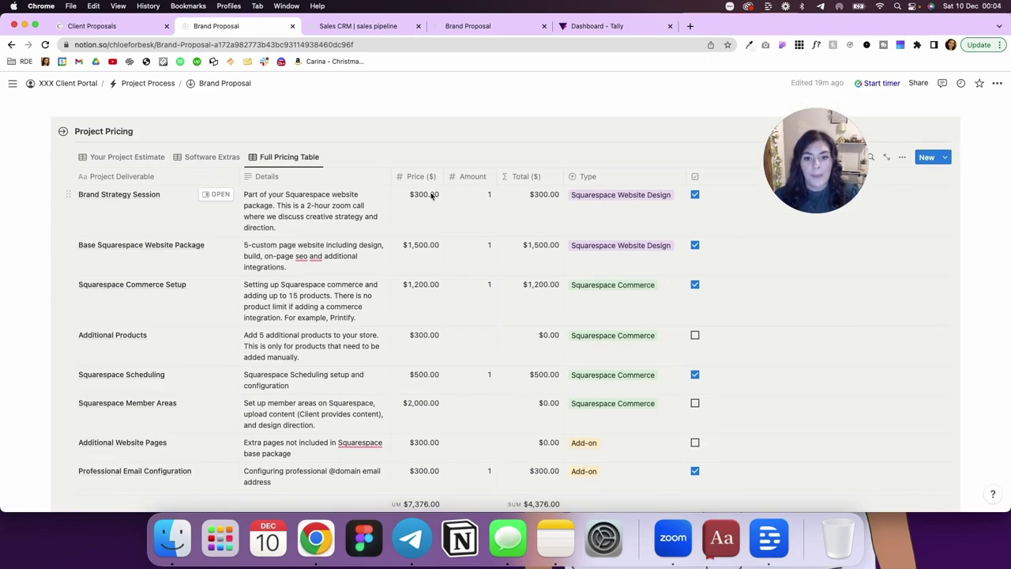
Try an amount of 5 for Brand Strategy Session in the Full Pricing Table, and restore the amount to 1.
{"action": "left_click", "coordinate": [485, 194]}
{"action": "type", "text": "5"}
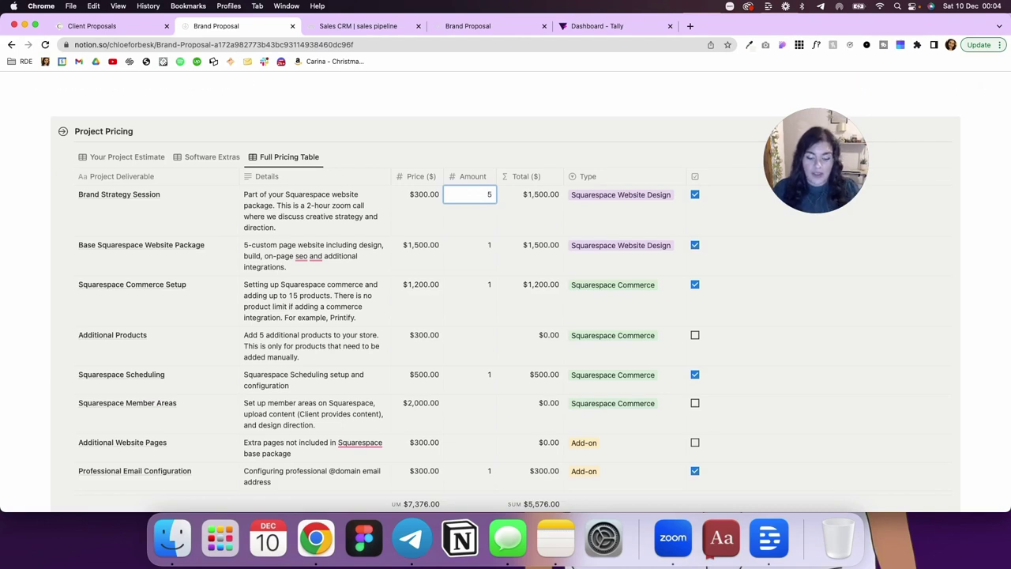
{"action": "key", "text": "BackSpace"}
{"action": "type", "text": "1"}
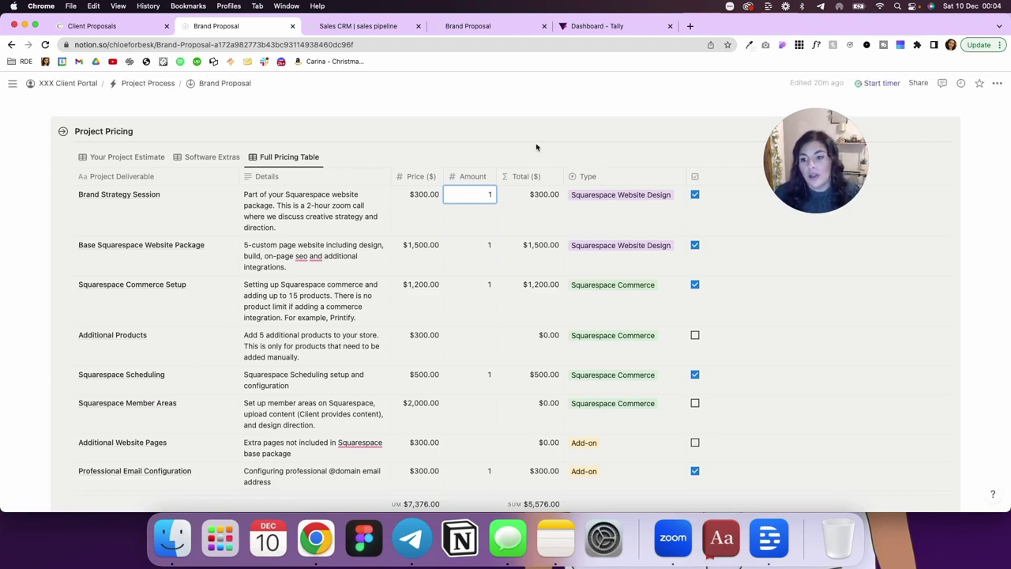
{"action": "key", "text": "Return"}
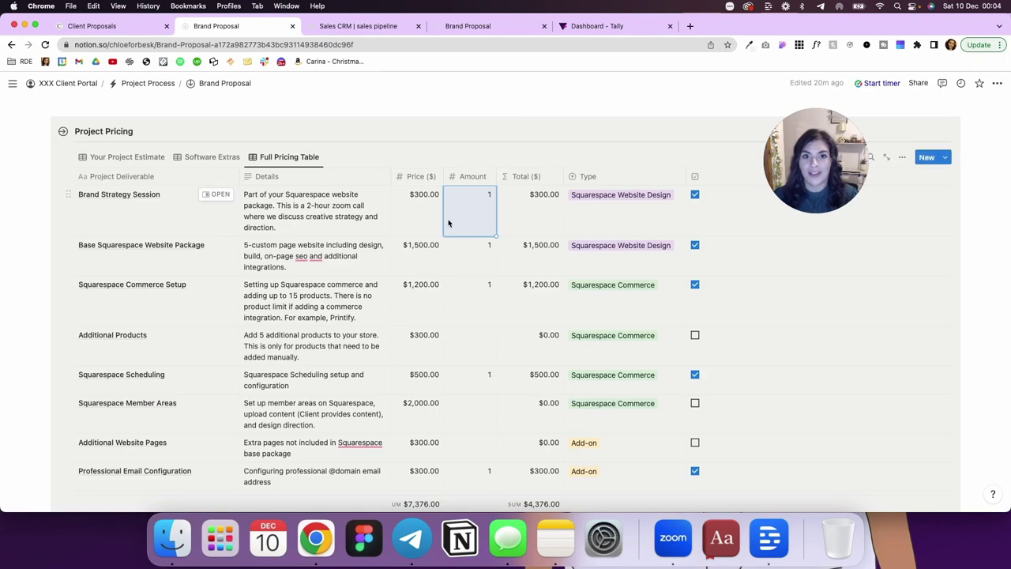
Show the Software Extras pricing view and inspect its checkbox and Type filters, leaving them as they are.
{"action": "scroll", "coordinate": [448, 223], "scroll_direction": "down", "scroll_amount": 5}
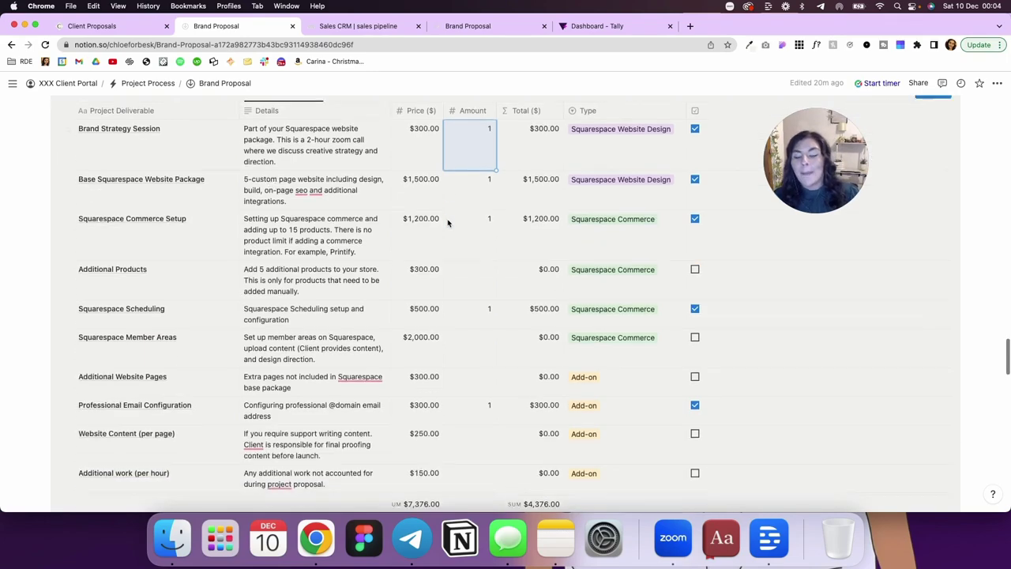
{"action": "scroll", "coordinate": [448, 222], "scroll_direction": "up", "scroll_amount": 3}
{"action": "scroll", "coordinate": [447, 223], "scroll_direction": "up", "scroll_amount": 4}
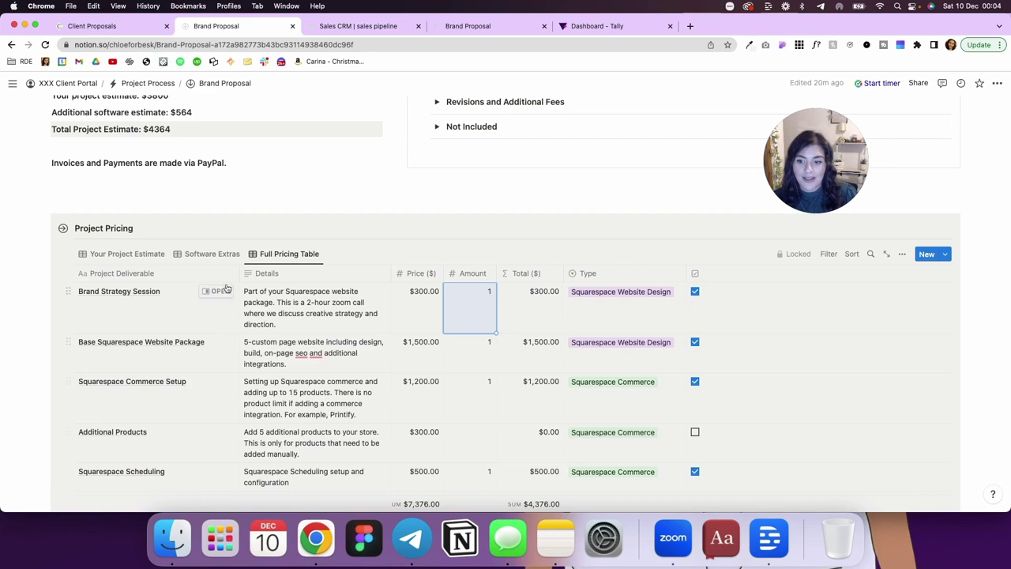
{"action": "left_click", "coordinate": [210, 255]}
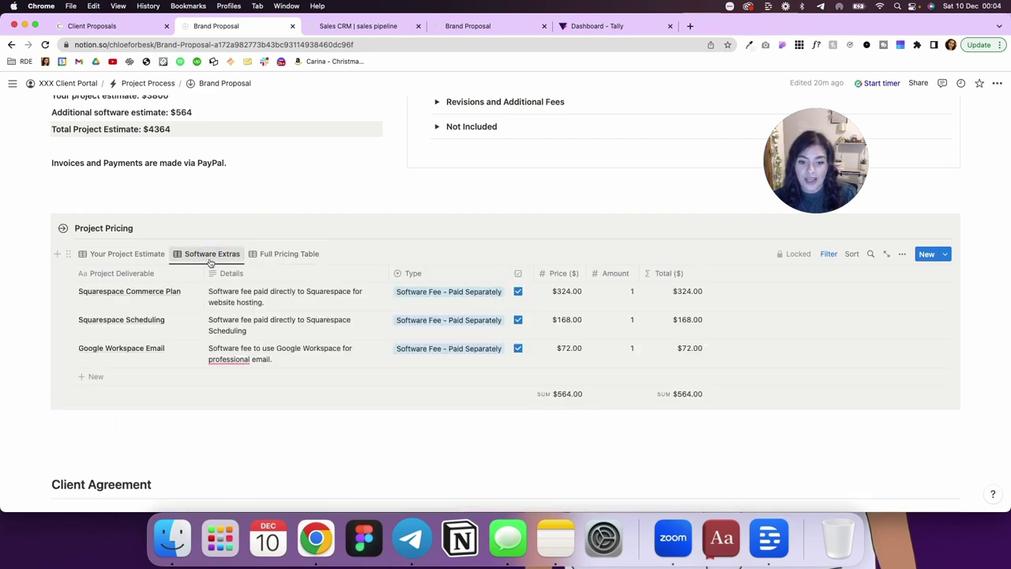
{"action": "left_click", "coordinate": [825, 254]}
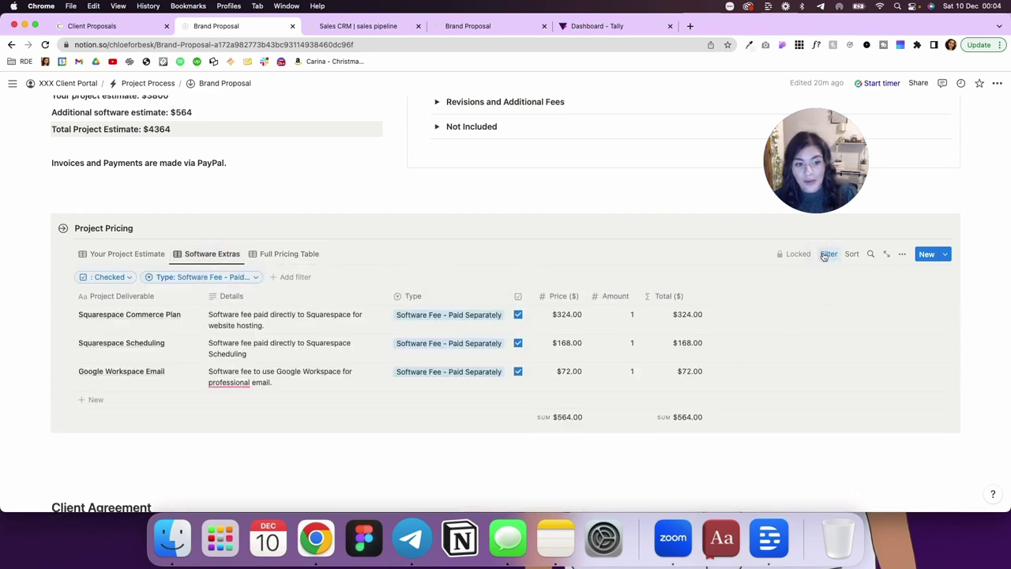
{"action": "left_click", "coordinate": [202, 278]}
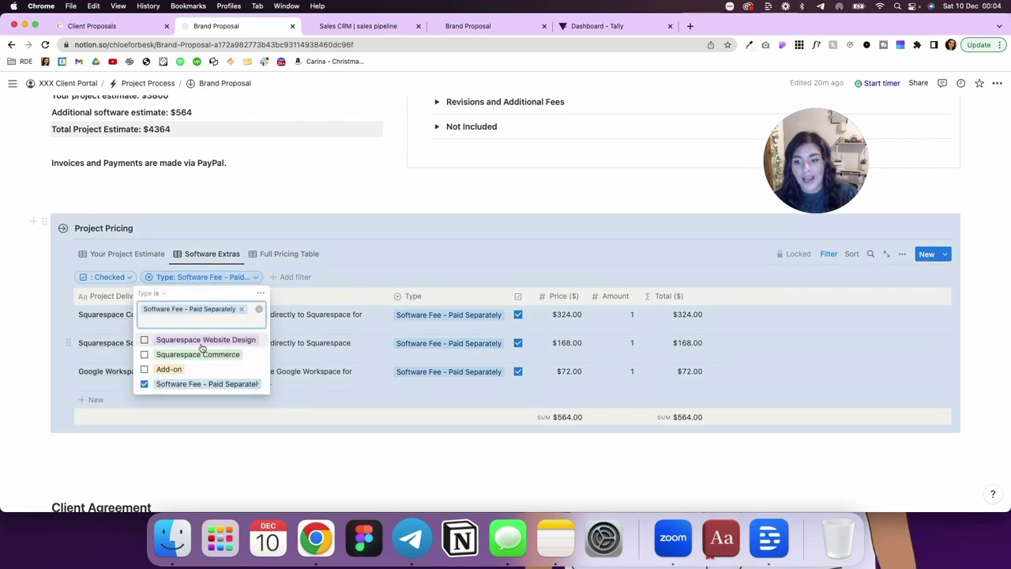
{"action": "left_click", "coordinate": [382, 260]}
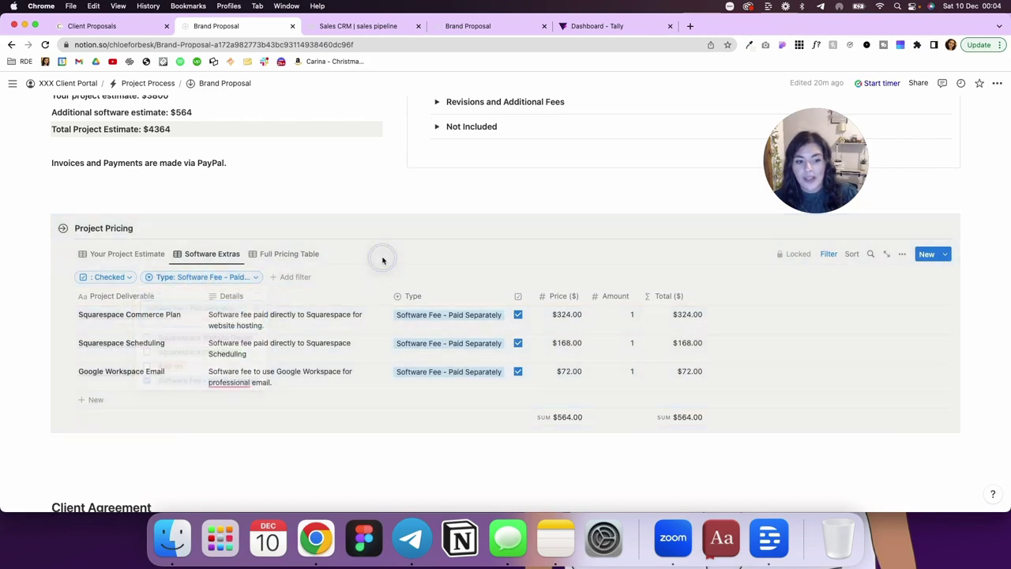
{"action": "left_click", "coordinate": [826, 254]}
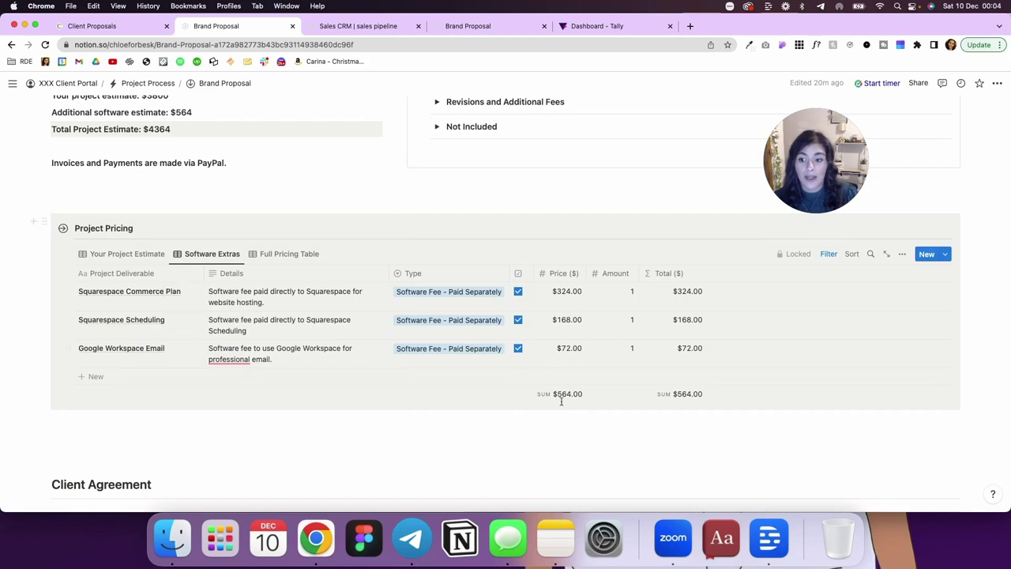
Compare the Your Project Estimate and Software Extras views with the estimate lines in the Project Investment section.
{"action": "left_click", "coordinate": [150, 254]}
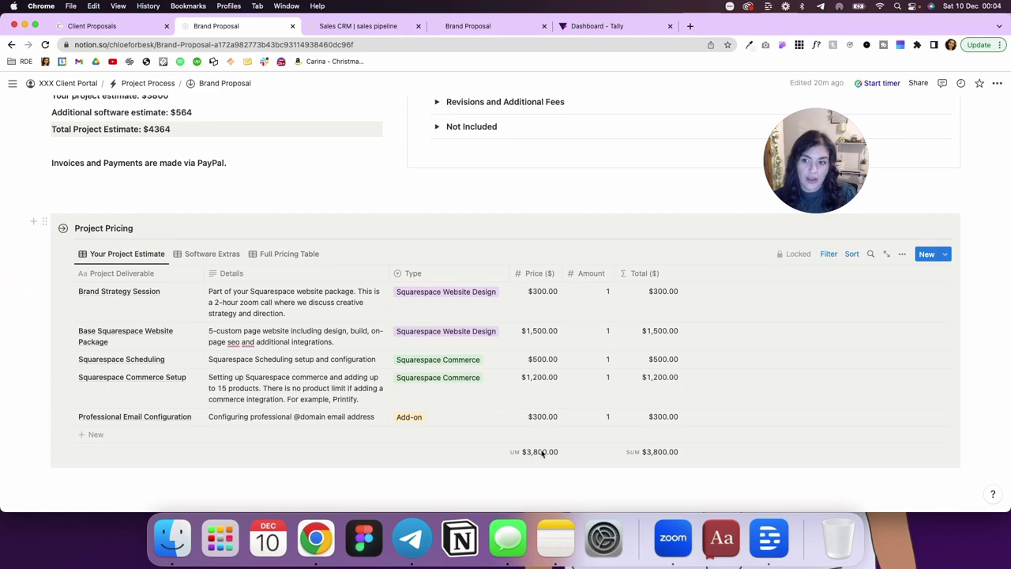
{"action": "scroll", "coordinate": [237, 198], "scroll_direction": "up", "scroll_amount": 1}
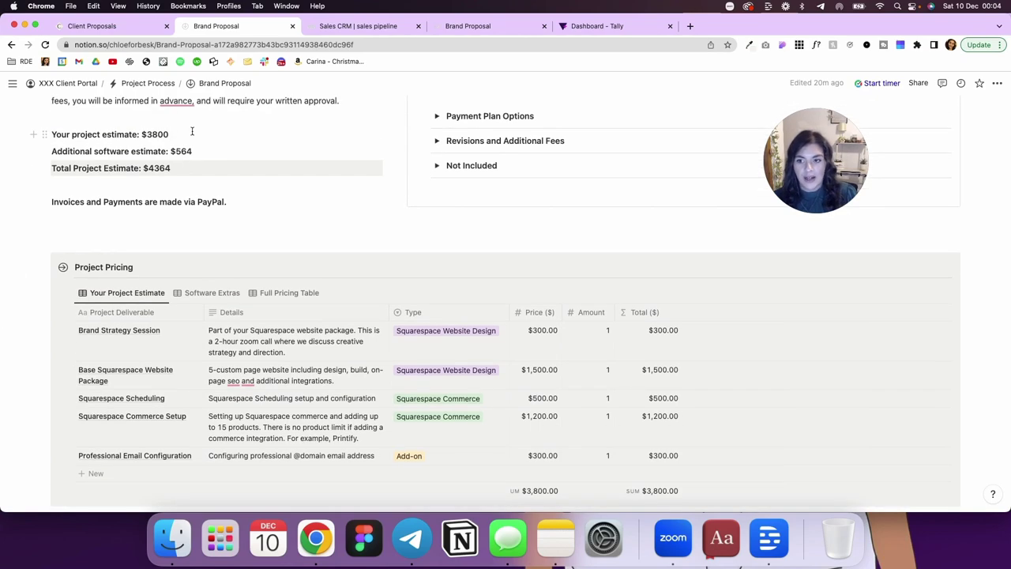
{"action": "left_click", "coordinate": [193, 293]}
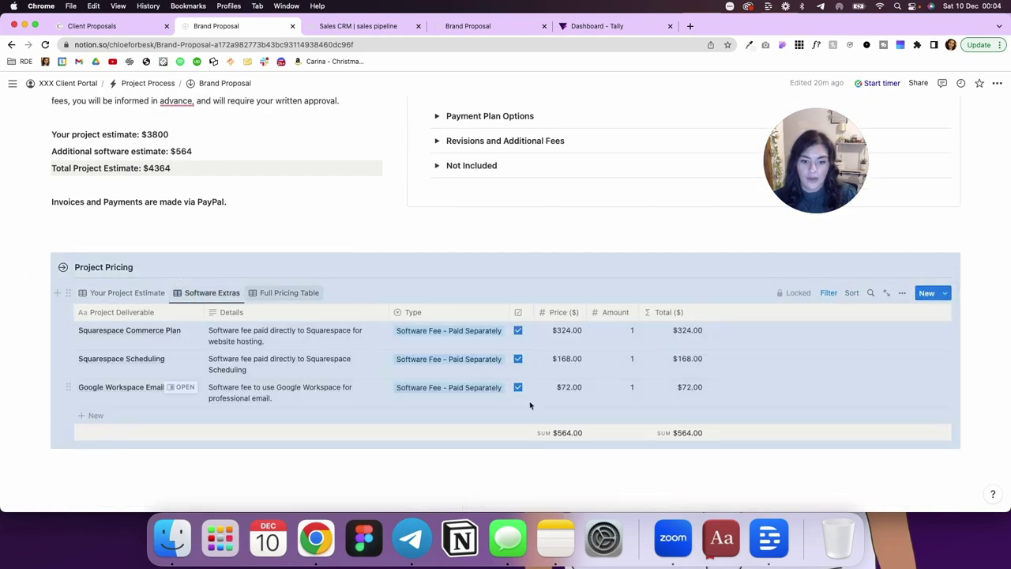
In the Full Pricing Table, mark Squarespace Member Areas as included and set its amount to 1.
{"action": "left_click", "coordinate": [306, 293]}
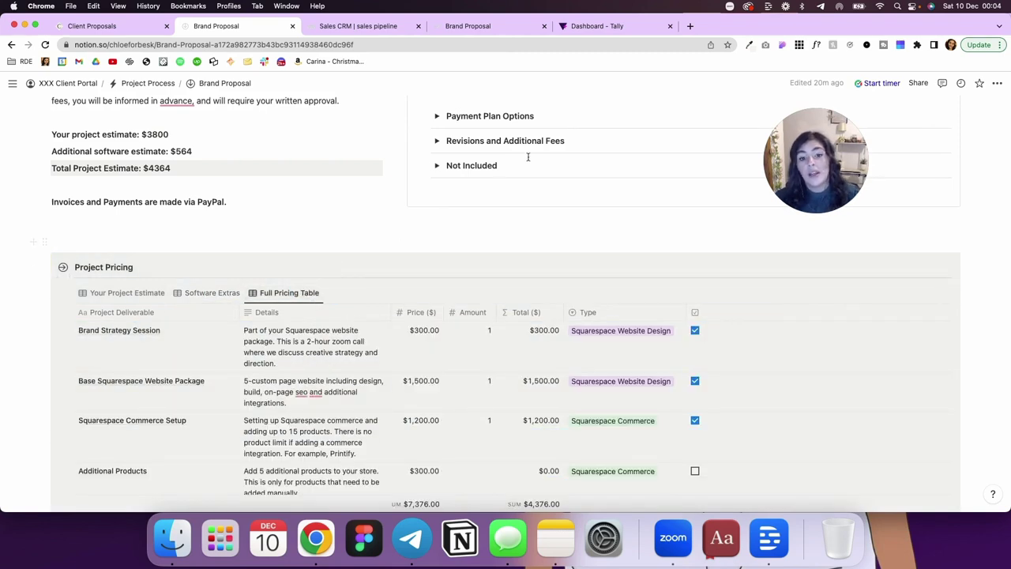
{"action": "scroll", "coordinate": [446, 295], "scroll_direction": "down", "scroll_amount": 2}
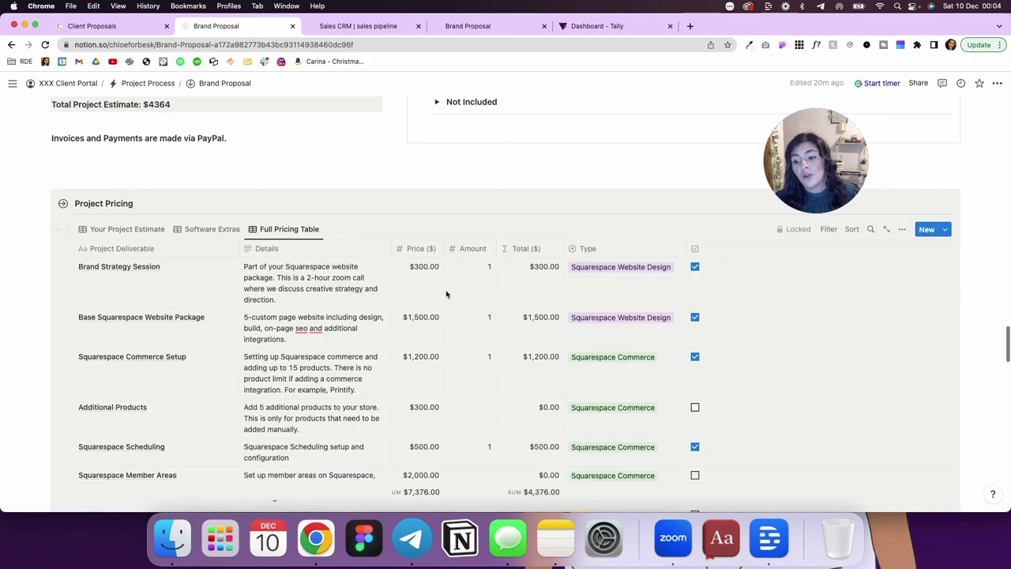
{"action": "scroll", "coordinate": [446, 295], "scroll_direction": "down", "scroll_amount": 8}
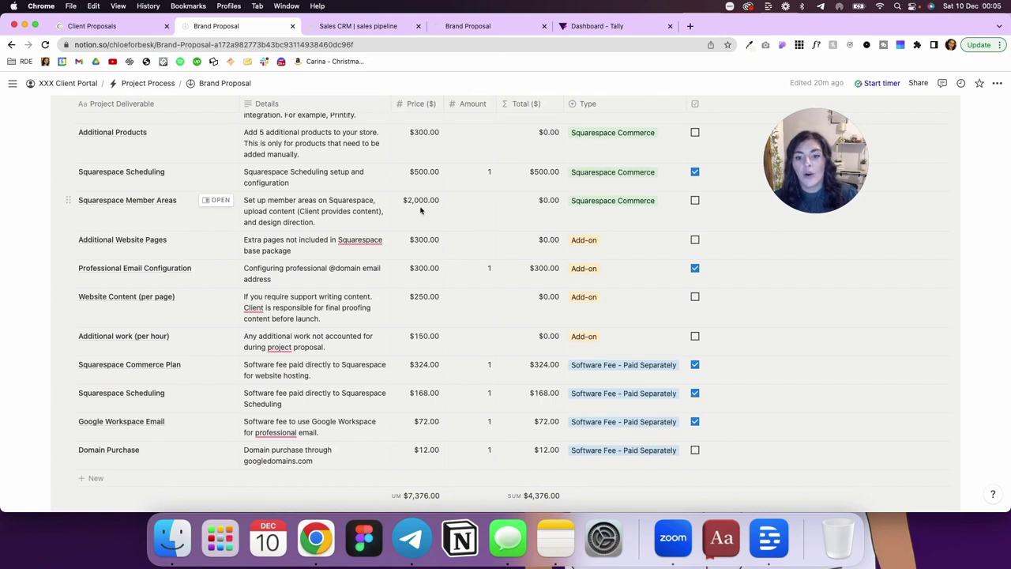
{"action": "left_click", "coordinate": [695, 201]}
{"action": "left_click", "coordinate": [470, 209]}
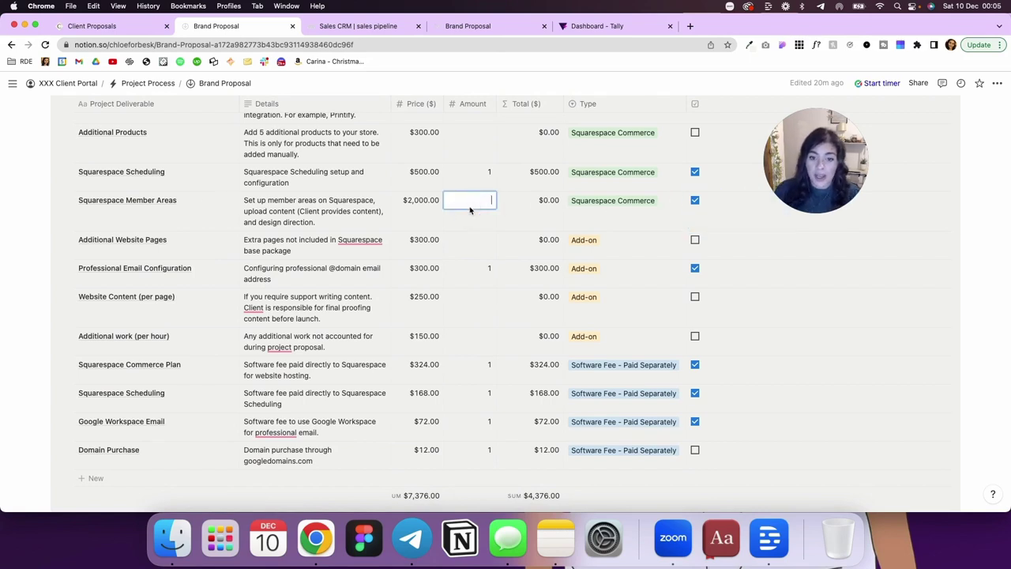
{"action": "type", "text": "1"}
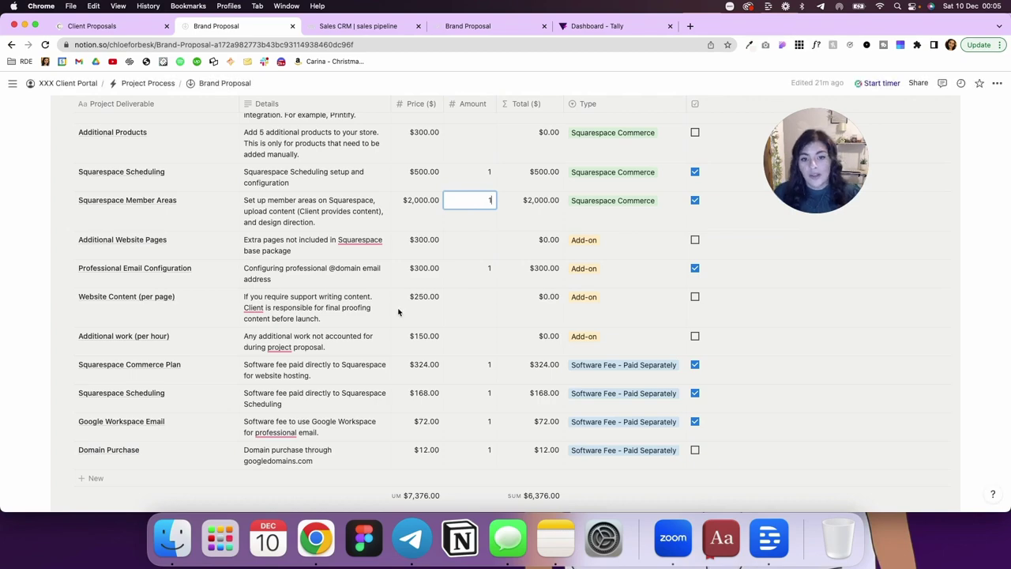
Show the Your Project Estimate view and check its deliverable lines against the Project Investment section.
{"action": "key", "text": "Escape"}
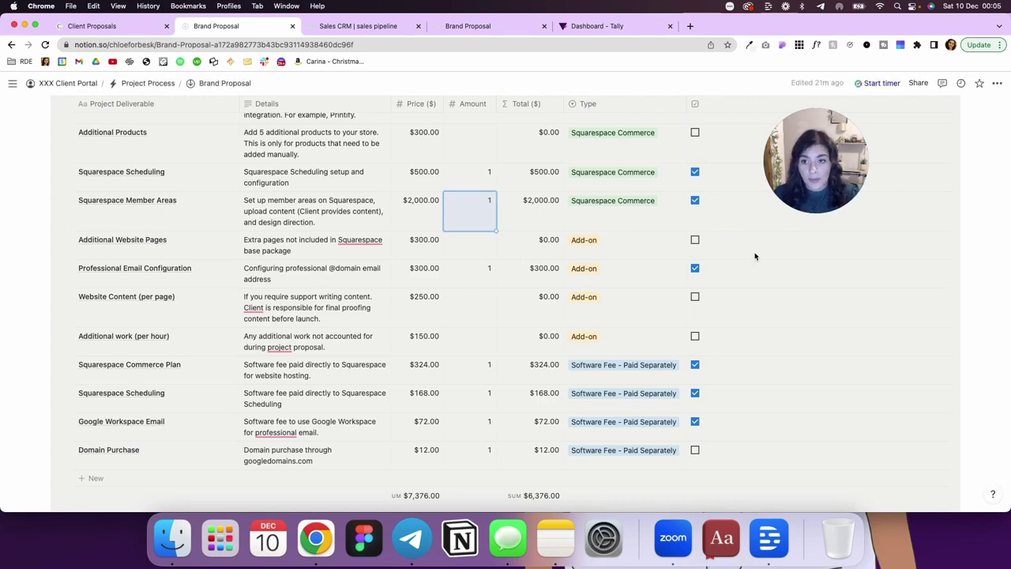
{"action": "scroll", "coordinate": [597, 324], "scroll_direction": "up", "scroll_amount": 2}
{"action": "scroll", "coordinate": [596, 323], "scroll_direction": "up", "scroll_amount": 5}
{"action": "left_click", "coordinate": [115, 214]}
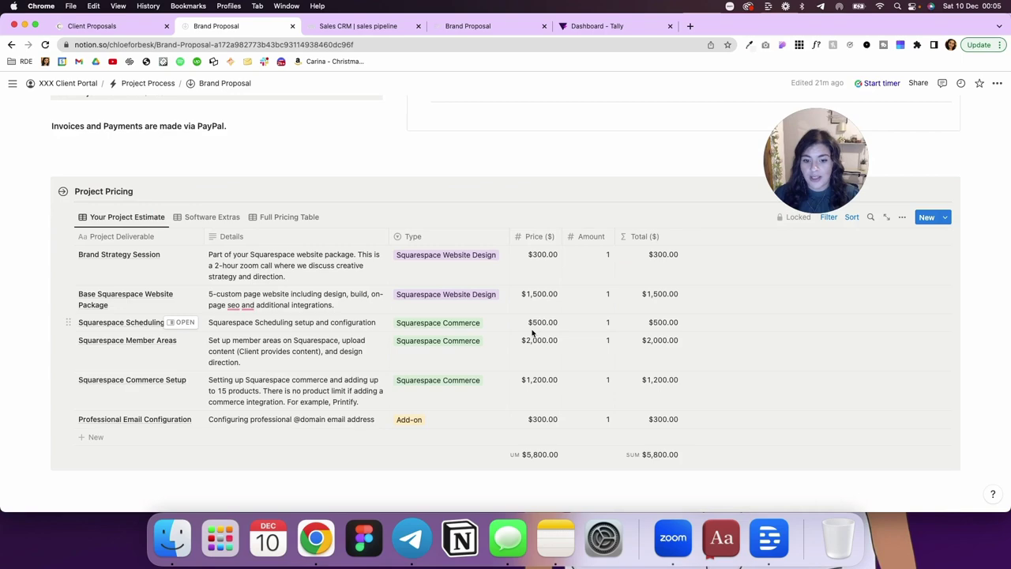
{"action": "scroll", "coordinate": [532, 333], "scroll_direction": "down", "scroll_amount": 1}
{"action": "scroll", "coordinate": [533, 333], "scroll_direction": "down", "scroll_amount": 1}
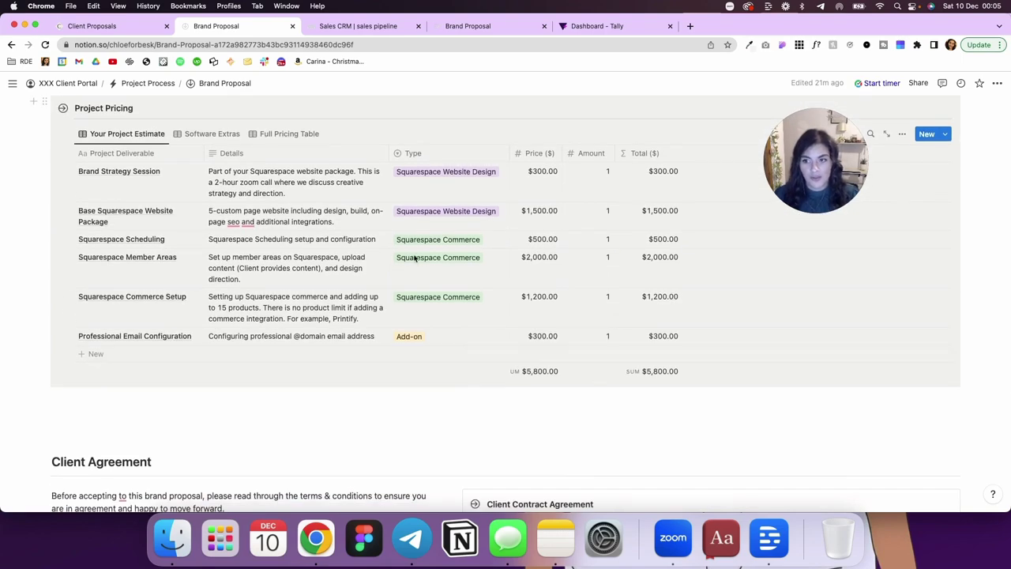
{"action": "scroll", "coordinate": [355, 233], "scroll_direction": "up", "scroll_amount": 4}
{"action": "scroll", "coordinate": [355, 234], "scroll_direction": "up", "scroll_amount": 2}
Open the Client Agreement page from the Client Agreement section and review its terms, including Scope of Work and Content Control.
{"action": "scroll", "coordinate": [161, 282], "scroll_direction": "down", "scroll_amount": 8}
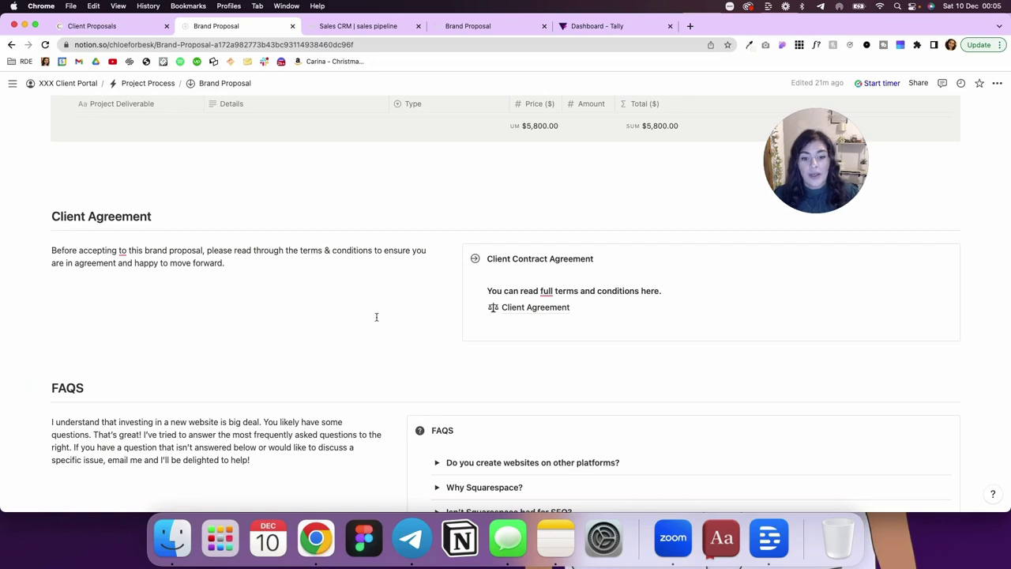
{"action": "left_click", "coordinate": [540, 308]}
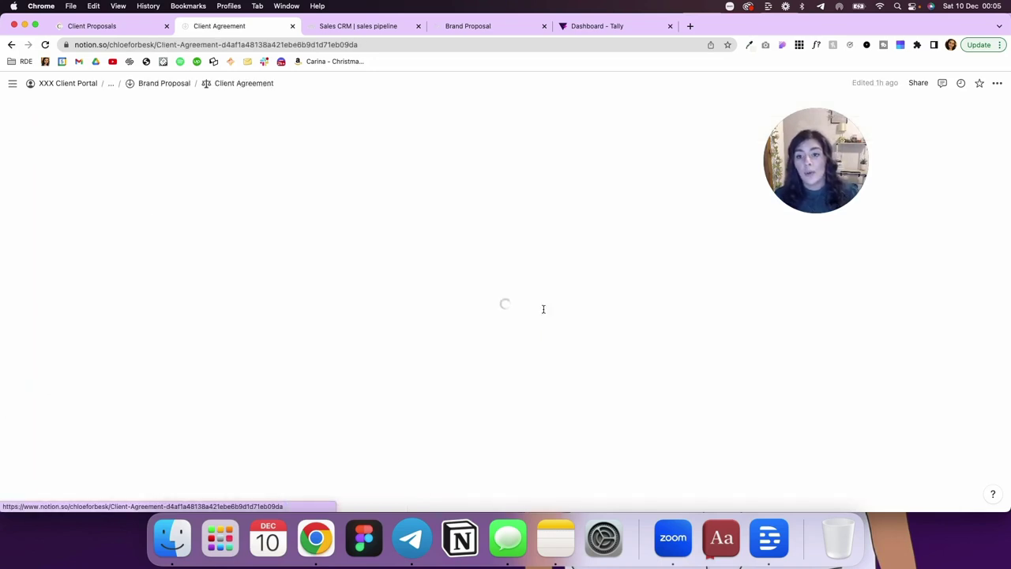
{"action": "scroll", "coordinate": [544, 308], "scroll_direction": "down", "scroll_amount": 10}
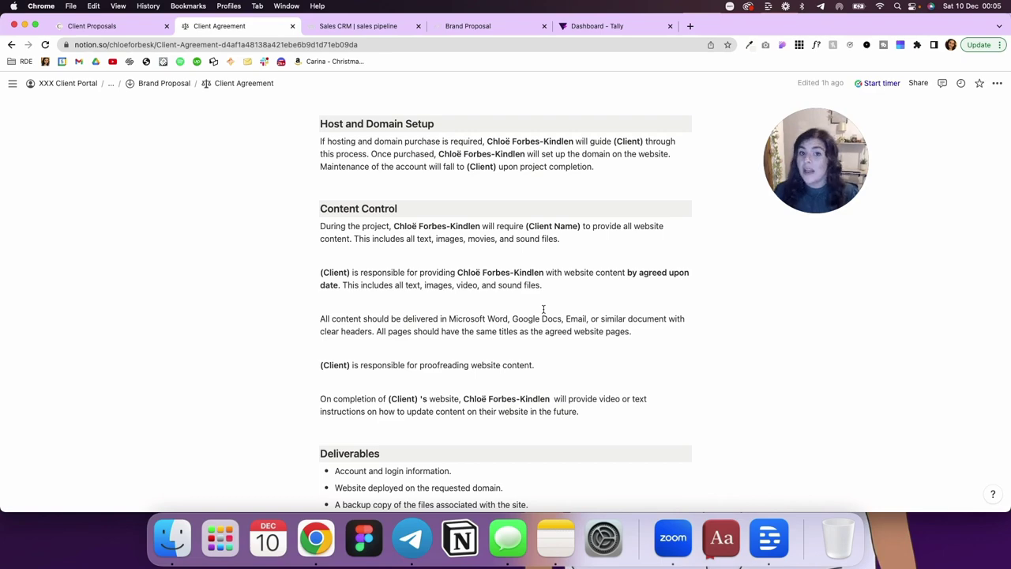
{"action": "scroll", "coordinate": [543, 308], "scroll_direction": "up", "scroll_amount": 8}
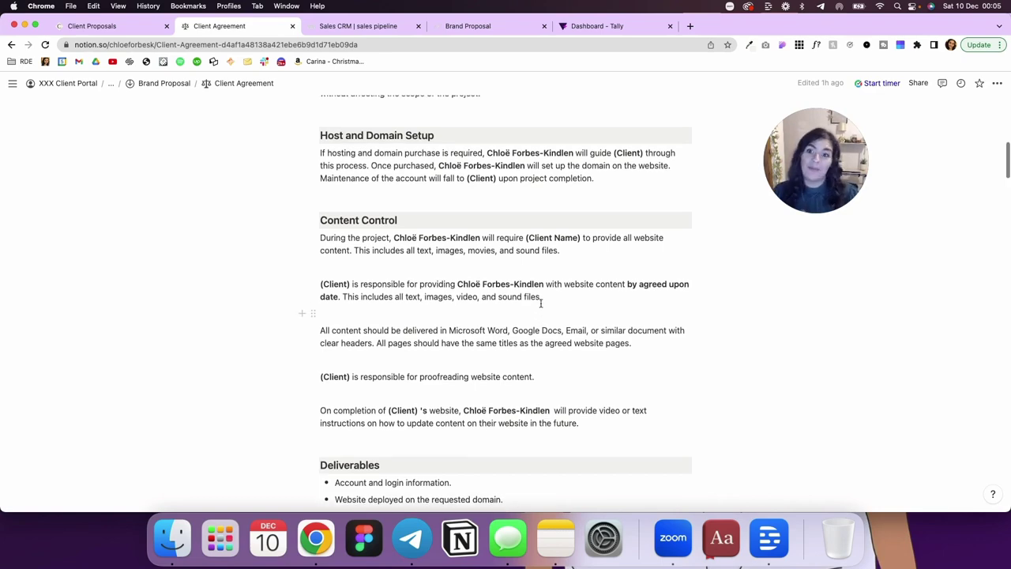
{"action": "scroll", "coordinate": [541, 303], "scroll_direction": "down", "scroll_amount": 6}
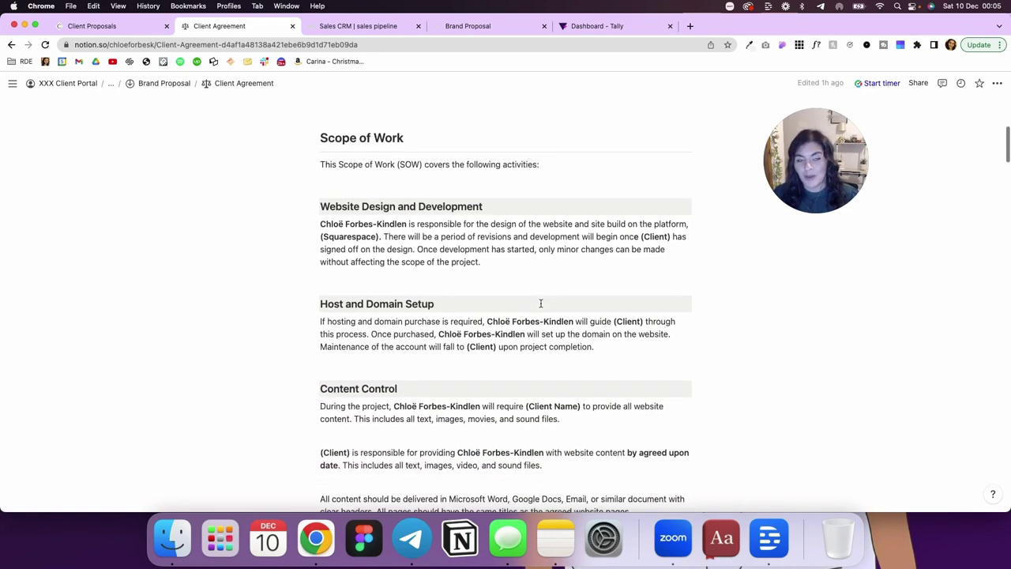
{"action": "scroll", "coordinate": [540, 301], "scroll_direction": "up", "scroll_amount": 4}
{"action": "scroll", "coordinate": [541, 300], "scroll_direction": "up", "scroll_amount": 10}
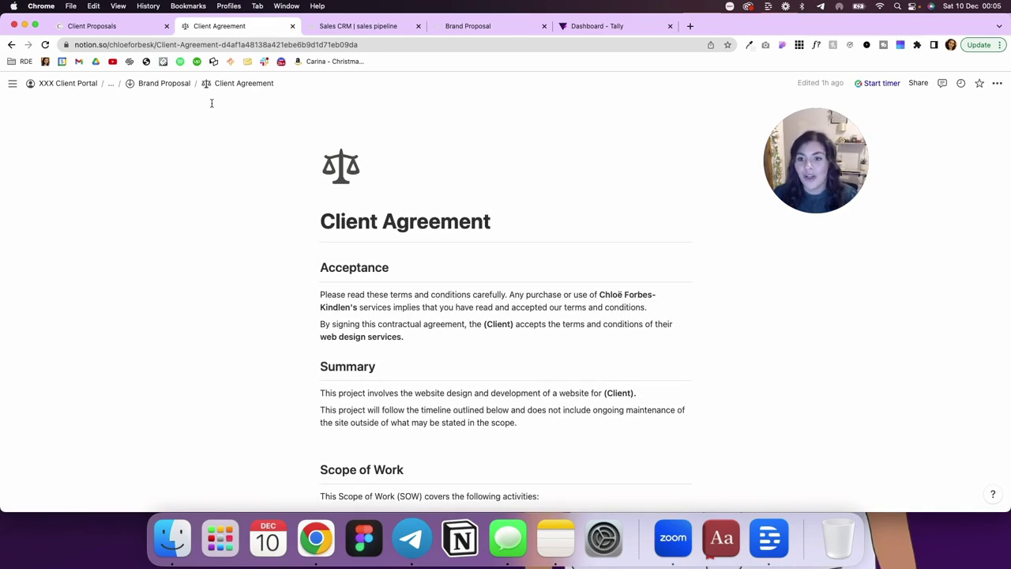
Return to the Brand Proposal page and expand and collapse the first two FAQ answers, including Why Squarespace?
{"action": "left_click", "coordinate": [167, 85]}
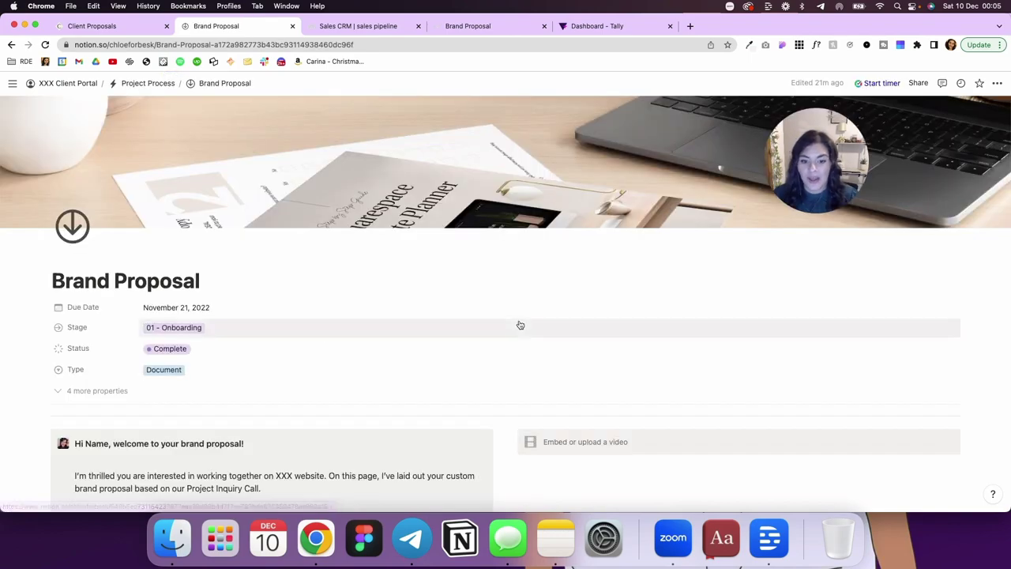
{"action": "scroll", "coordinate": [518, 321], "scroll_direction": "down", "scroll_amount": 10}
{"action": "scroll", "coordinate": [519, 320], "scroll_direction": "down", "scroll_amount": 15}
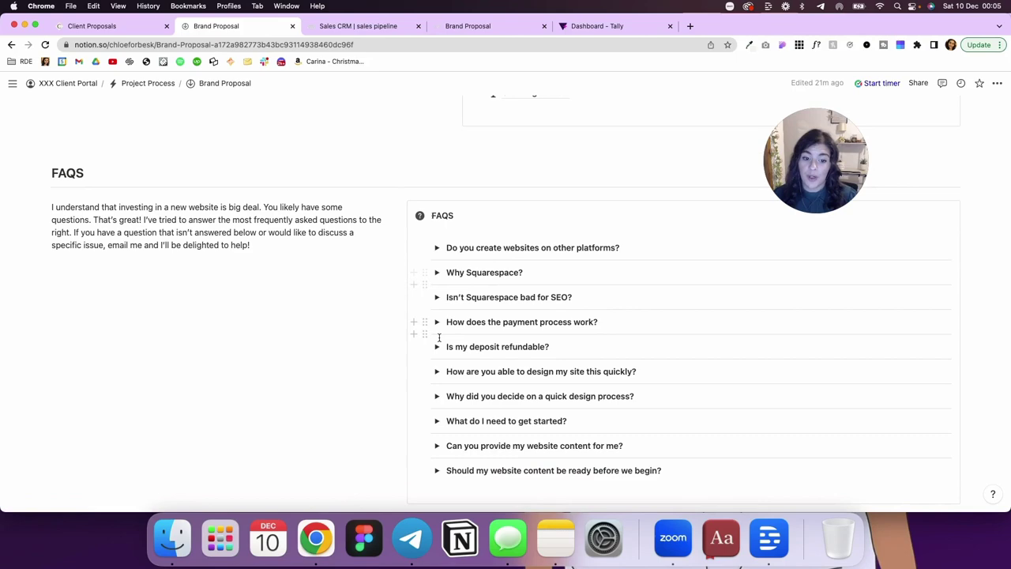
{"action": "scroll", "coordinate": [442, 310], "scroll_direction": "down", "scroll_amount": 1}
{"action": "scroll", "coordinate": [446, 284], "scroll_direction": "down", "scroll_amount": 1}
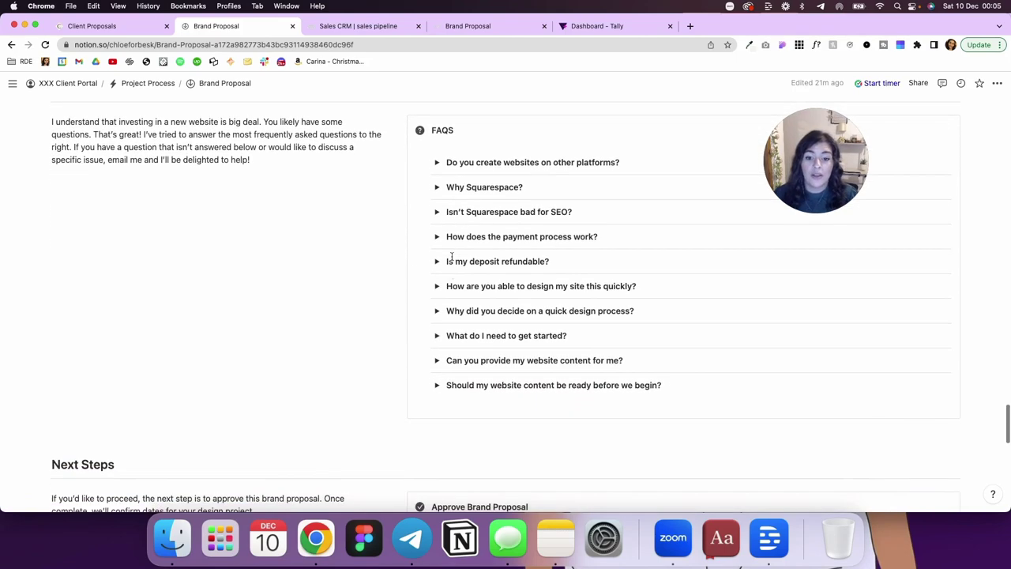
{"action": "left_click", "coordinate": [436, 162]}
{"action": "left_click", "coordinate": [437, 162]}
{"action": "left_click", "coordinate": [437, 186]}
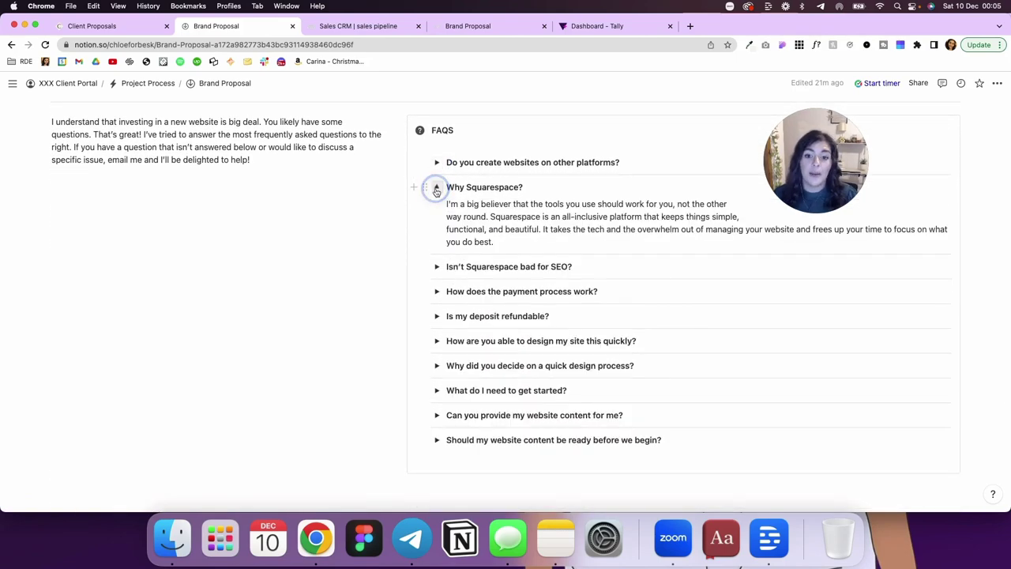
{"action": "left_click", "coordinate": [437, 187]}
Inspect the Business Name, Date and Preferred Payment Plan fields of the Approve Brand Proposal form, leaving them empty.
{"action": "scroll", "coordinate": [374, 326], "scroll_direction": "down", "scroll_amount": 8}
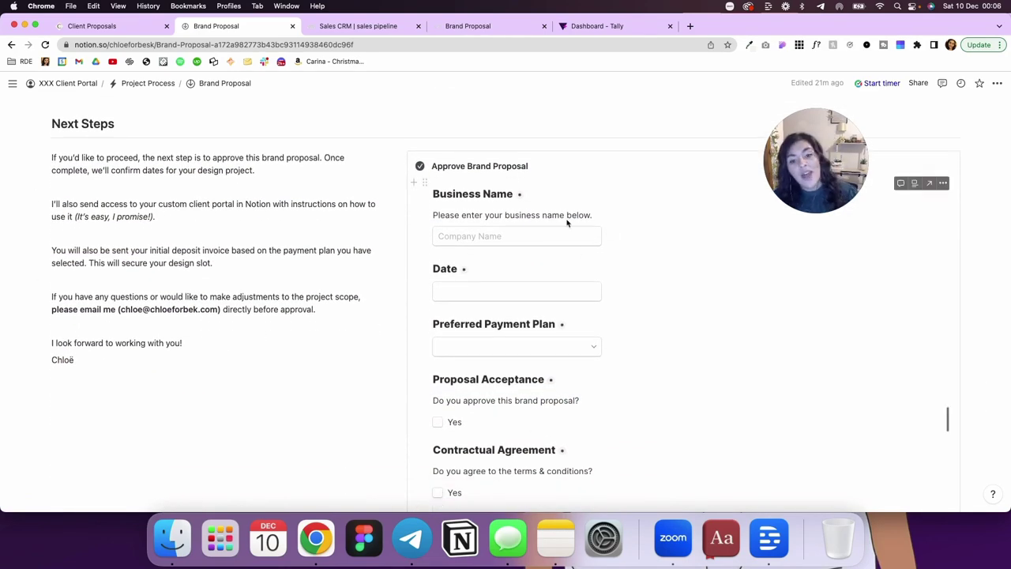
{"action": "left_click", "coordinate": [477, 236]}
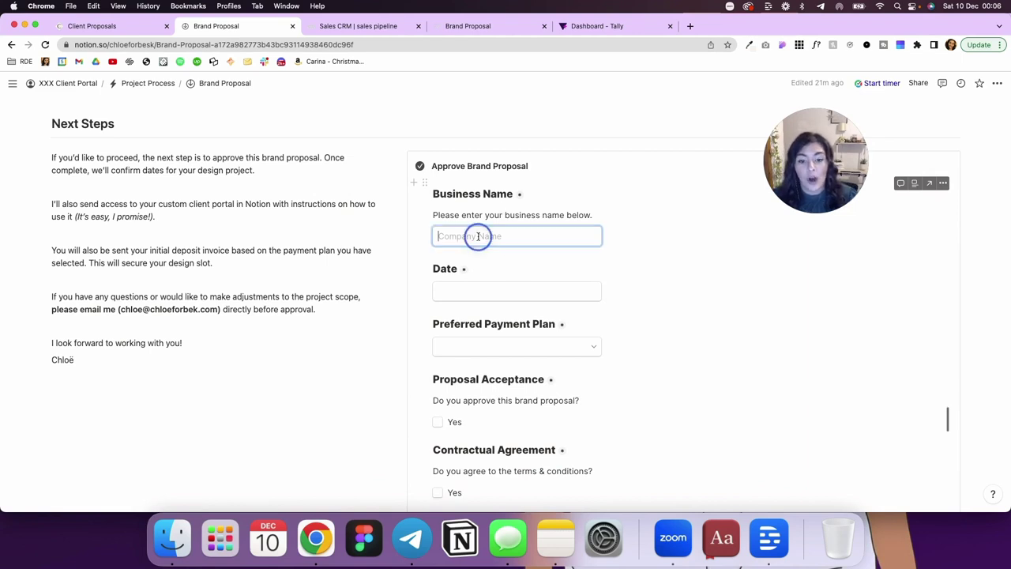
{"action": "left_click", "coordinate": [469, 292]}
{"action": "left_click", "coordinate": [482, 269]}
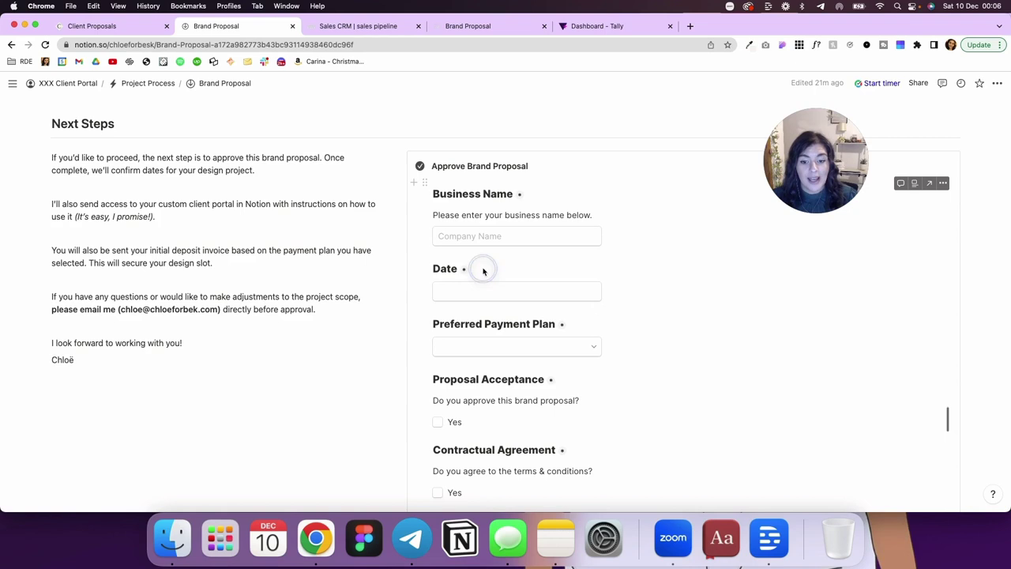
{"action": "left_click", "coordinate": [477, 348]}
{"action": "left_click", "coordinate": [671, 353]}
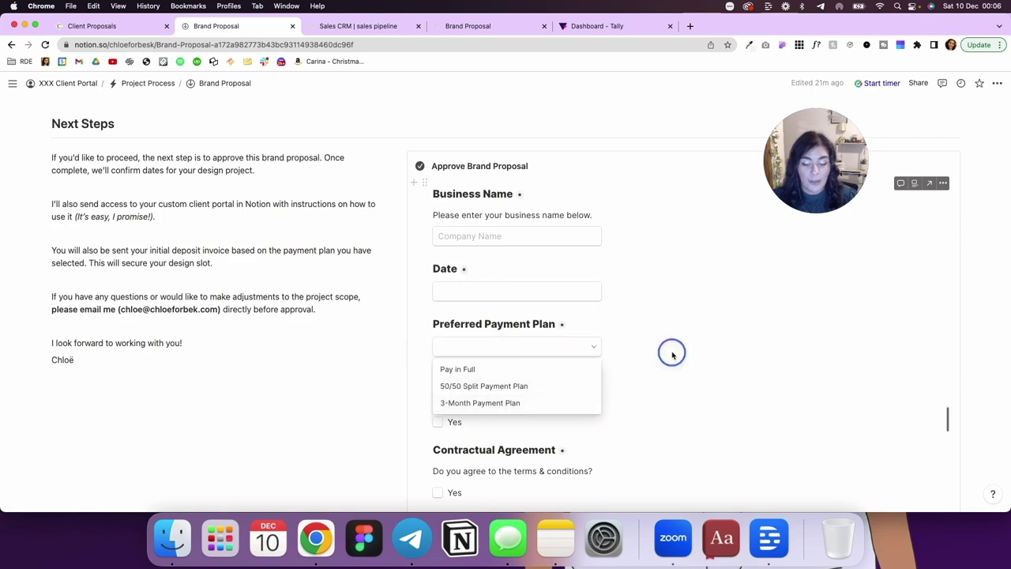
Try drawing a sample signature in the Signature field of the approval form, and clear it.
{"action": "scroll", "coordinate": [533, 430], "scroll_direction": "down", "scroll_amount": 2}
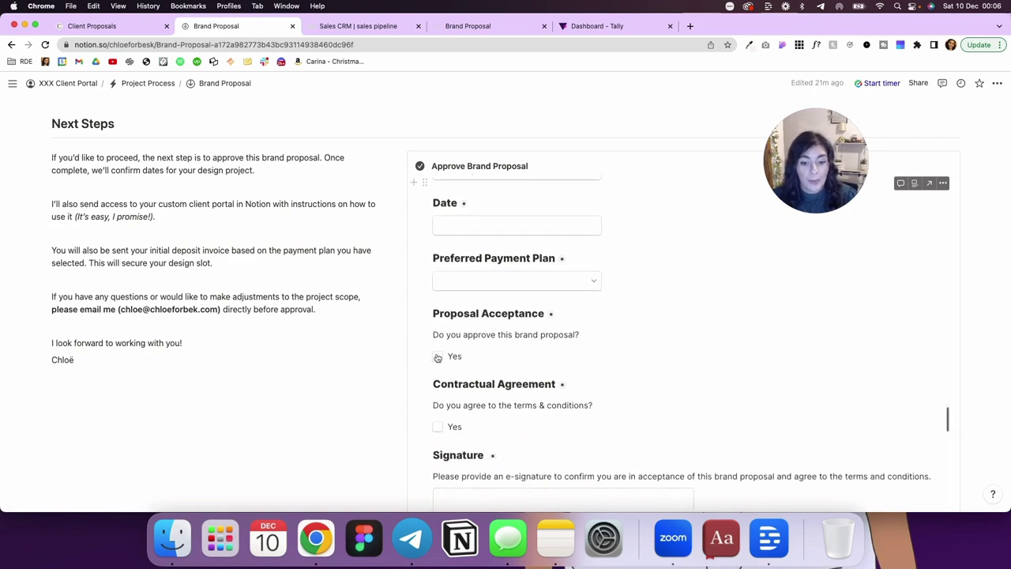
{"action": "scroll", "coordinate": [603, 454], "scroll_direction": "down", "scroll_amount": 4}
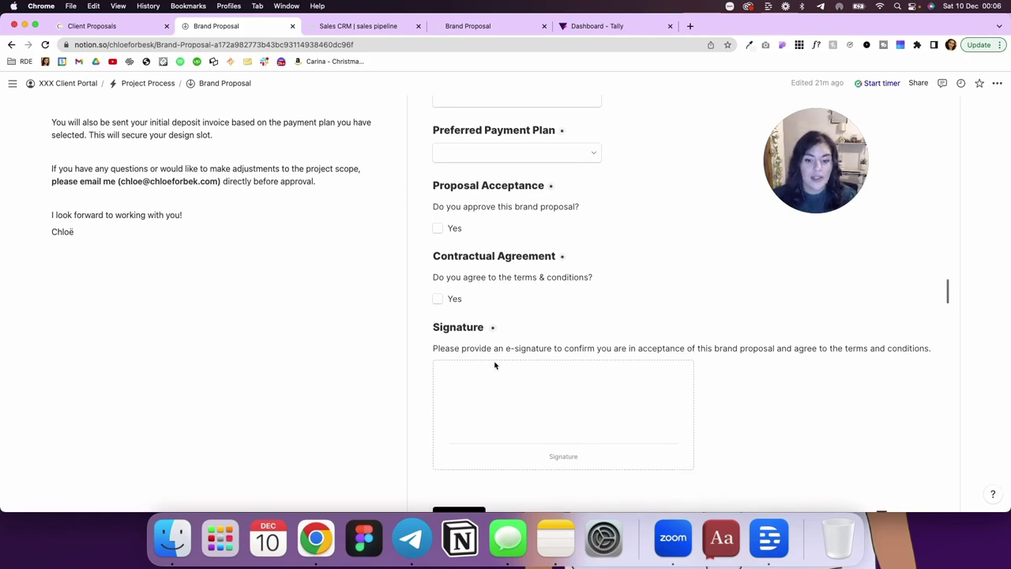
{"action": "scroll", "coordinate": [520, 362], "scroll_direction": "down", "scroll_amount": 1}
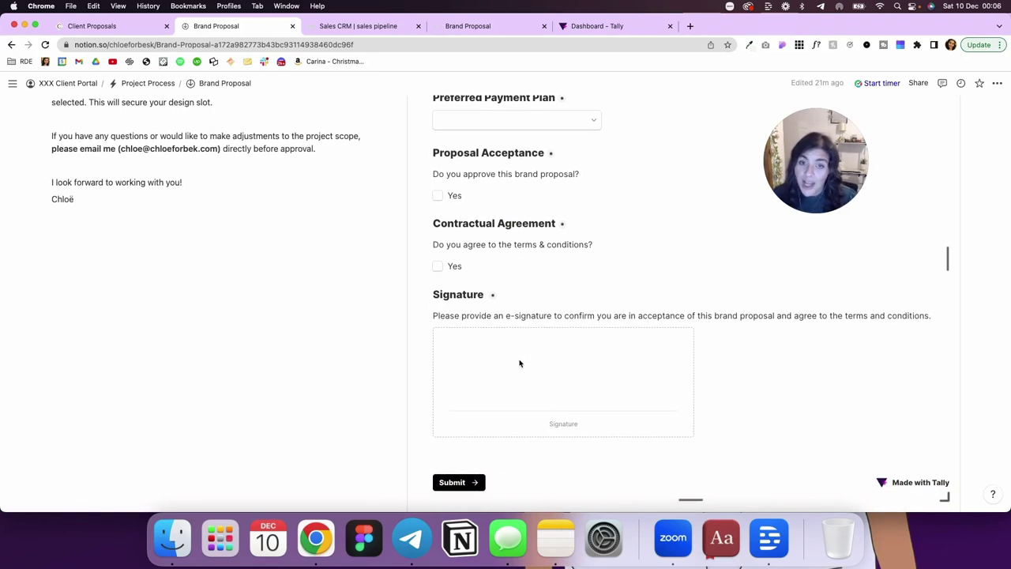
{"action": "scroll", "coordinate": [519, 362], "scroll_direction": "down", "scroll_amount": 2}
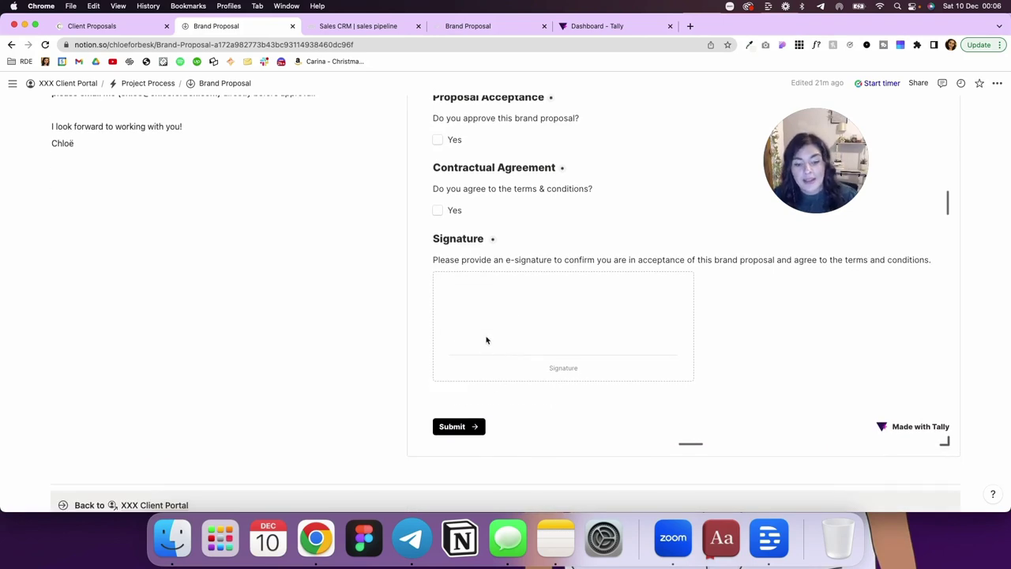
{"action": "mouse_move", "coordinate": [469, 320]}
{"action": "left_mouse_down"}
{"action": "mouse_move", "coordinate": [499, 307]}
{"action": "mouse_move", "coordinate": [548, 309]}
{"action": "mouse_move", "coordinate": [613, 324]}
{"action": "mouse_move", "coordinate": [629, 275]}
{"action": "mouse_move", "coordinate": [561, 327]}
{"action": "mouse_move", "coordinate": [589, 338]}
{"action": "left_mouse_up"}
{"action": "left_click", "coordinate": [677, 287]}
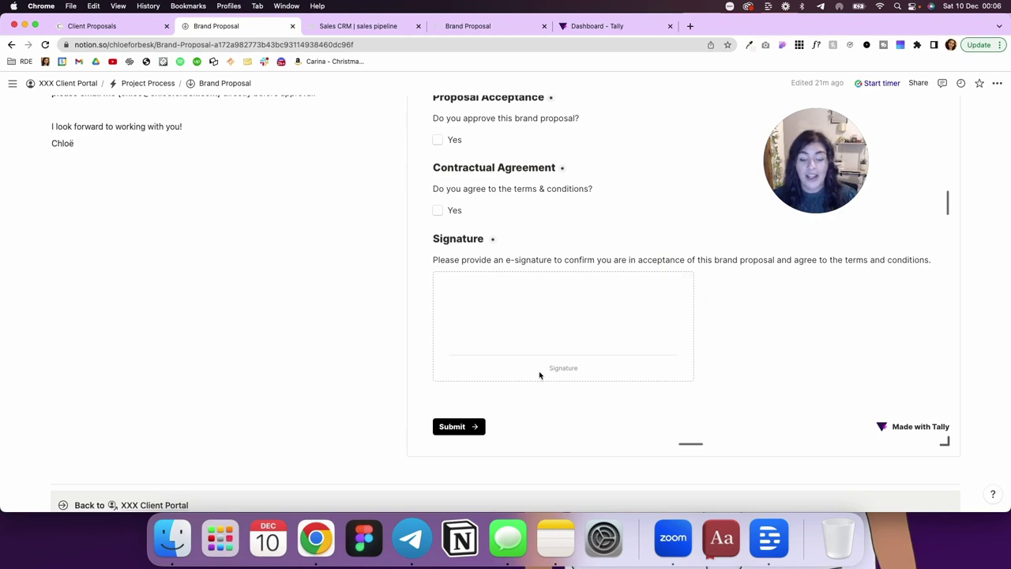
Show the Client Proposals database with its sample approval entry.
{"action": "left_click", "coordinate": [463, 425]}
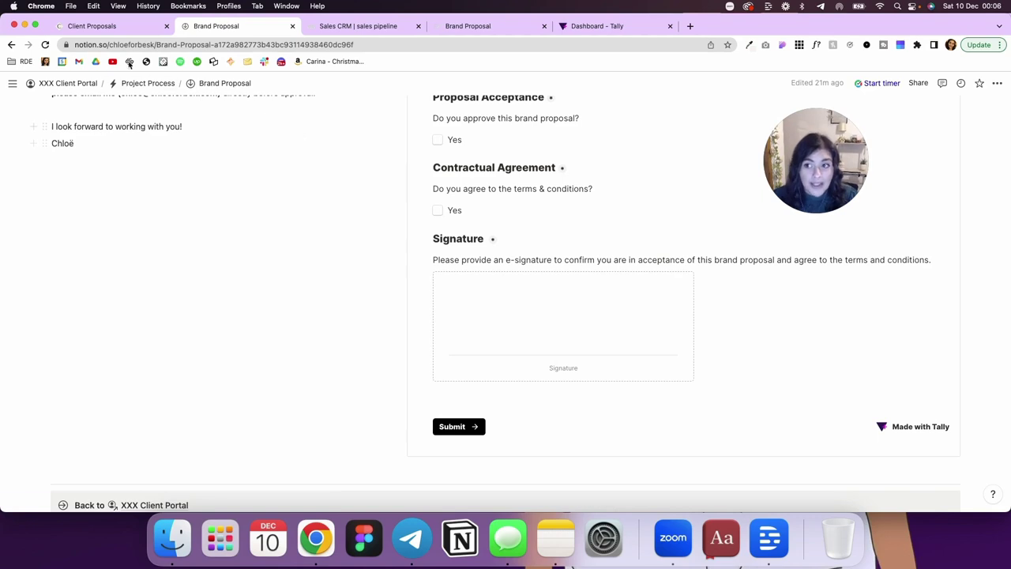
{"action": "left_click", "coordinate": [114, 26]}
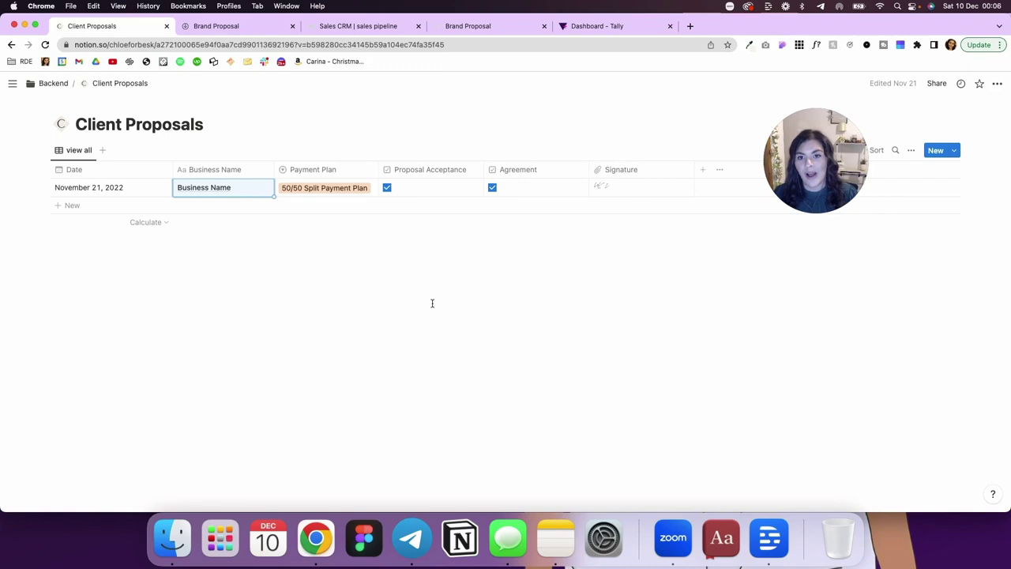
Switch to the Brand Proposal template page and review its sections from the introduction through Client Agreement and FAQs.
{"action": "left_click", "coordinate": [477, 28]}
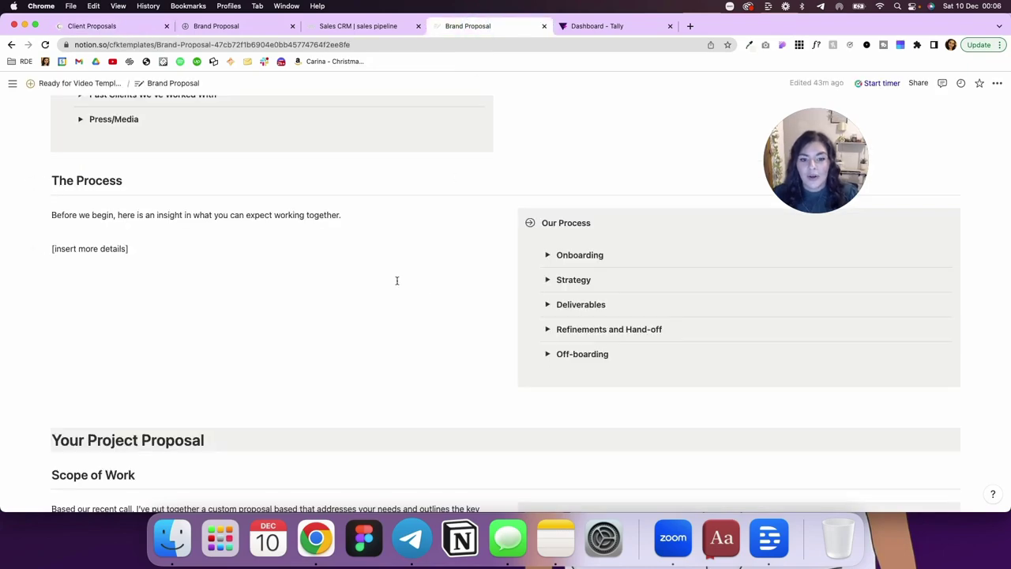
{"action": "scroll", "coordinate": [397, 280], "scroll_direction": "up", "scroll_amount": 9}
{"action": "scroll", "coordinate": [397, 280], "scroll_direction": "down", "scroll_amount": 12}
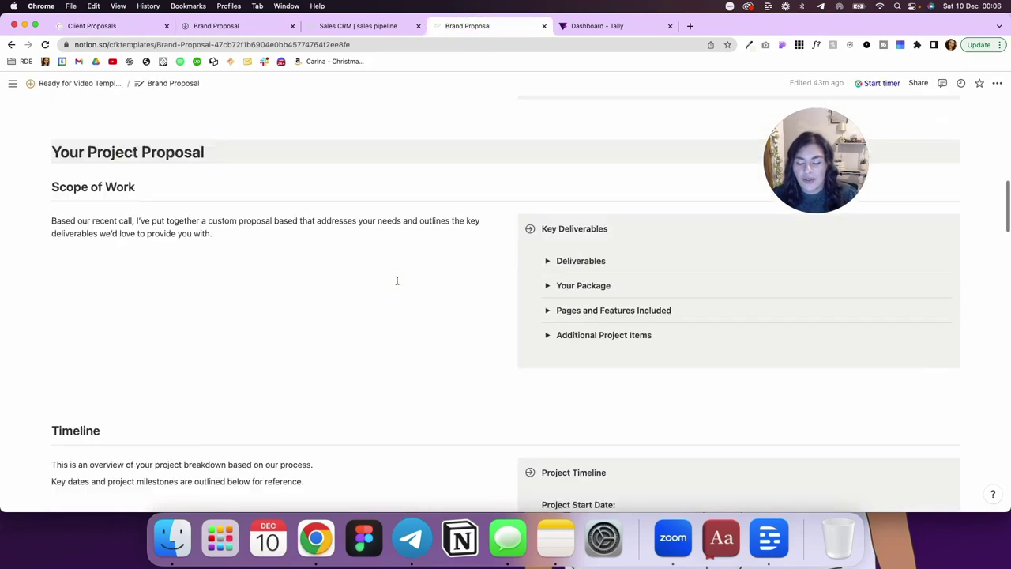
{"action": "scroll", "coordinate": [397, 281], "scroll_direction": "down", "scroll_amount": 20}
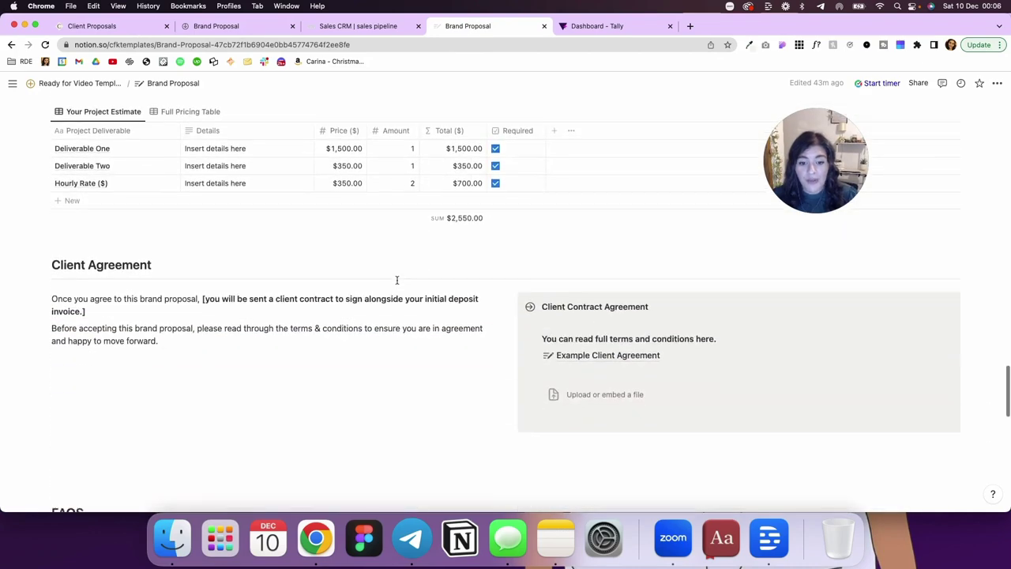
{"action": "scroll", "coordinate": [396, 280], "scroll_direction": "down", "scroll_amount": 8}
{"action": "scroll", "coordinate": [397, 283], "scroll_direction": "up", "scroll_amount": 10}
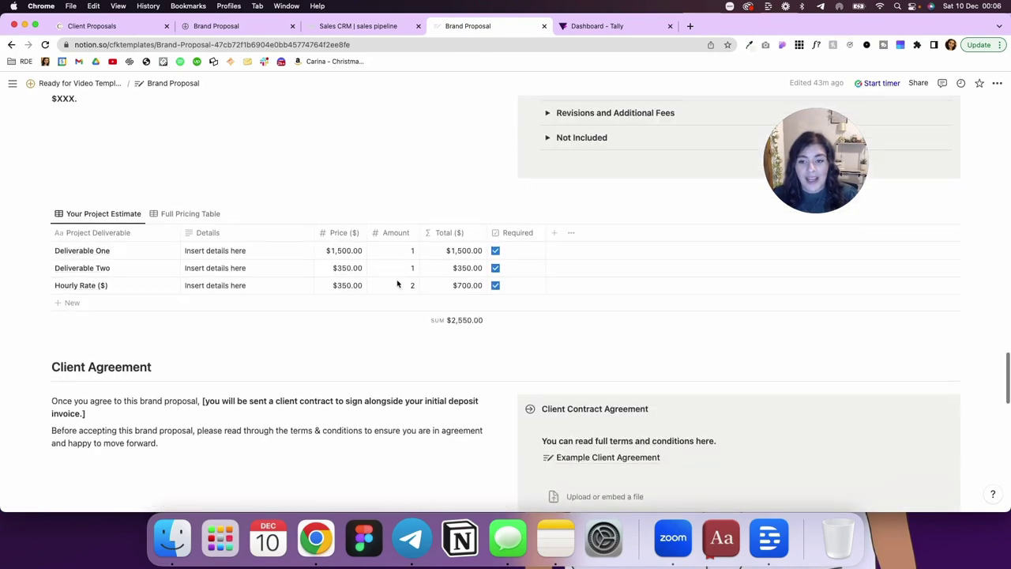
Show the Full Pricing Table view in the template's Project Investment section.
{"action": "scroll", "coordinate": [398, 282], "scroll_direction": "up", "scroll_amount": 4}
{"action": "left_click", "coordinate": [181, 352]}
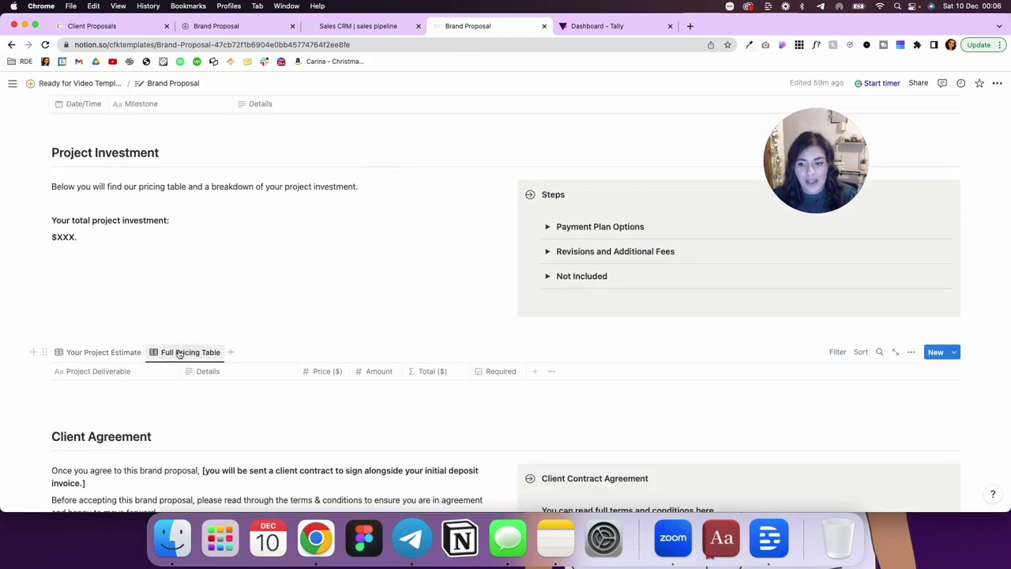
{"action": "scroll", "coordinate": [198, 408], "scroll_direction": "down", "scroll_amount": 3}
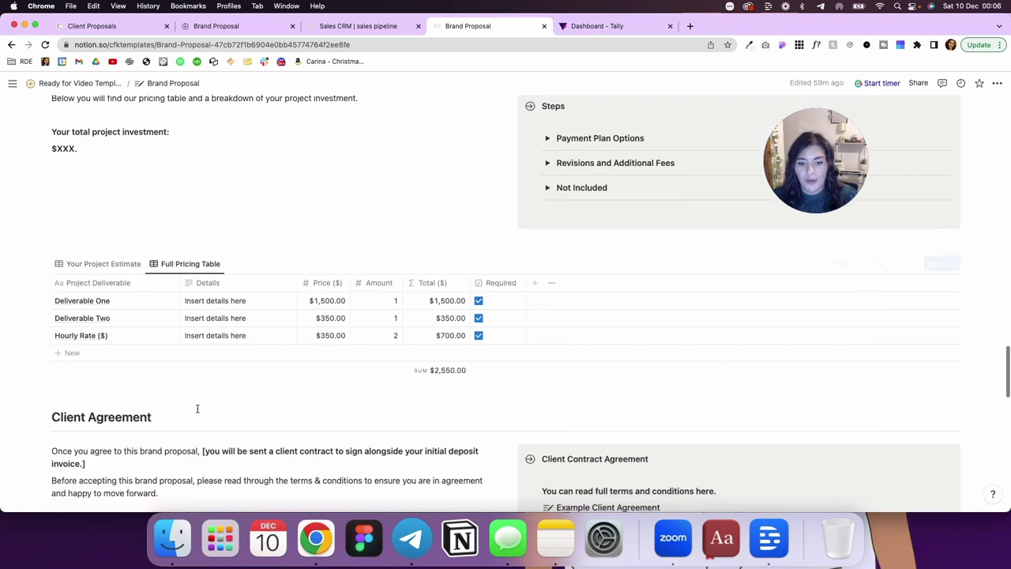
Try adding a blank deliverable row to the Full Pricing Table, compare it with the Your Project Estimate view, and delete the row.
{"action": "left_click", "coordinate": [96, 353]}
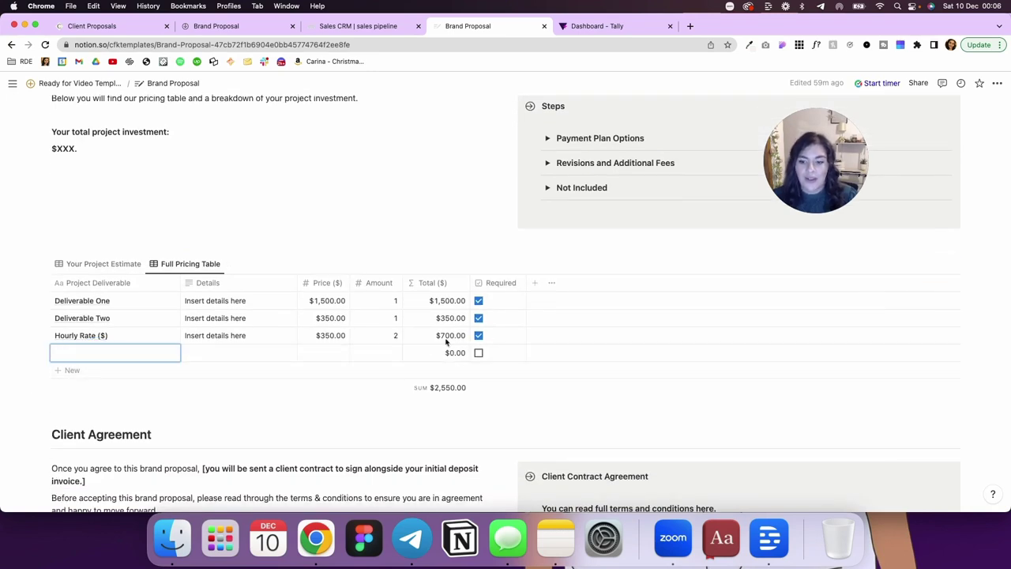
{"action": "left_click", "coordinate": [98, 264]}
{"action": "left_click", "coordinate": [167, 263]}
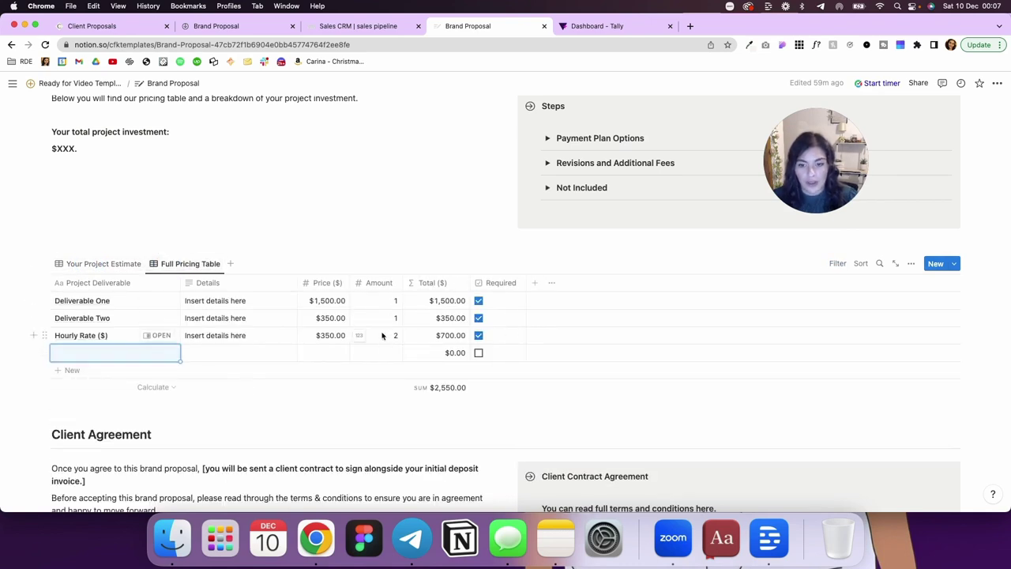
{"action": "left_click", "coordinate": [42, 352]}
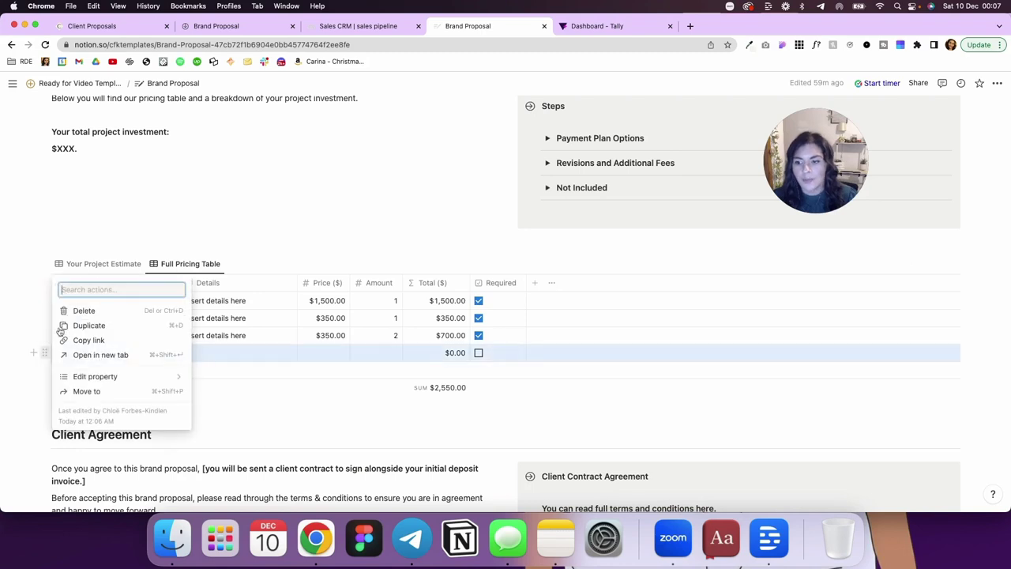
{"action": "left_click", "coordinate": [80, 310]}
Show the number format choices for the Price ($) property in the Full Pricing Table without changing the currency.
{"action": "left_click", "coordinate": [331, 282]}
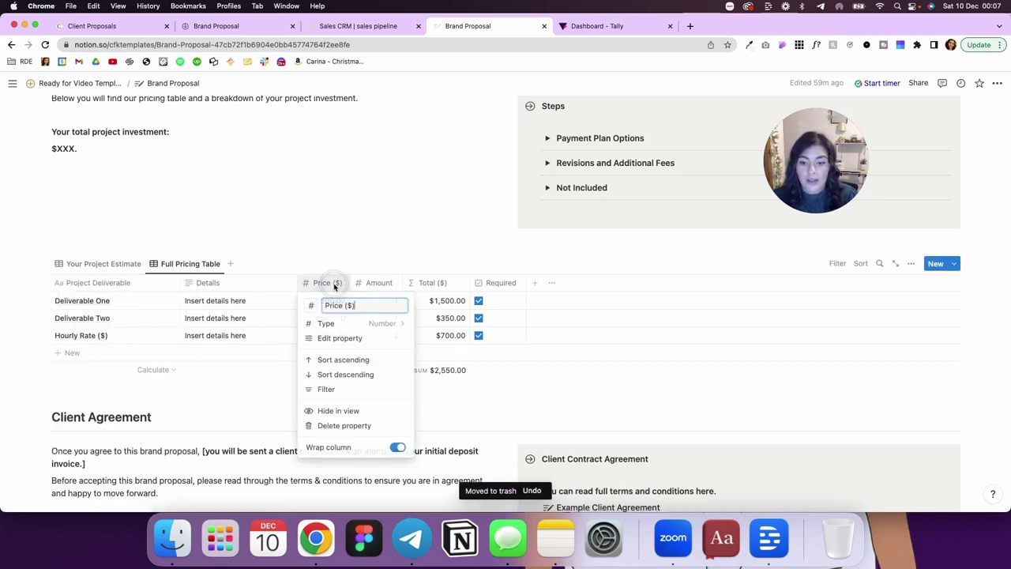
{"action": "left_click", "coordinate": [337, 338]}
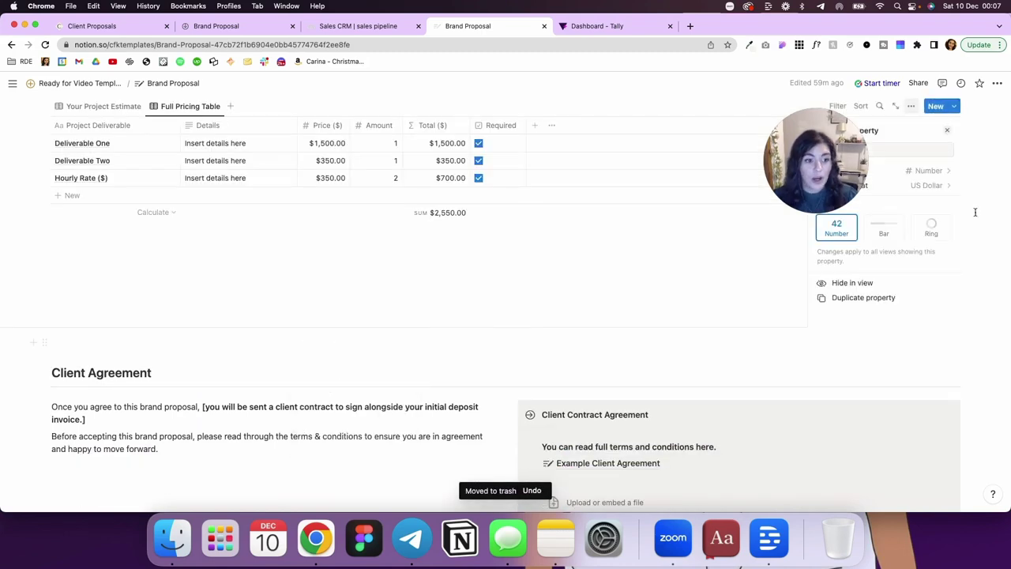
{"action": "left_click", "coordinate": [944, 187]}
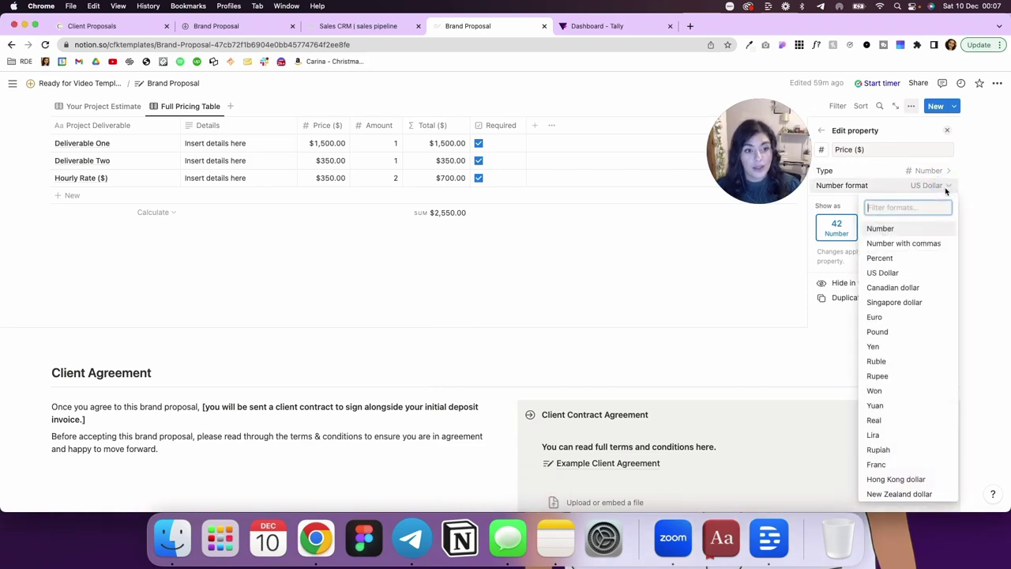
{"action": "left_click", "coordinate": [675, 334]}
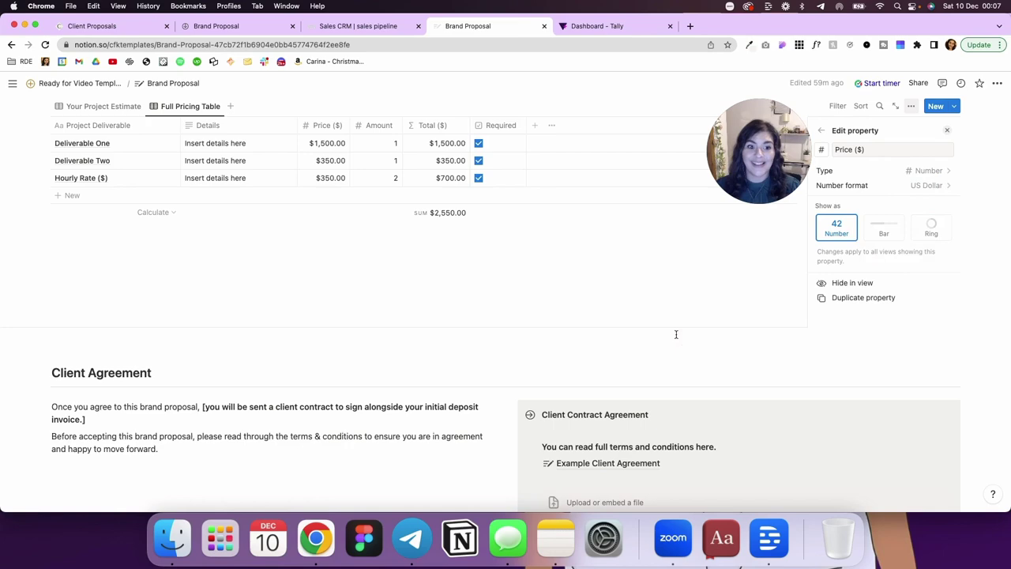
{"action": "left_click", "coordinate": [623, 279]}
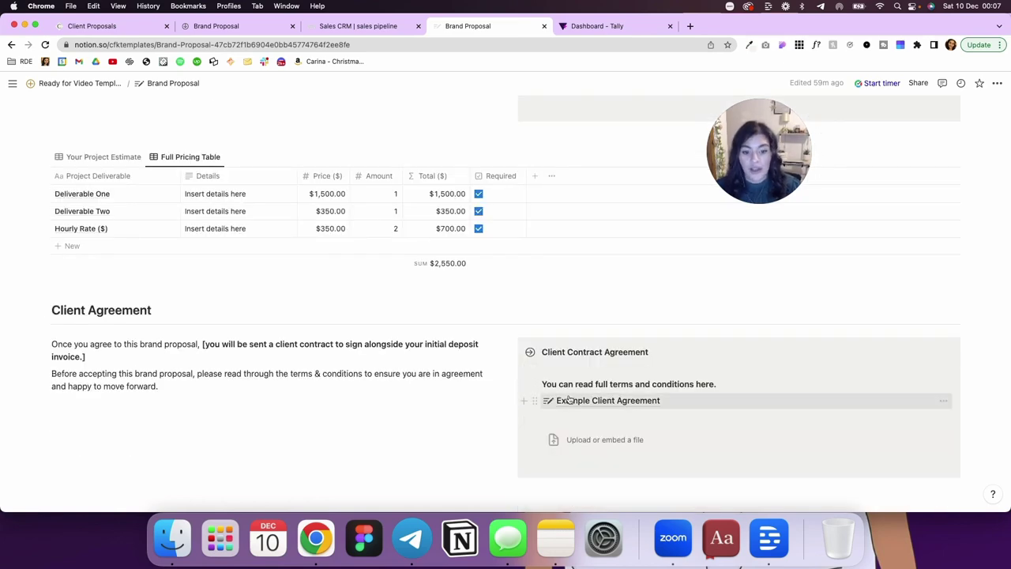
Review the template's Client Agreement, FAQs and Next Steps sections, including the form embed and proposal PDF upload options.
{"action": "scroll", "coordinate": [569, 393], "scroll_direction": "down", "scroll_amount": 2}
{"action": "scroll", "coordinate": [569, 394], "scroll_direction": "down", "scroll_amount": 3}
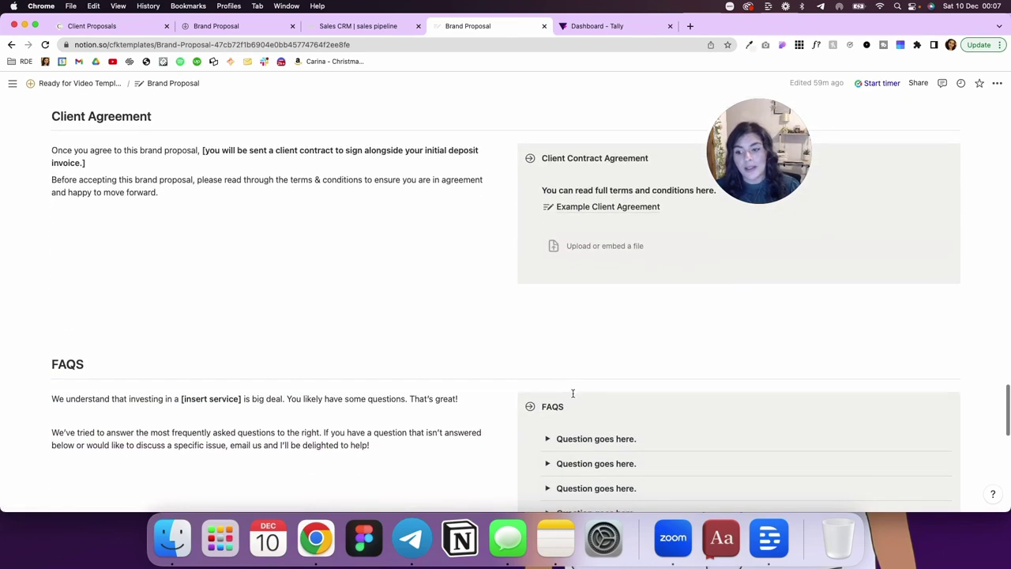
{"action": "left_click", "coordinate": [621, 225]}
{"action": "scroll", "coordinate": [441, 314], "scroll_direction": "down", "scroll_amount": 10}
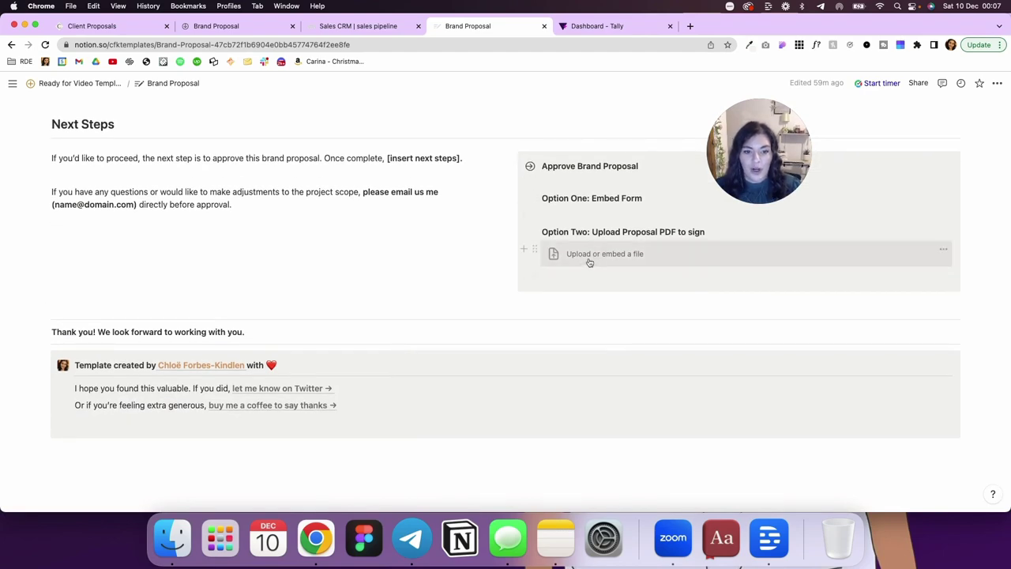
{"action": "scroll", "coordinate": [613, 251], "scroll_direction": "up", "scroll_amount": 7}
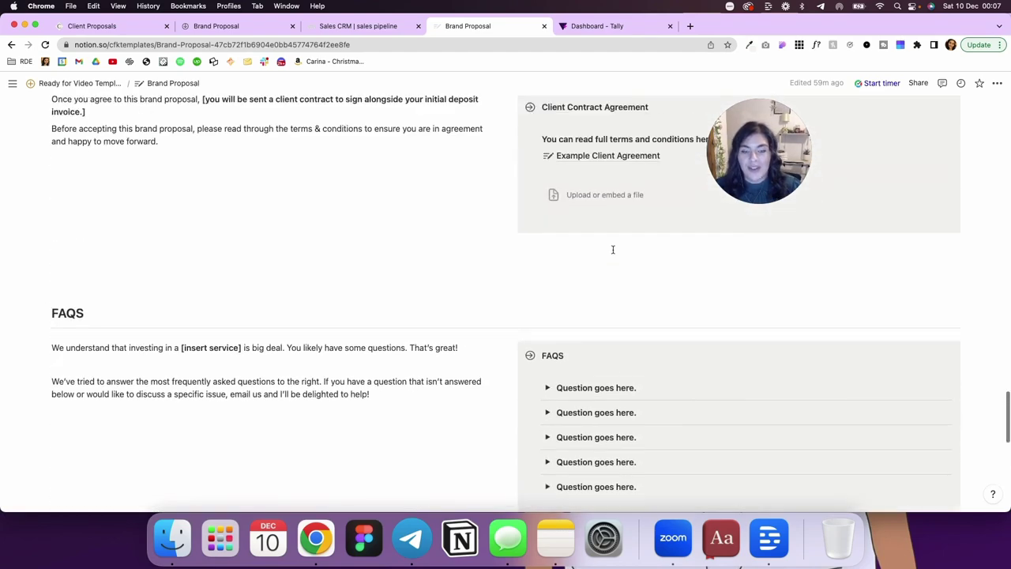
{"action": "scroll", "coordinate": [613, 251], "scroll_direction": "up", "scroll_amount": 5}
Return to the Client Proposals database and show the Payment Plan options of the sample entry.
{"action": "key", "text": "super+1"}
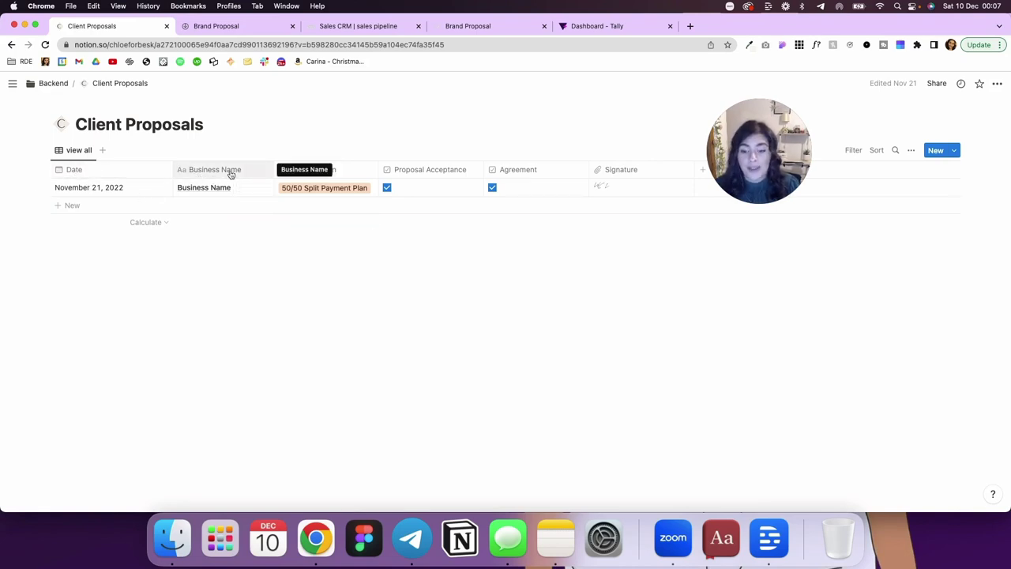
{"action": "left_click", "coordinate": [334, 187]}
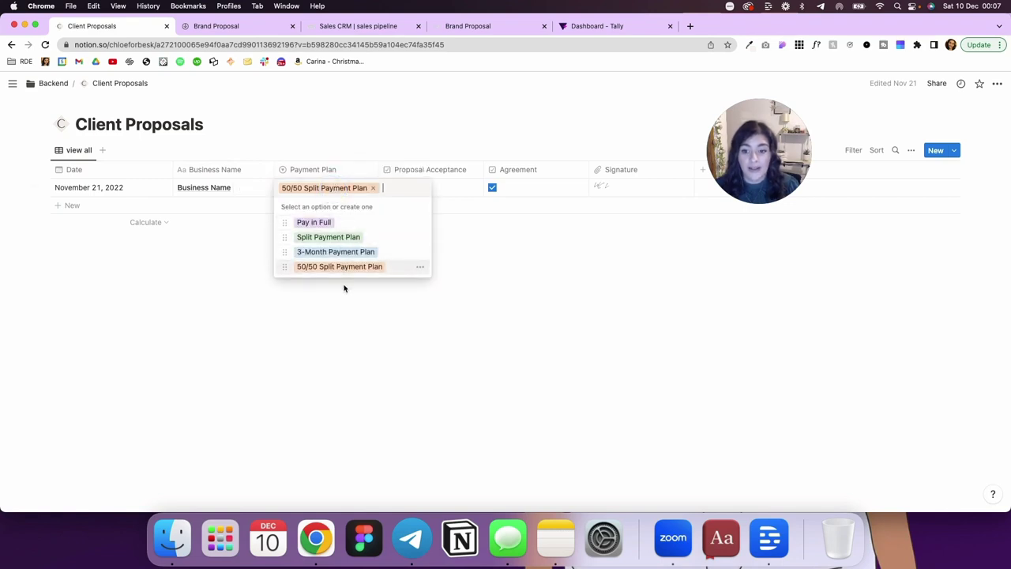
{"action": "key", "text": "Escape"}
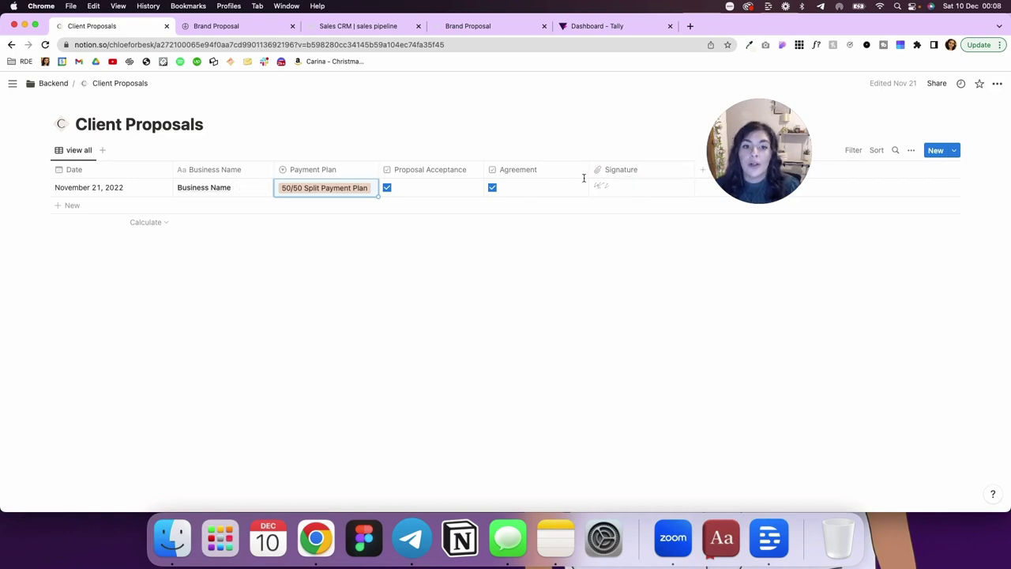
Switch to Tally and create an empty form titled "Example Proposals".
{"action": "left_click", "coordinate": [589, 28]}
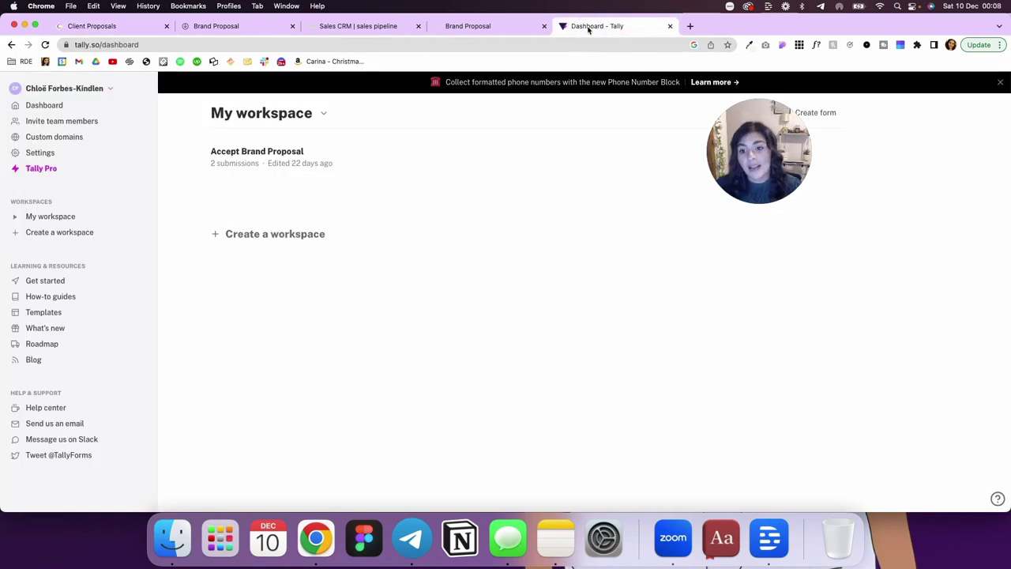
{"action": "left_click", "coordinate": [809, 114]}
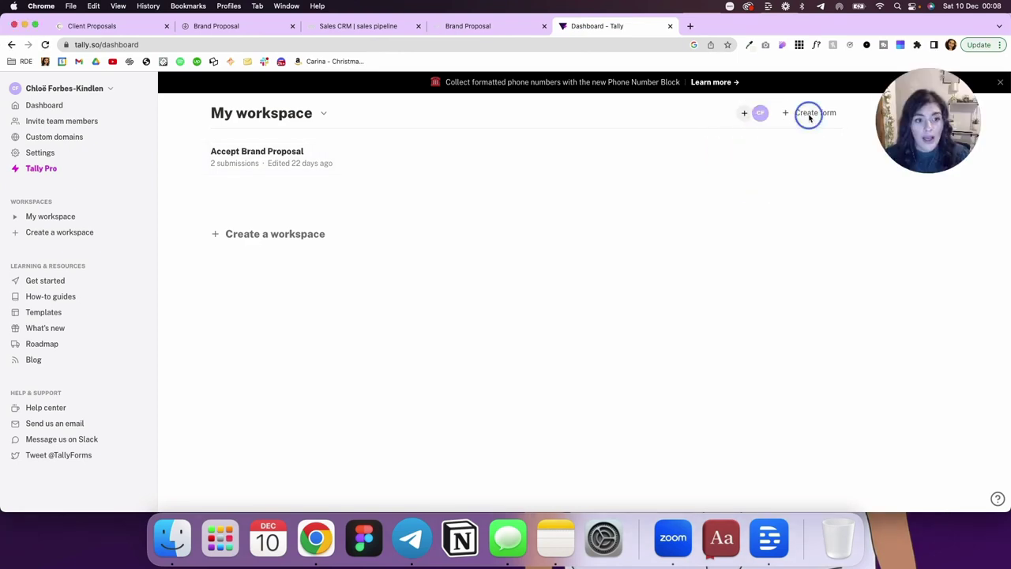
{"action": "type", "text": "Exam"}
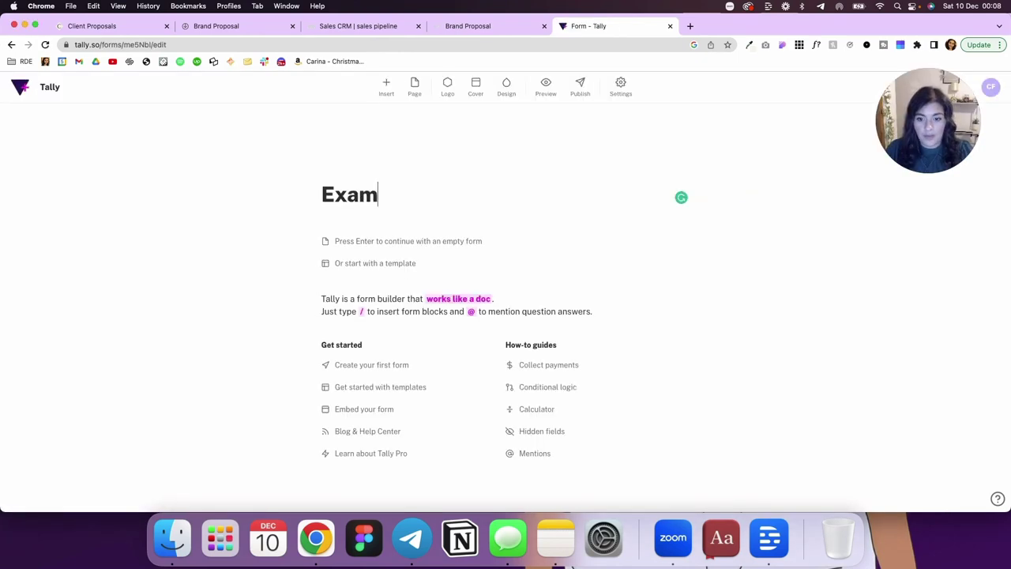
{"action": "type", "text": "ple Proposals"}
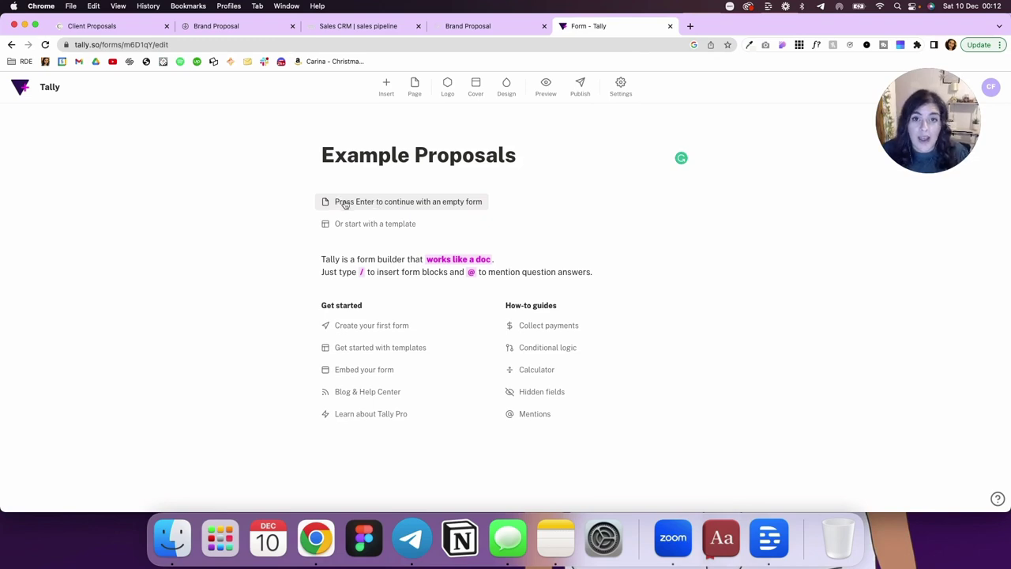
{"action": "left_click", "coordinate": [344, 202]}
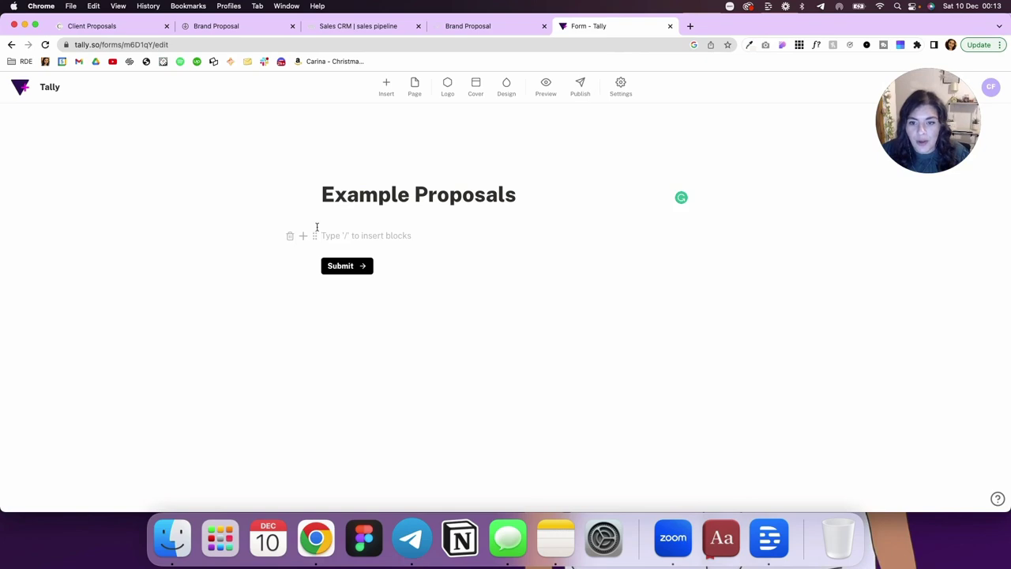
Add a label reading "Date" to the form with a date input block beneath it.
{"action": "left_click", "coordinate": [302, 235]}
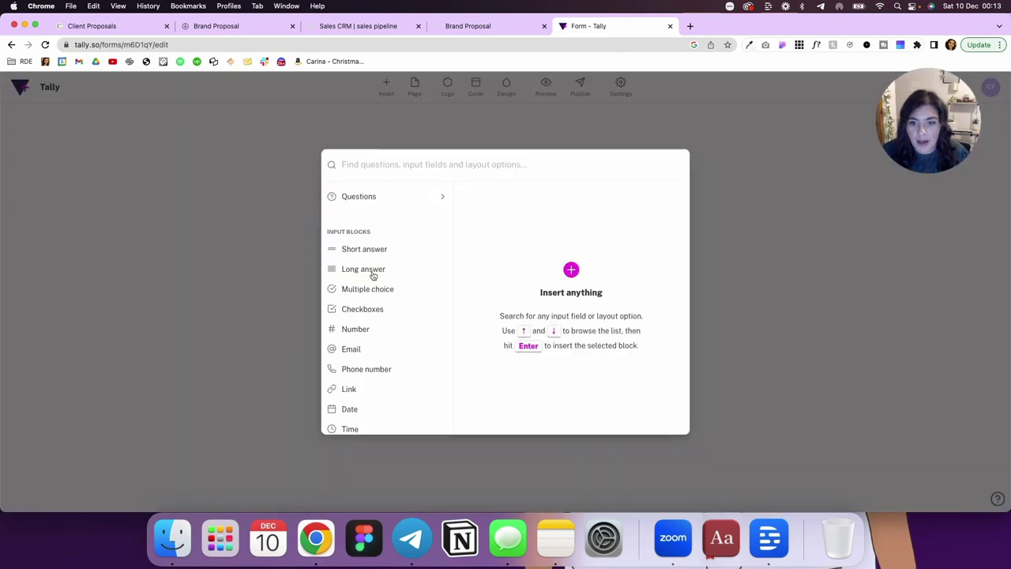
{"action": "type", "text": "label"}
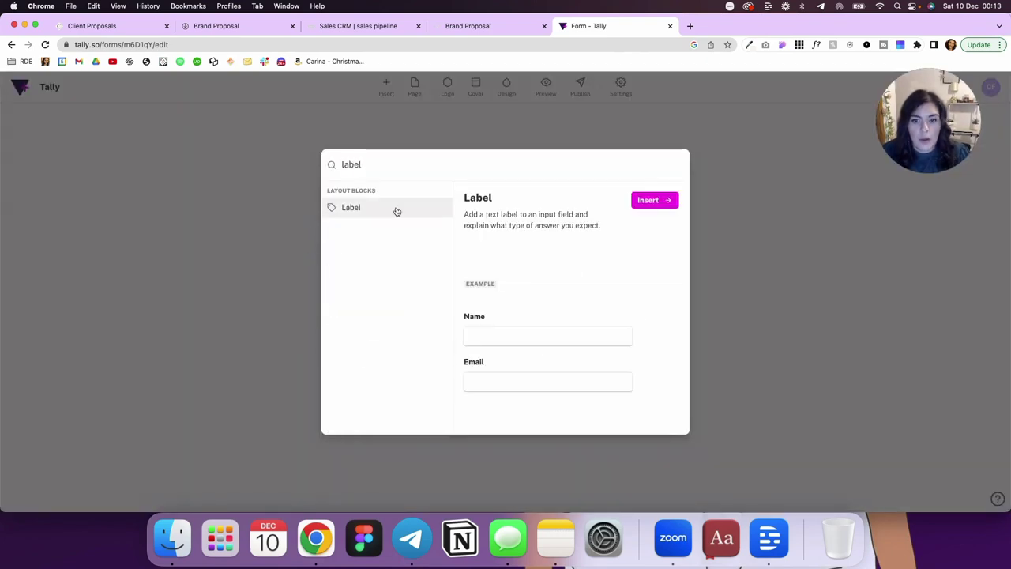
{"action": "left_click", "coordinate": [654, 200]}
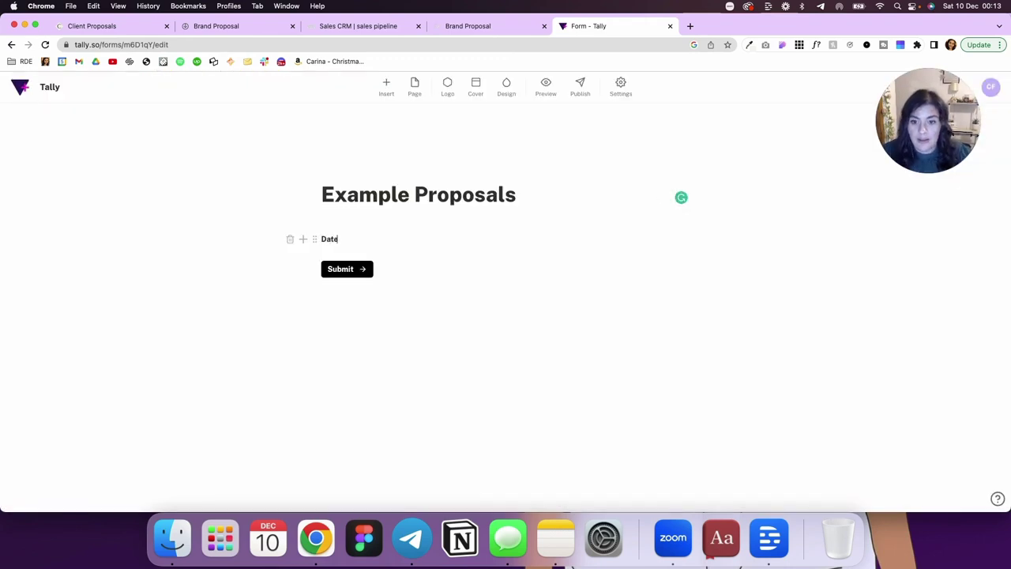
{"action": "key", "text": "Return"}
{"action": "left_click", "coordinate": [301, 257]}
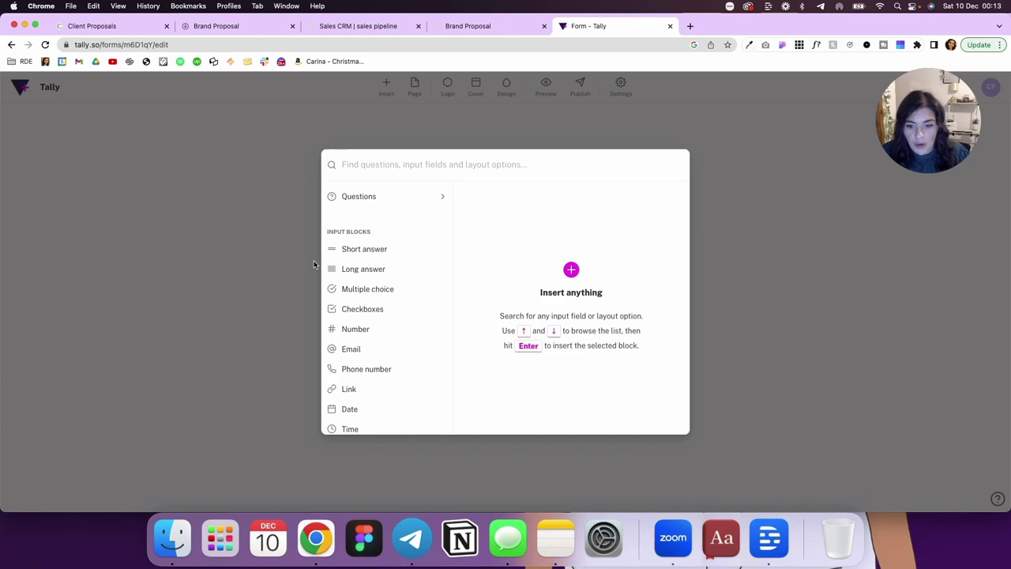
{"action": "left_click", "coordinate": [355, 408]}
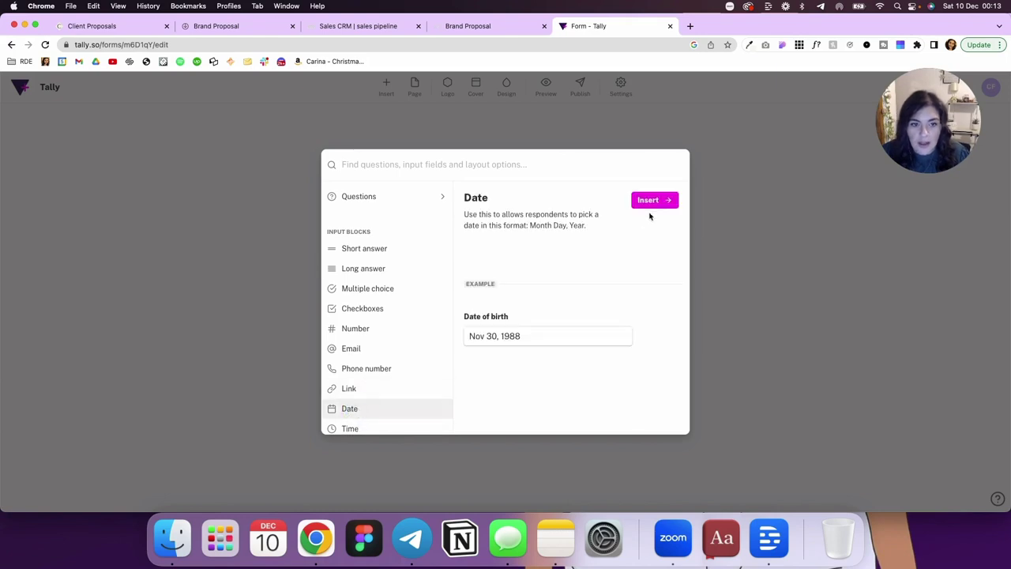
{"action": "left_click", "coordinate": [654, 202]}
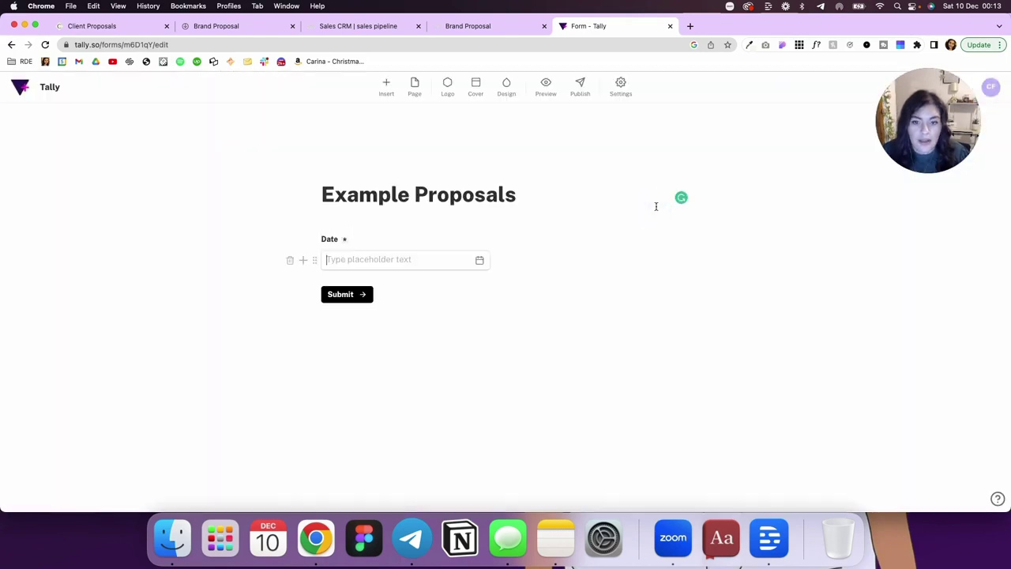
Add a "Business Name" label below the date field with a short answer block using "Business Name" as placeholder text.
{"action": "left_click", "coordinate": [302, 263]}
{"action": "type", "text": "label"}
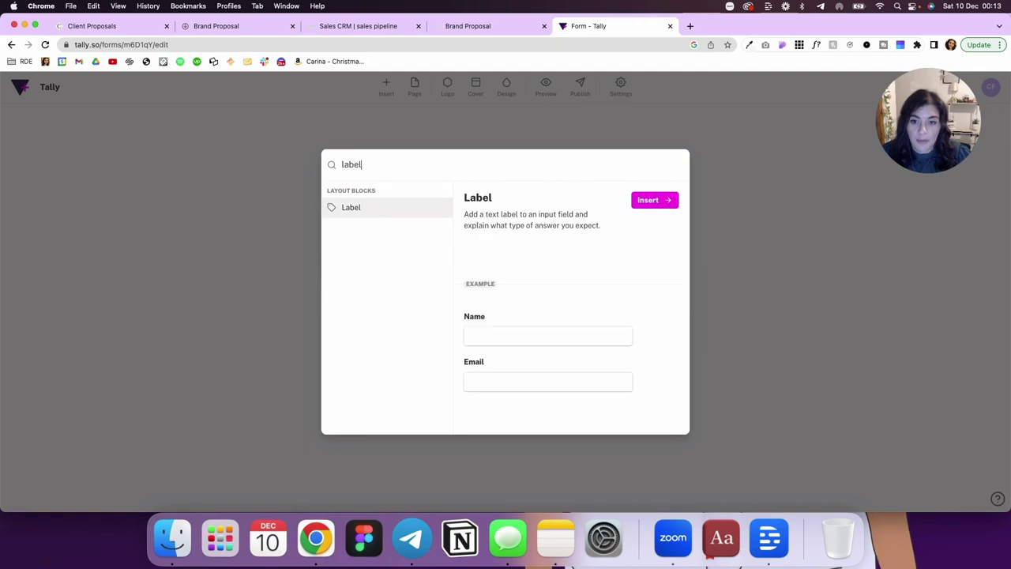
{"action": "key", "text": "Return"}
{"action": "type", "text": "Bsuin"}
{"action": "key", "text": "slash"}
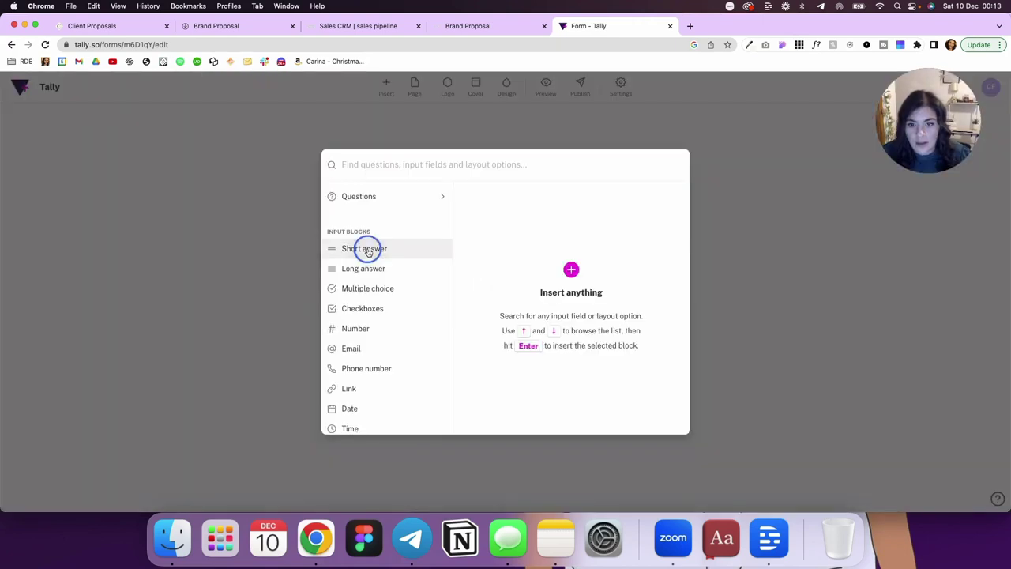
{"action": "left_click", "coordinate": [647, 201]}
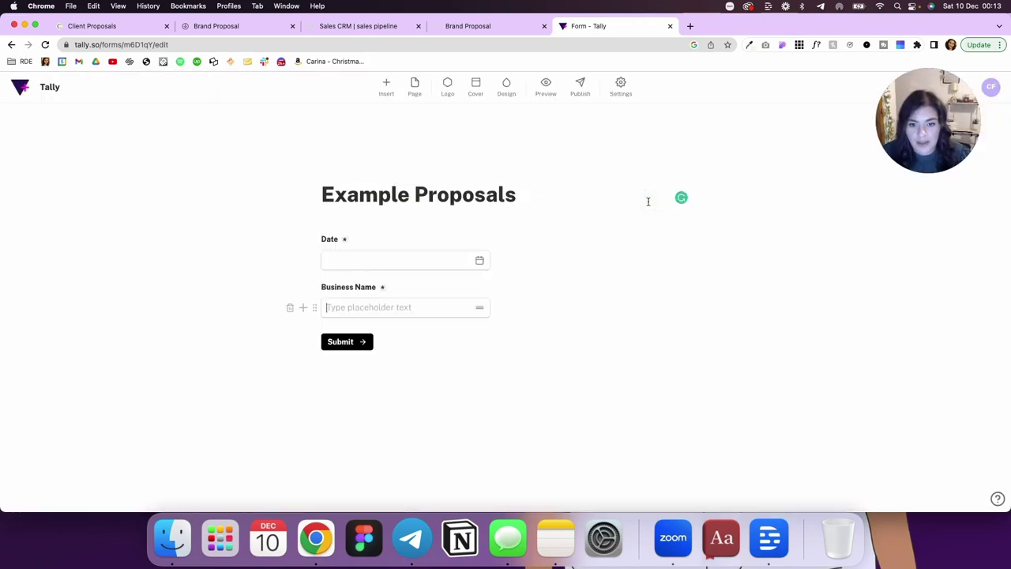
{"action": "type", "text": "Business Name"}
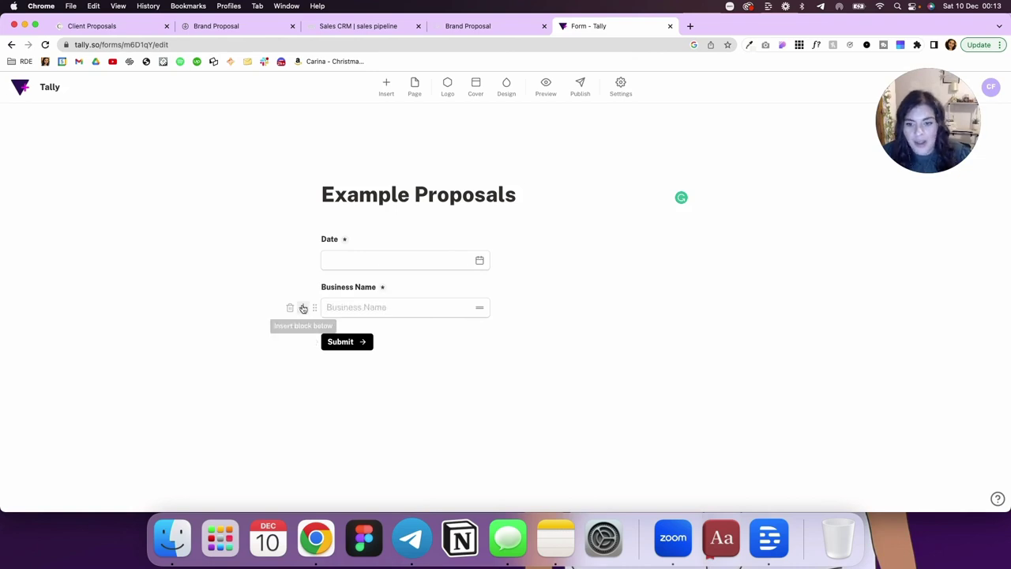
Add a "Payment Plan" label below the business name field with a dropdown block beneath it.
{"action": "left_click", "coordinate": [303, 308]}
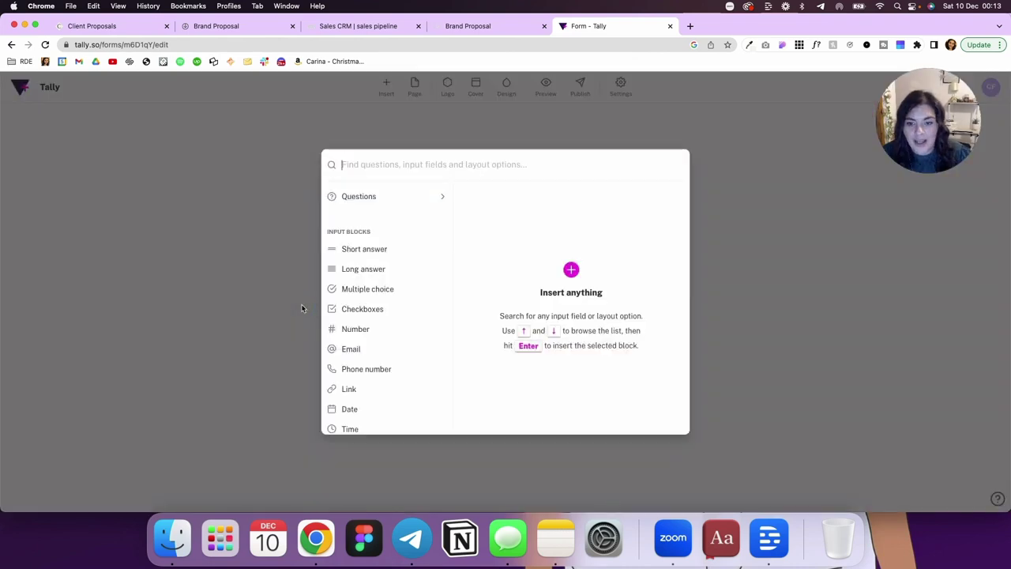
{"action": "type", "text": "label"}
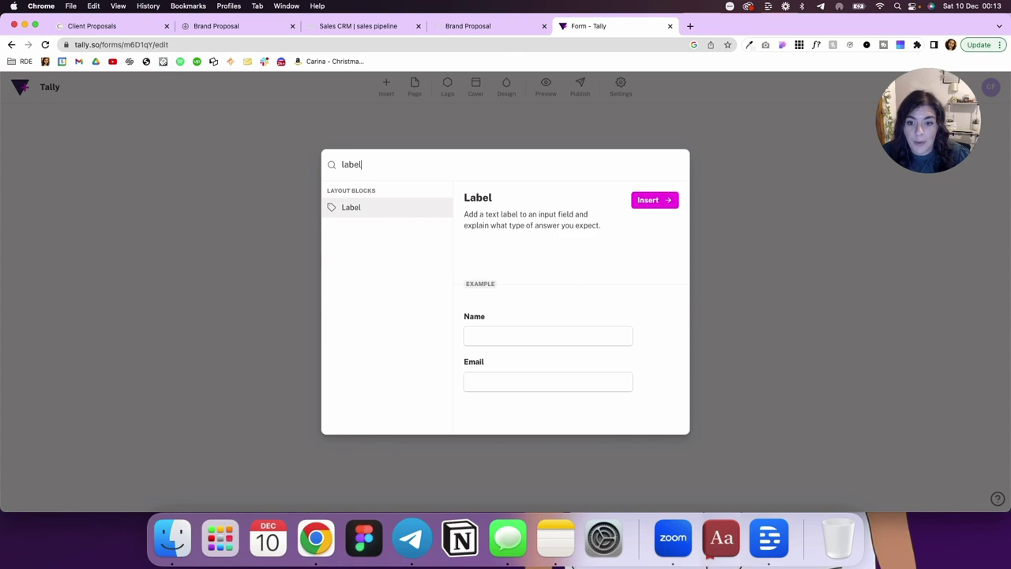
{"action": "key", "text": "Return"}
{"action": "type", "text": "Payment P"}
{"action": "left_click", "coordinate": [303, 334]}
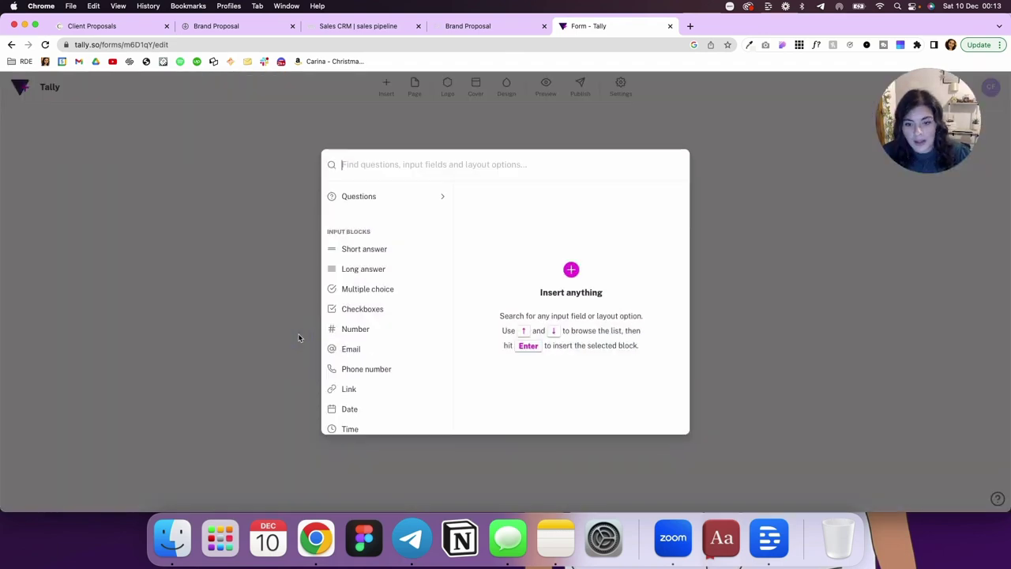
{"action": "scroll", "coordinate": [388, 360], "scroll_direction": "down", "scroll_amount": 3}
{"action": "scroll", "coordinate": [389, 357], "scroll_direction": "down", "scroll_amount": 2}
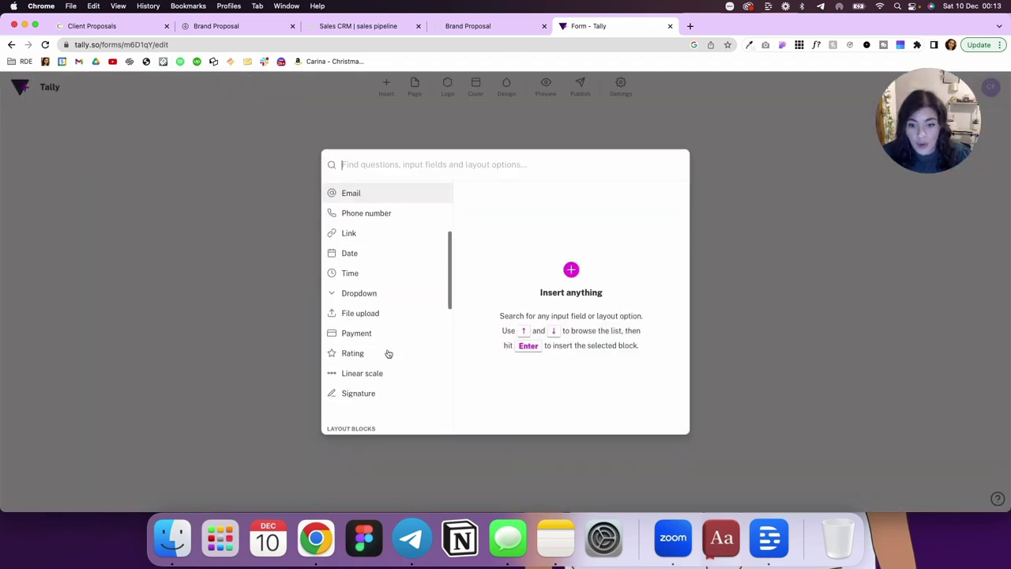
{"action": "mouse_move", "coordinate": [357, 293]}
{"action": "left_click", "coordinate": [655, 200]}
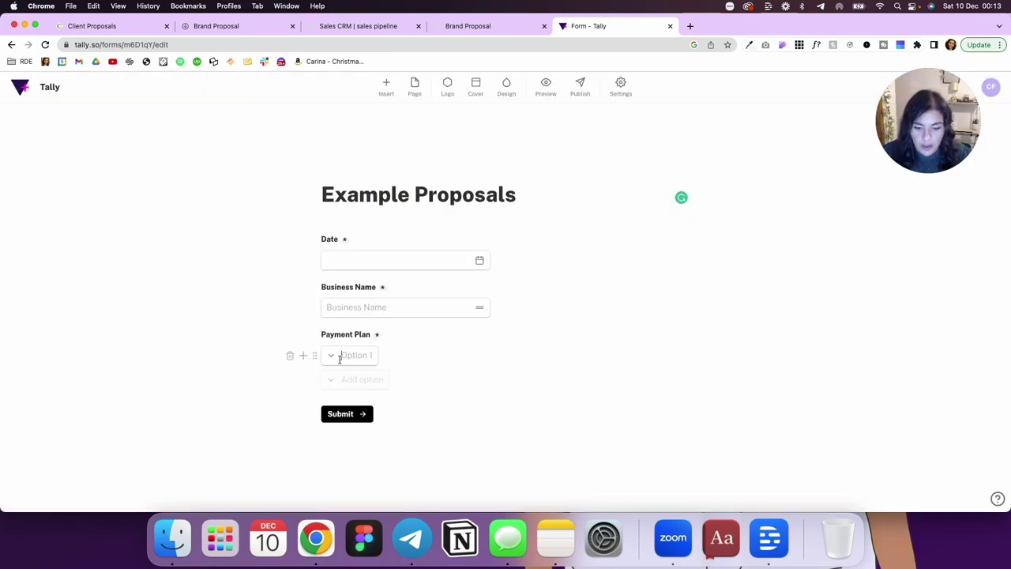
Fill the Payment Plan dropdown with the options "Pay in full", "50/50 Split Payment" and "50/25/25 Payment Plan".
{"action": "type", "text": "Pay in full"}
{"action": "key", "text": "Return"}
{"action": "type", "text": "50"}
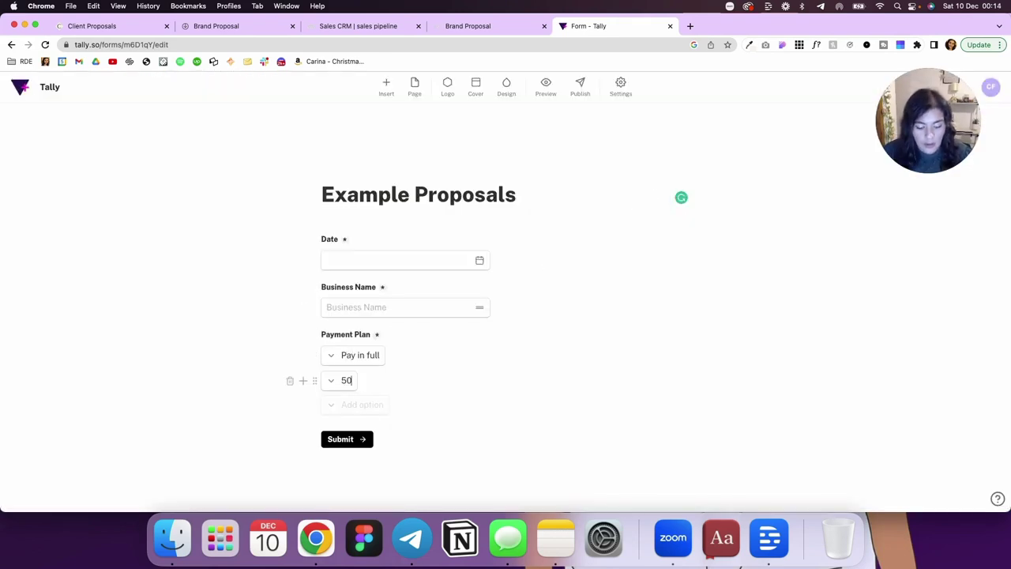
{"action": "type", "text": "/50 Sp"}
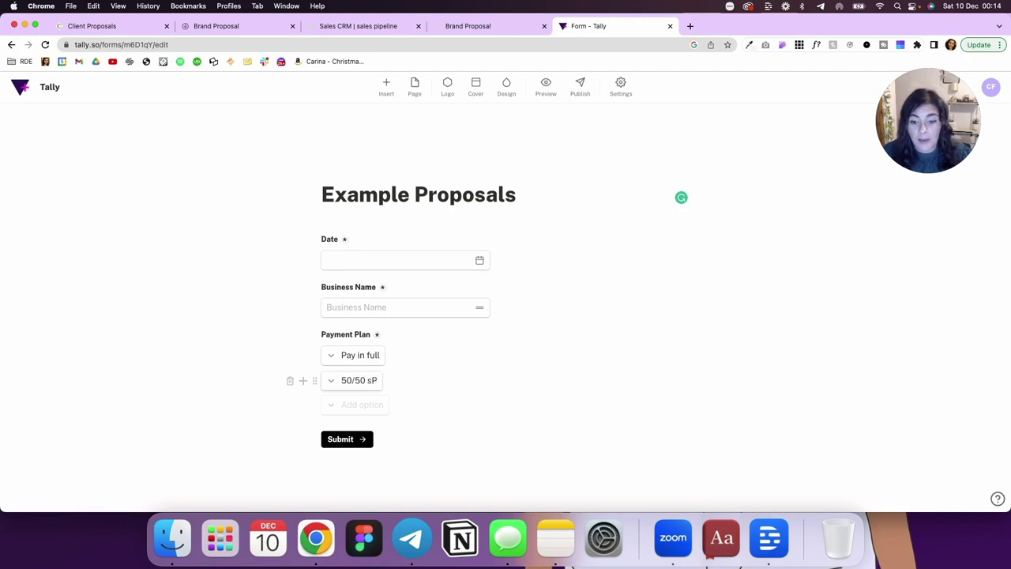
{"action": "type", "text": "lit Payment"}
{"action": "key", "text": "Return"}
{"action": "type", "text": "50"}
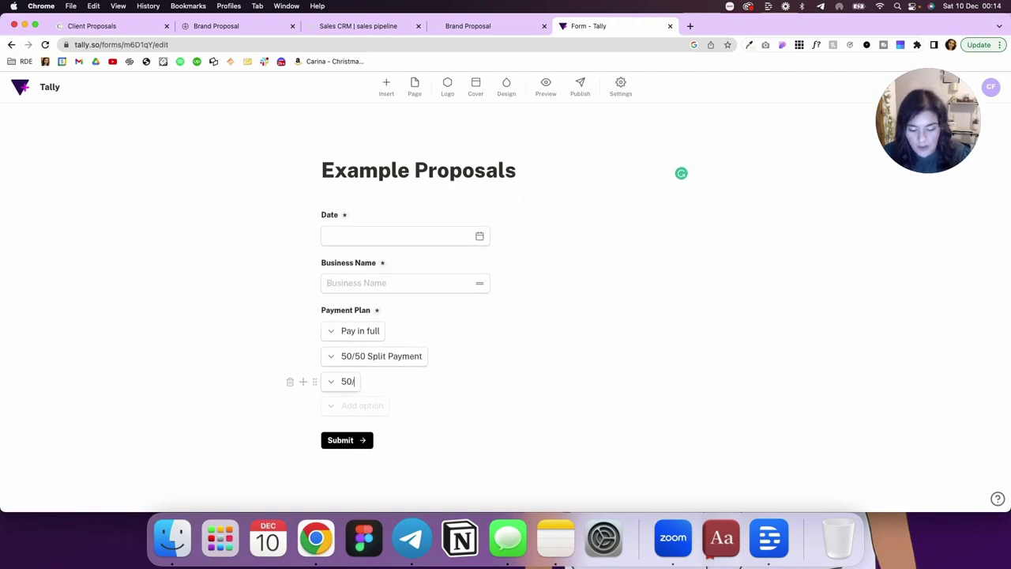
{"action": "type", "text": "/25/25 Payment Pl"}
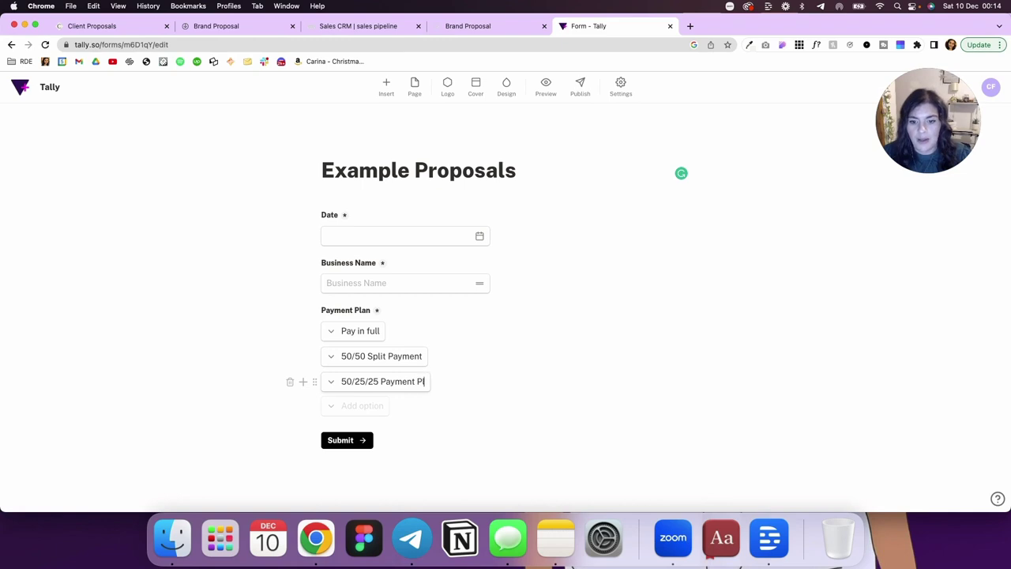
Add "Proposal Acceptance" and "Agreement" labels below the payment plan options, each with a checkbox block beneath it.
{"action": "left_click", "coordinate": [302, 381]}
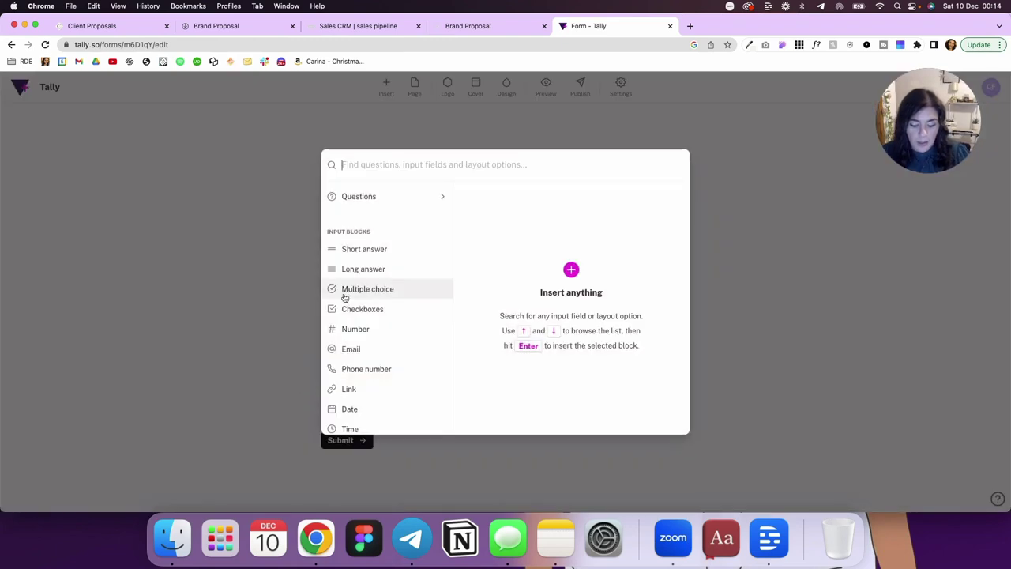
{"action": "left_click", "coordinate": [359, 196]}
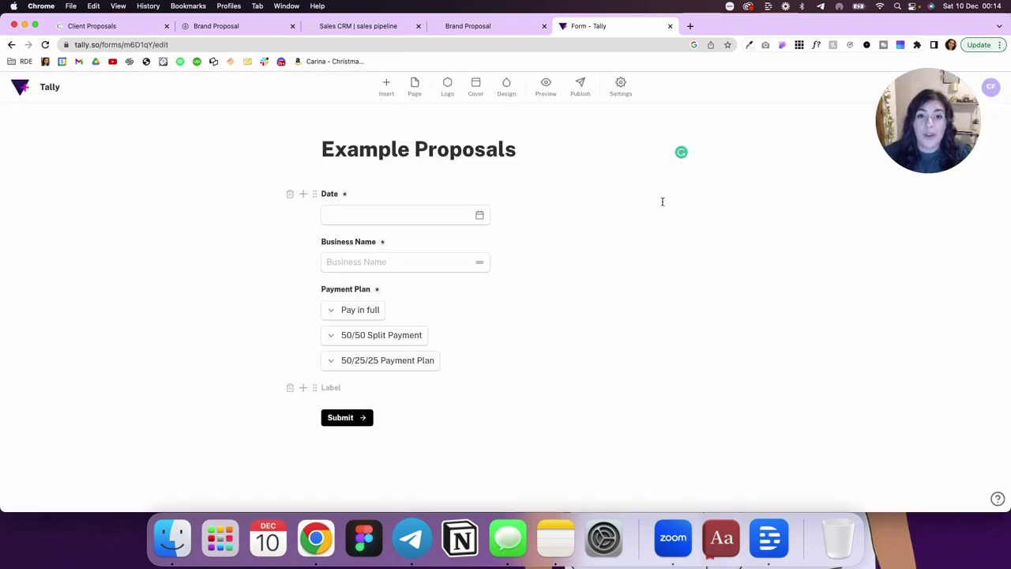
{"action": "type", "text": "/label"}
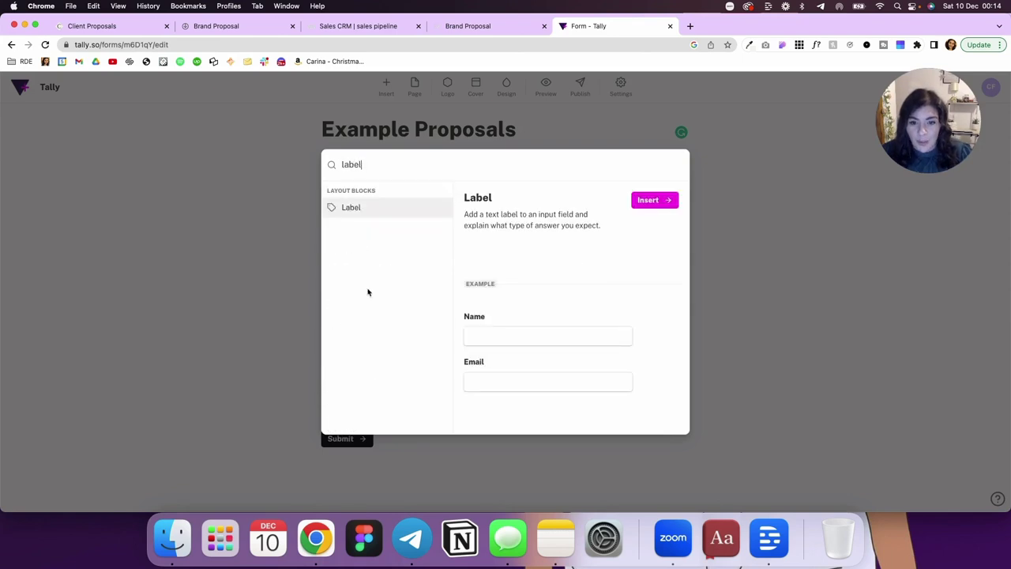
{"action": "key", "text": "Return"}
{"action": "type", "text": "Ag"}
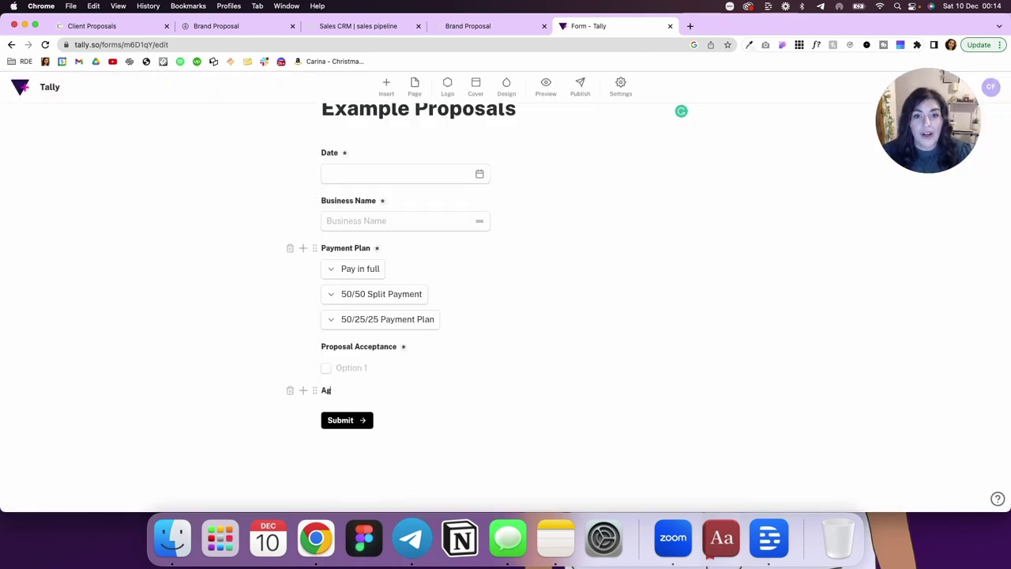
{"action": "type", "text": "re"}
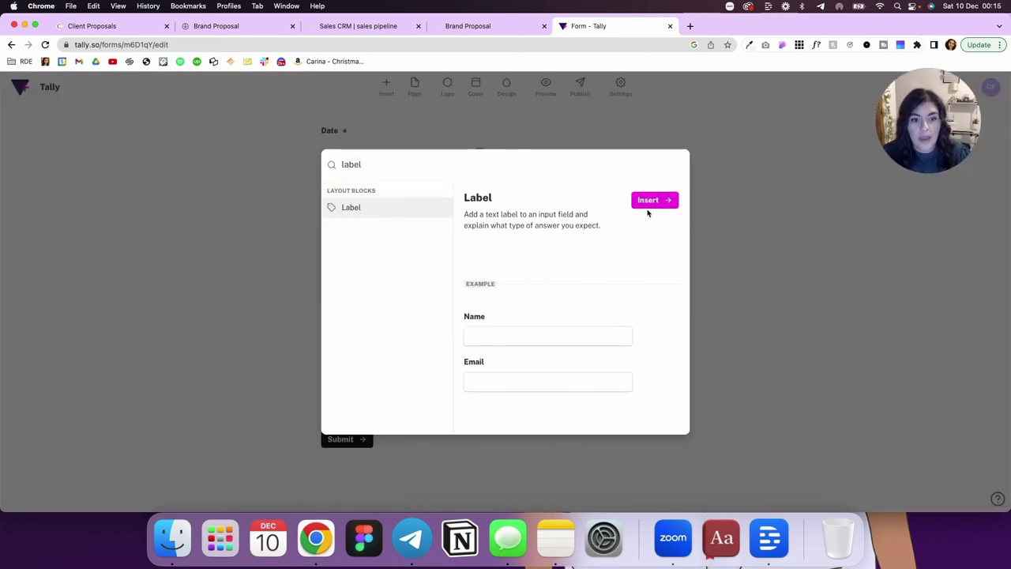
Add a "Signature" label below the Agreement checkbox with a signature block beneath it.
{"action": "left_click", "coordinate": [653, 200]}
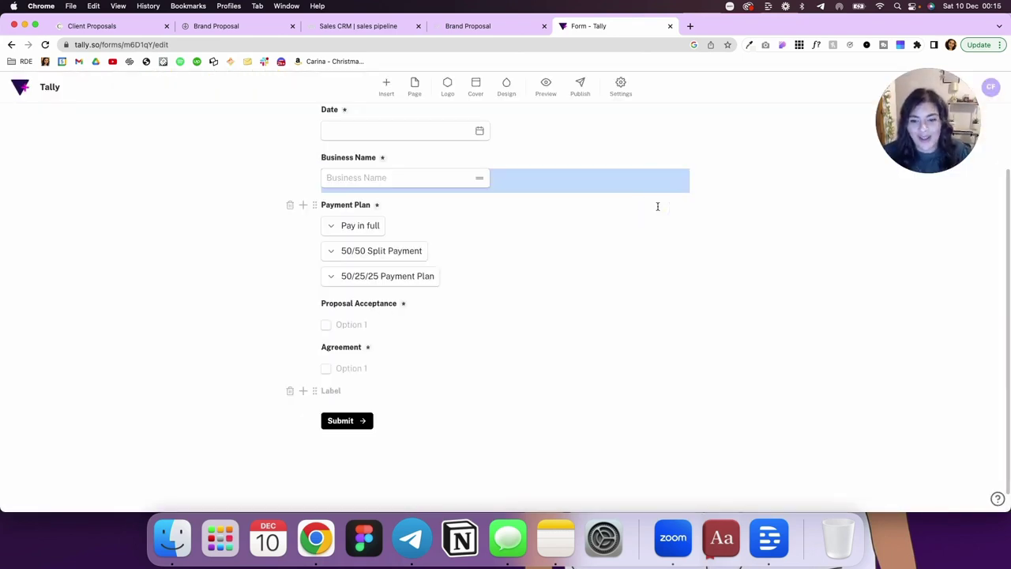
{"action": "type", "text": "Signature"}
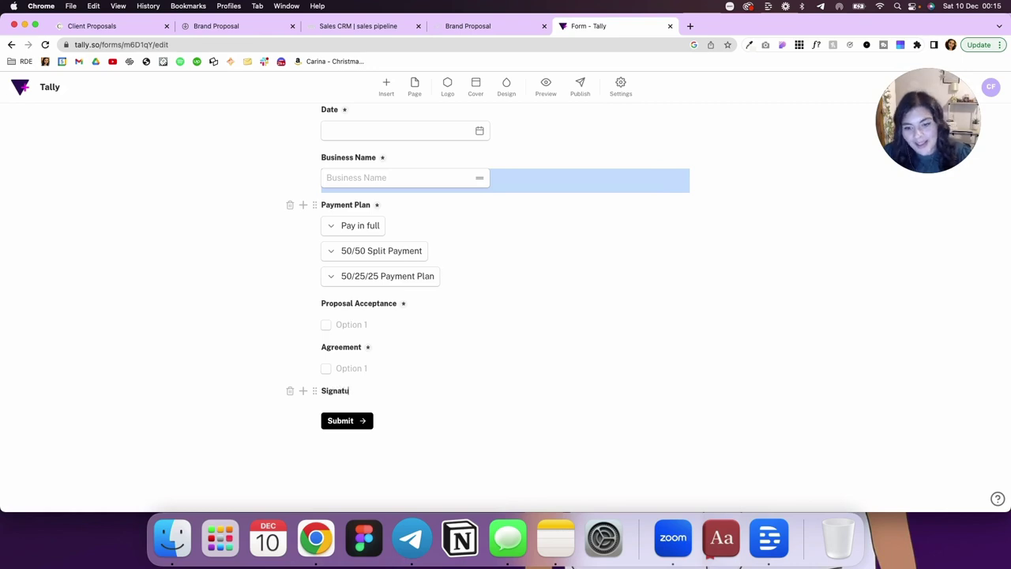
{"action": "left_click", "coordinate": [303, 392]}
{"action": "scroll", "coordinate": [402, 364], "scroll_direction": "down", "scroll_amount": 4}
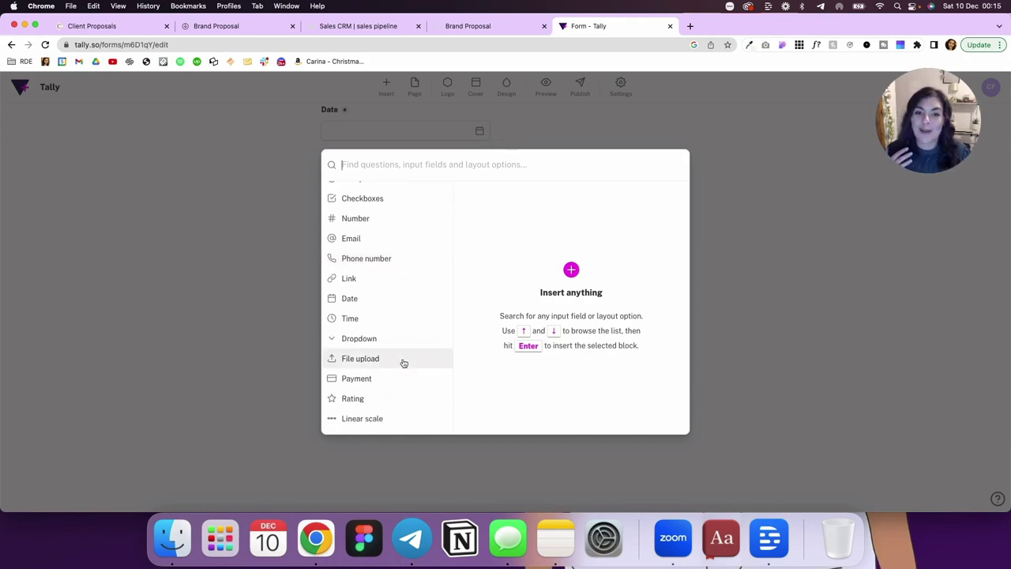
{"action": "scroll", "coordinate": [402, 363], "scroll_direction": "down", "scroll_amount": 7}
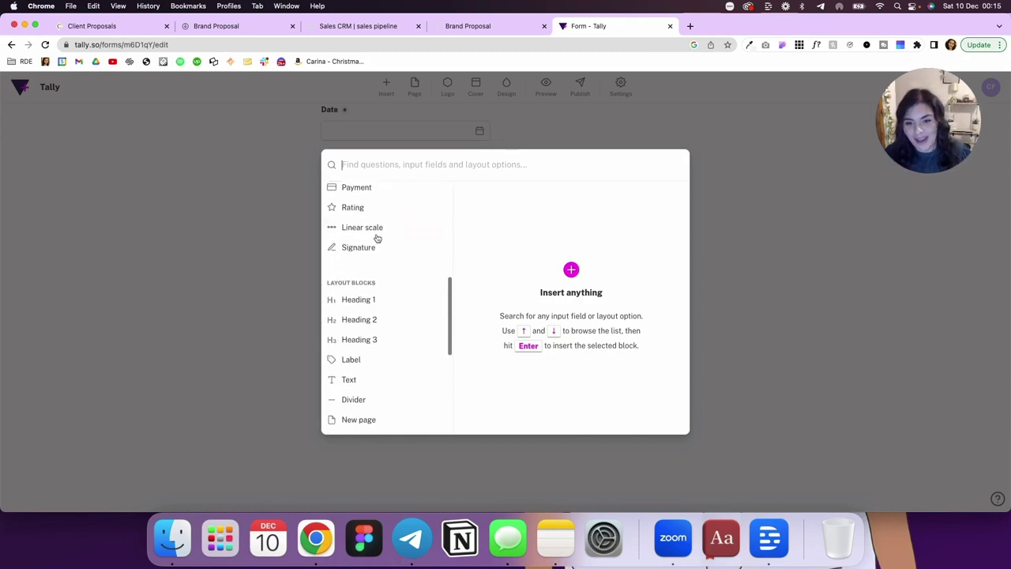
{"action": "left_click", "coordinate": [375, 250]}
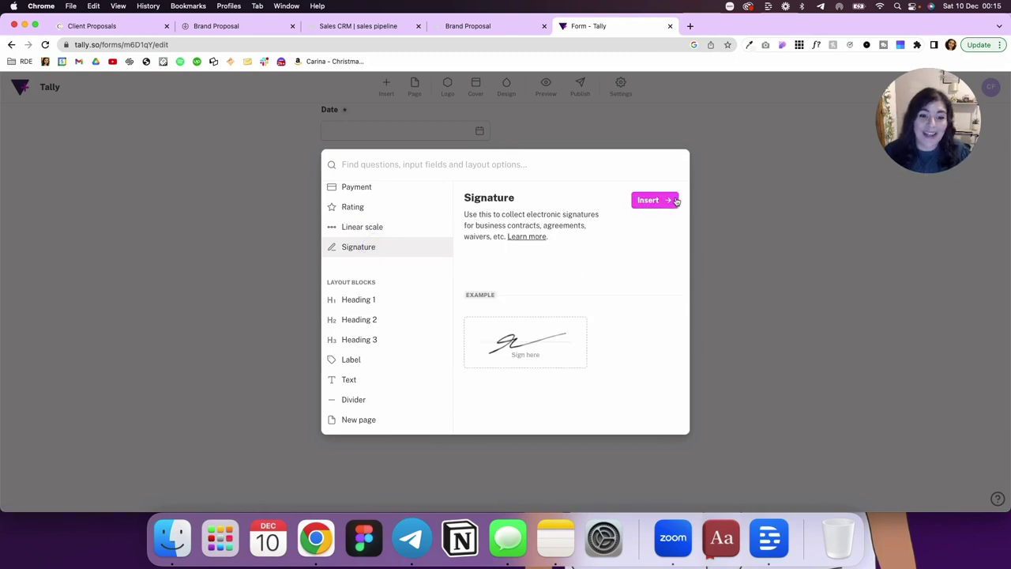
{"action": "left_click", "coordinate": [666, 202]}
{"action": "scroll", "coordinate": [532, 377], "scroll_direction": "down", "scroll_amount": 3}
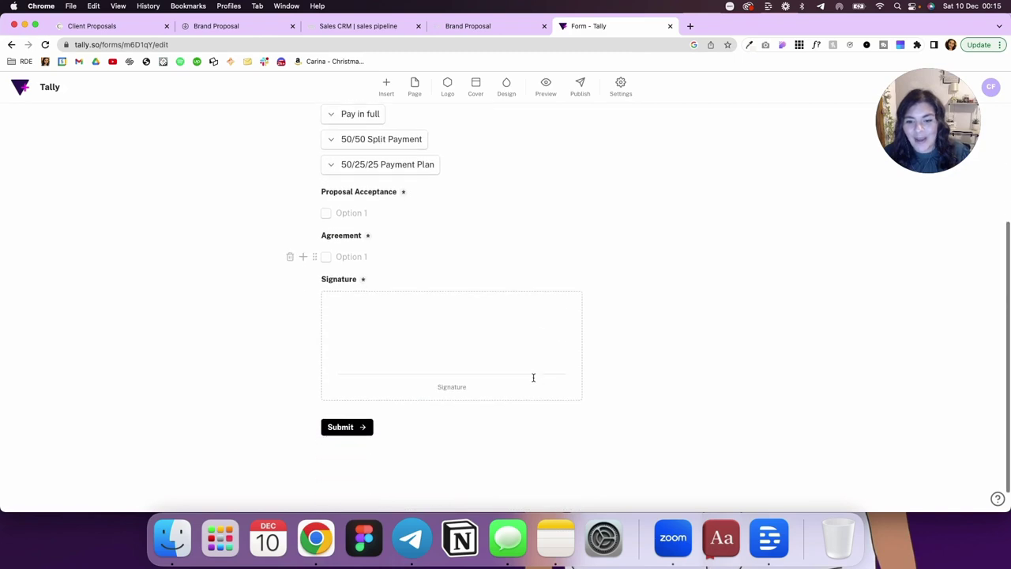
Check the finished form from the title to the signature and publish it.
{"action": "scroll", "coordinate": [533, 382], "scroll_direction": "up", "scroll_amount": 5}
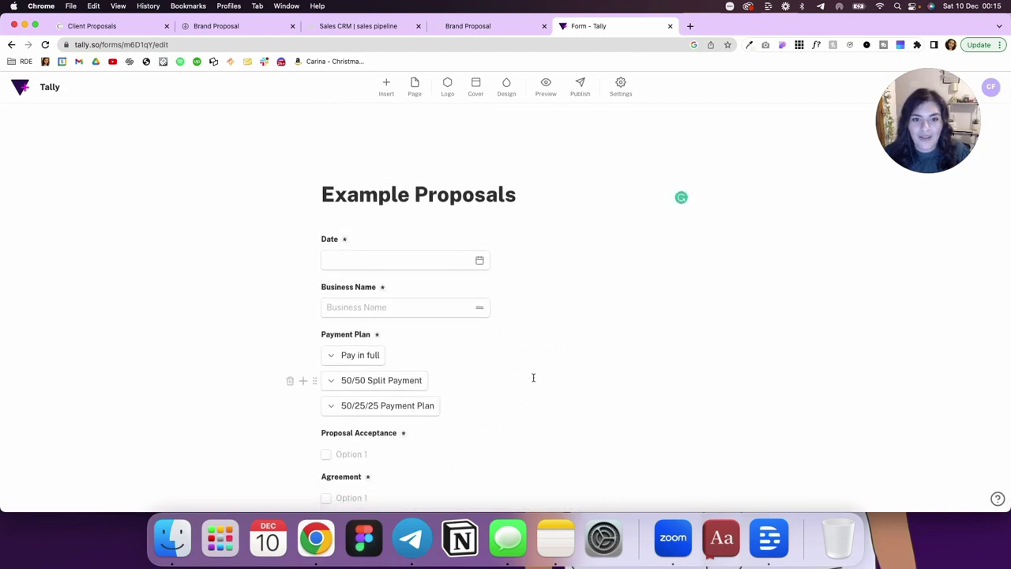
{"action": "scroll", "coordinate": [532, 377], "scroll_direction": "down", "scroll_amount": 2}
{"action": "scroll", "coordinate": [532, 377], "scroll_direction": "up", "scroll_amount": 3}
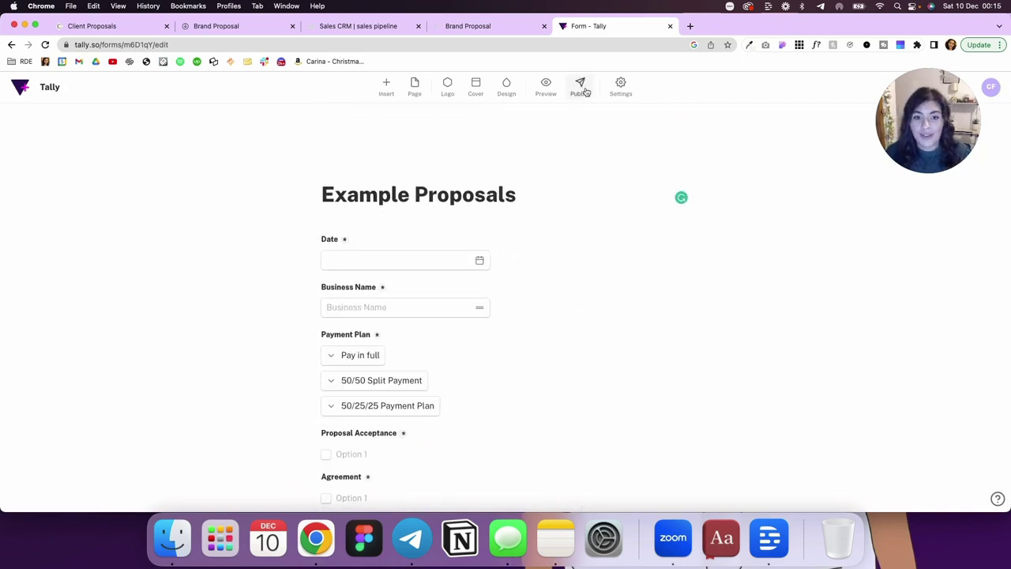
{"action": "left_click", "coordinate": [582, 87]}
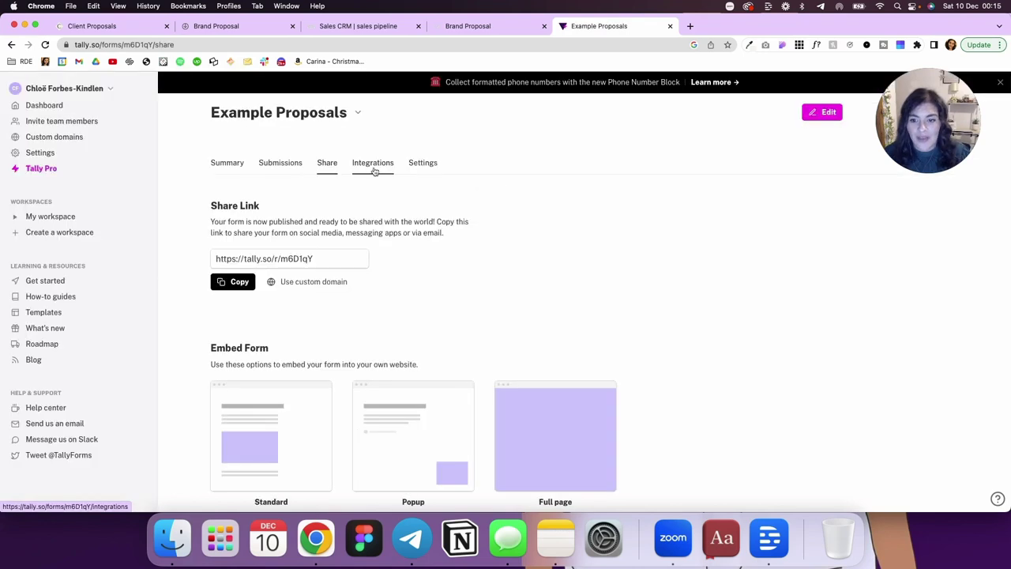
Start the form's Notion integration and select the Client Proposals database for syncing submissions.
{"action": "left_click", "coordinate": [362, 170]}
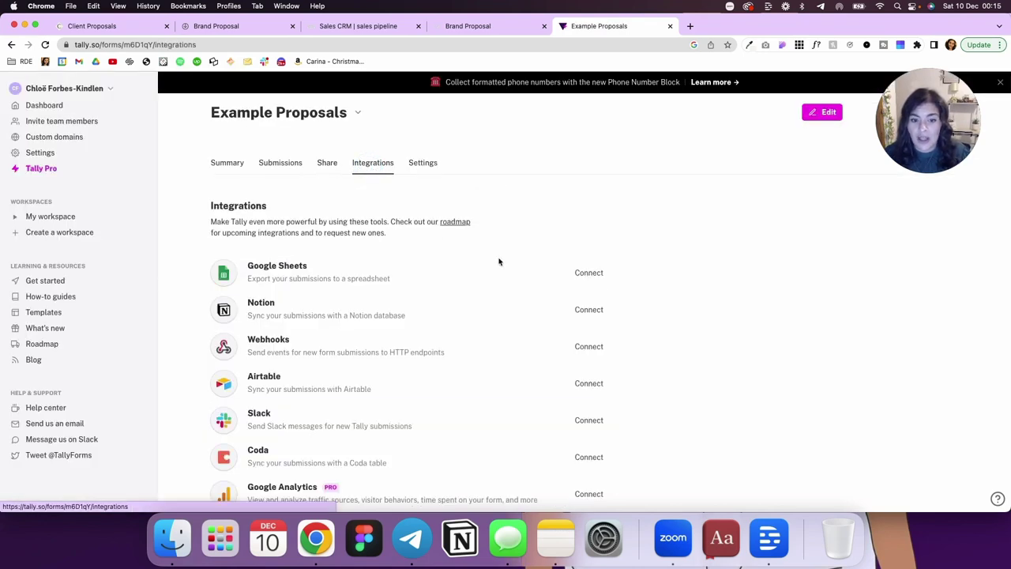
{"action": "left_click", "coordinate": [589, 309]}
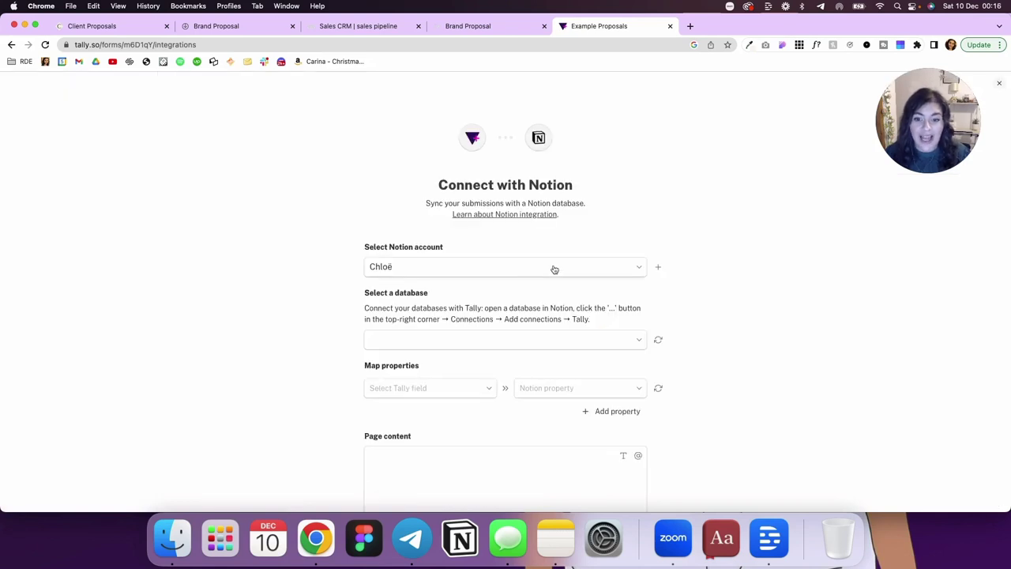
{"action": "left_click", "coordinate": [641, 342]}
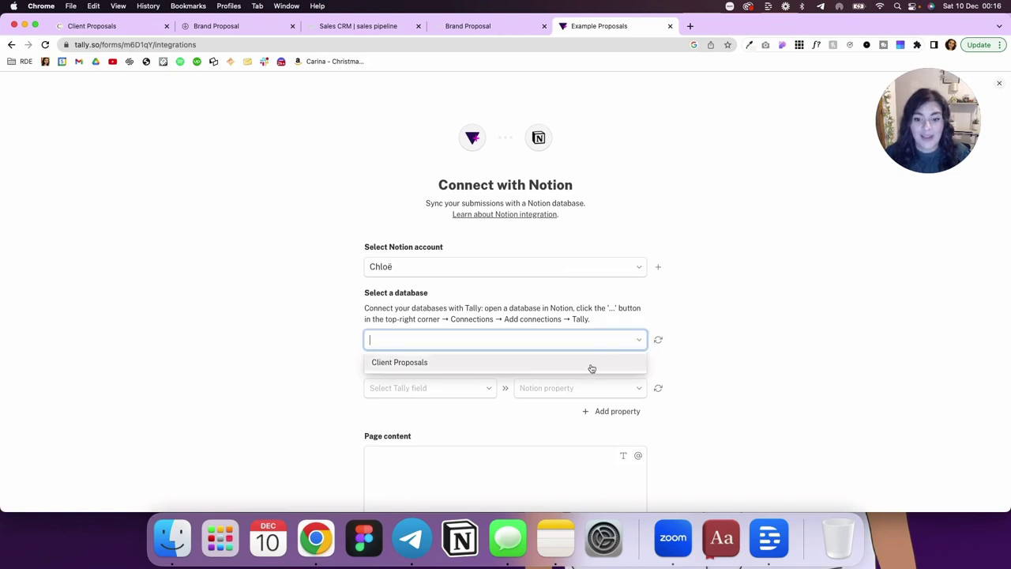
{"action": "left_click", "coordinate": [591, 365]}
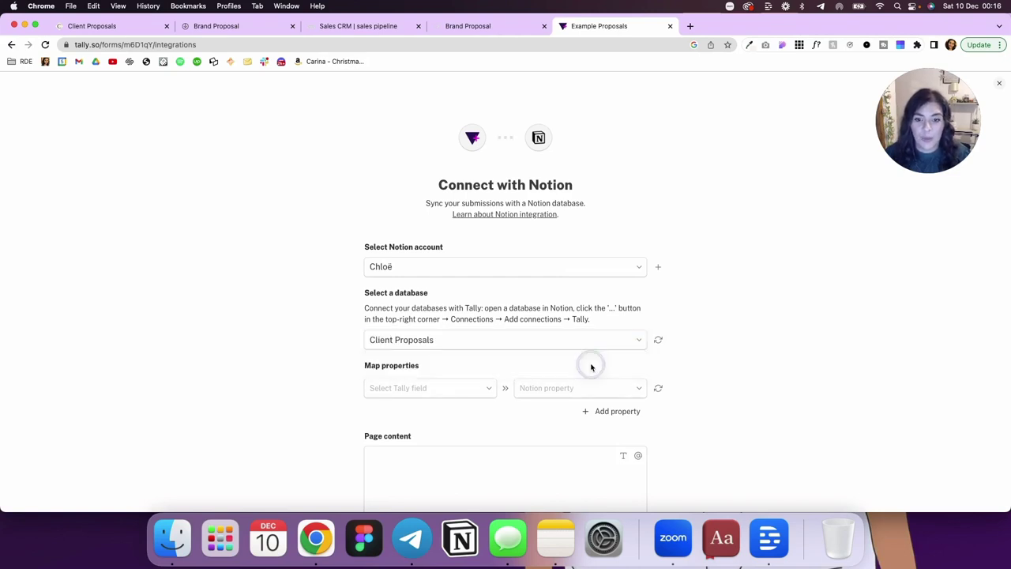
Map the form's Date field to the Notion Date property and Business Name to the Business Name property.
{"action": "left_click", "coordinate": [473, 392]}
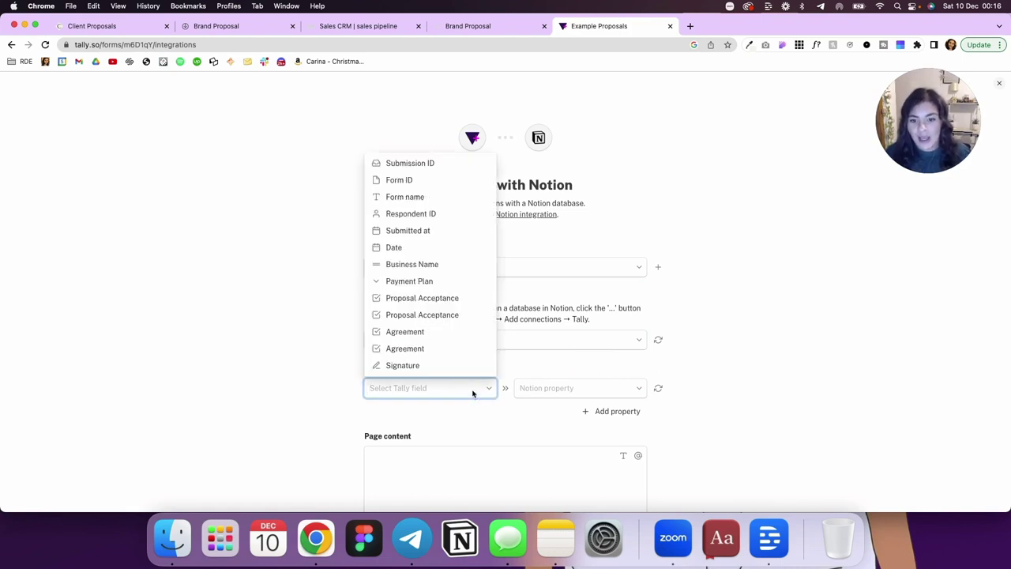
{"action": "left_click", "coordinate": [447, 246]}
{"action": "left_click", "coordinate": [601, 393]}
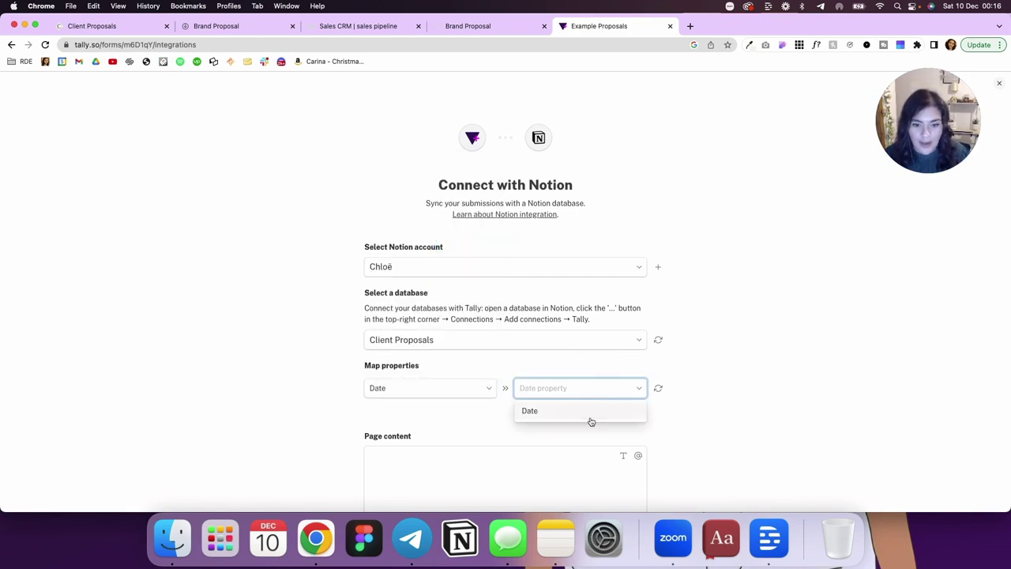
{"action": "left_click", "coordinate": [590, 420]}
{"action": "left_click", "coordinate": [625, 412]}
{"action": "left_click", "coordinate": [440, 411]}
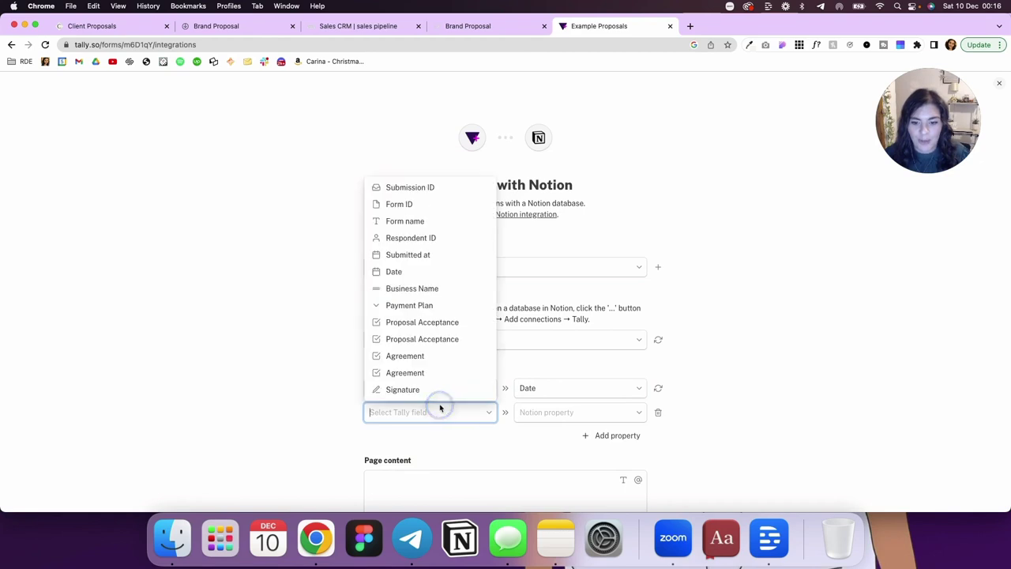
{"action": "left_click", "coordinate": [432, 288]}
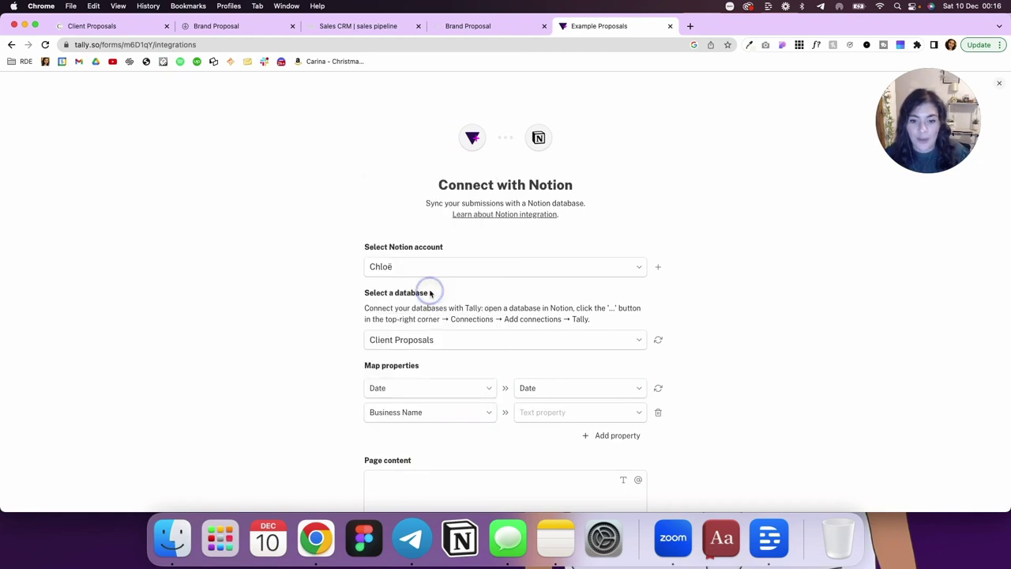
{"action": "left_click", "coordinate": [593, 413]}
{"action": "left_click", "coordinate": [587, 433]}
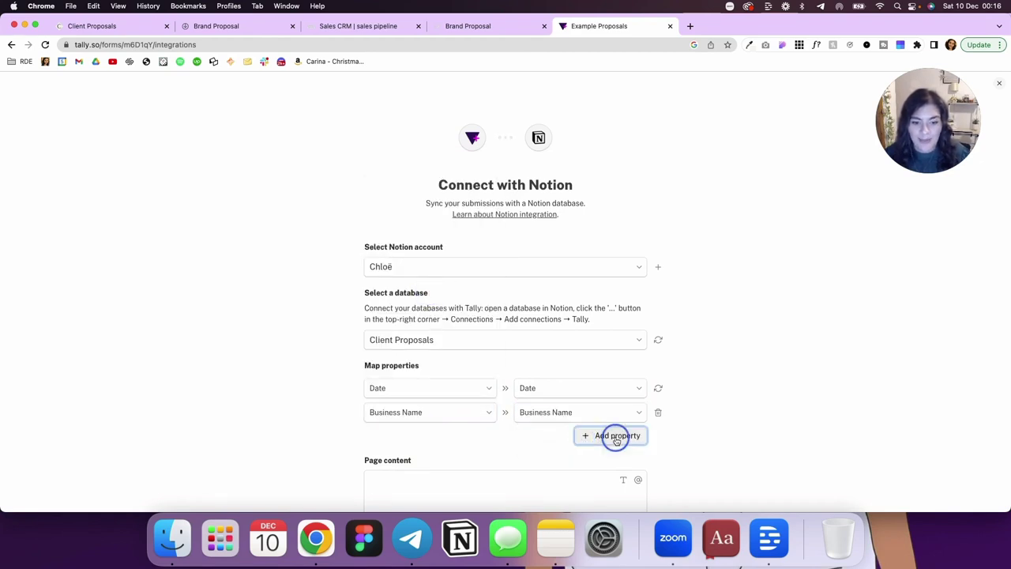
Add a property mapping from the form's Payment Plan field to the Notion Payment Plan property.
{"action": "left_click", "coordinate": [614, 435]}
{"action": "left_click", "coordinate": [430, 439]}
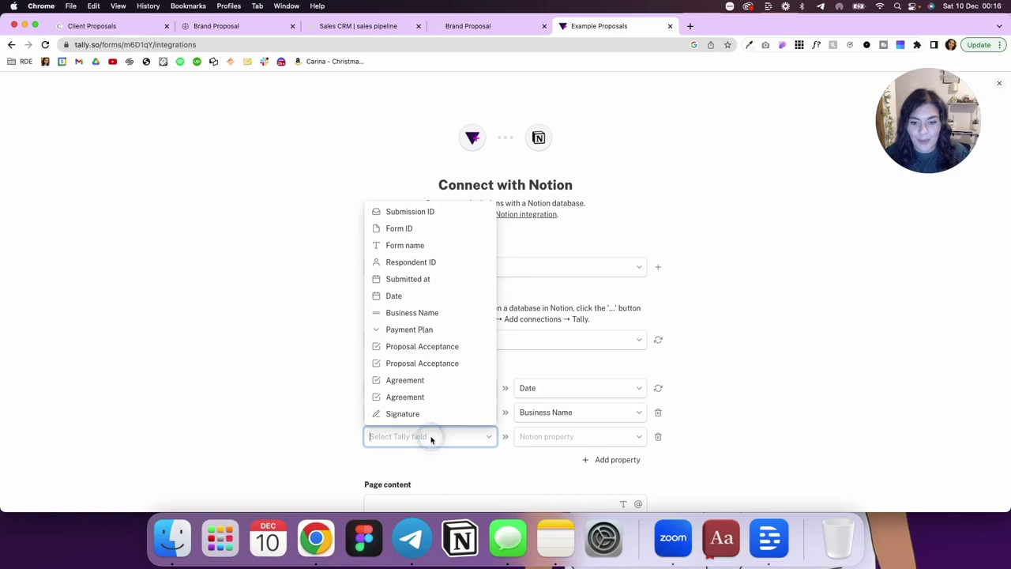
{"action": "left_click", "coordinate": [426, 329]}
{"action": "left_click", "coordinate": [569, 436]}
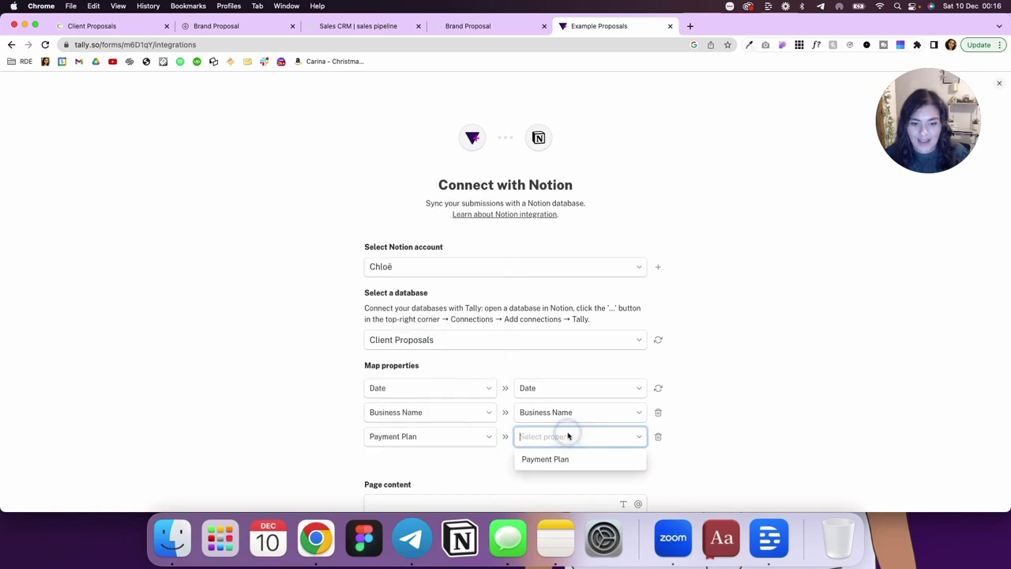
{"action": "left_click", "coordinate": [562, 462]}
Add a mapping from the single-checkbox entry of the form's Proposal Acceptance field to the Notion Proposal Acceptance checkbox property.
{"action": "left_click", "coordinate": [608, 459]}
{"action": "left_click", "coordinate": [461, 468]}
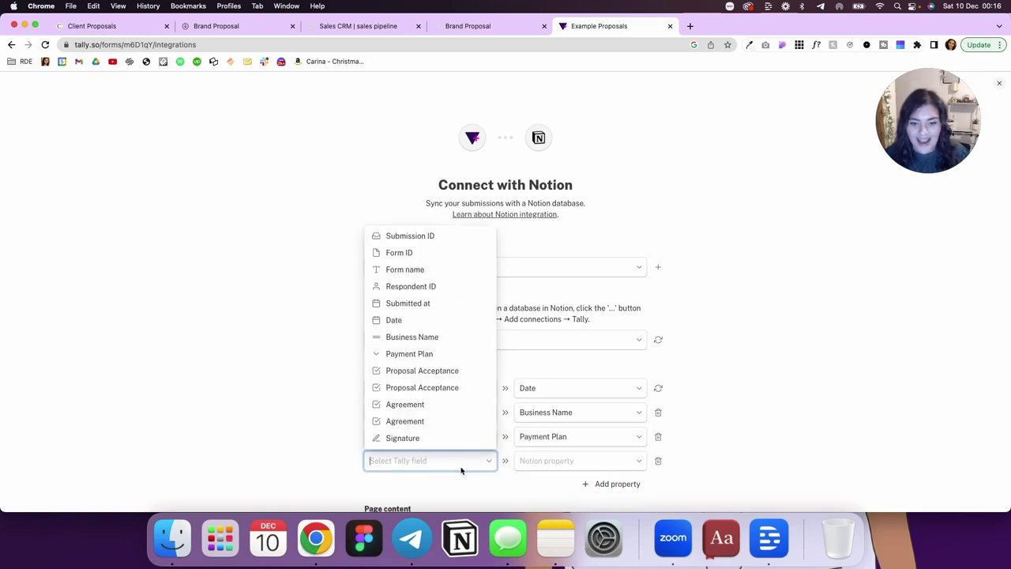
{"action": "left_click", "coordinate": [445, 370]}
{"action": "left_click", "coordinate": [577, 466]}
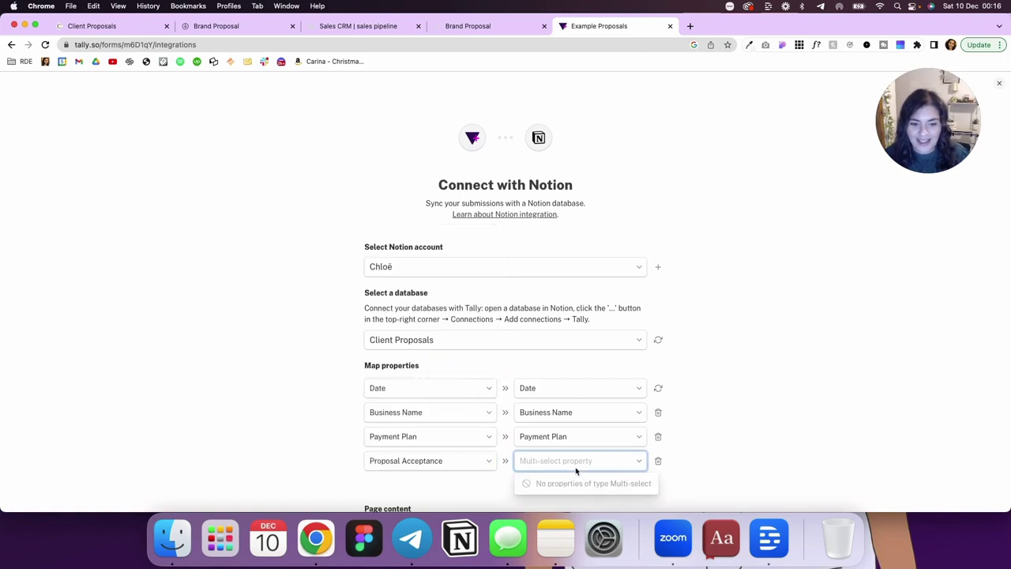
{"action": "left_click", "coordinate": [437, 461]}
{"action": "left_click", "coordinate": [577, 460]}
{"action": "left_click", "coordinate": [594, 499]}
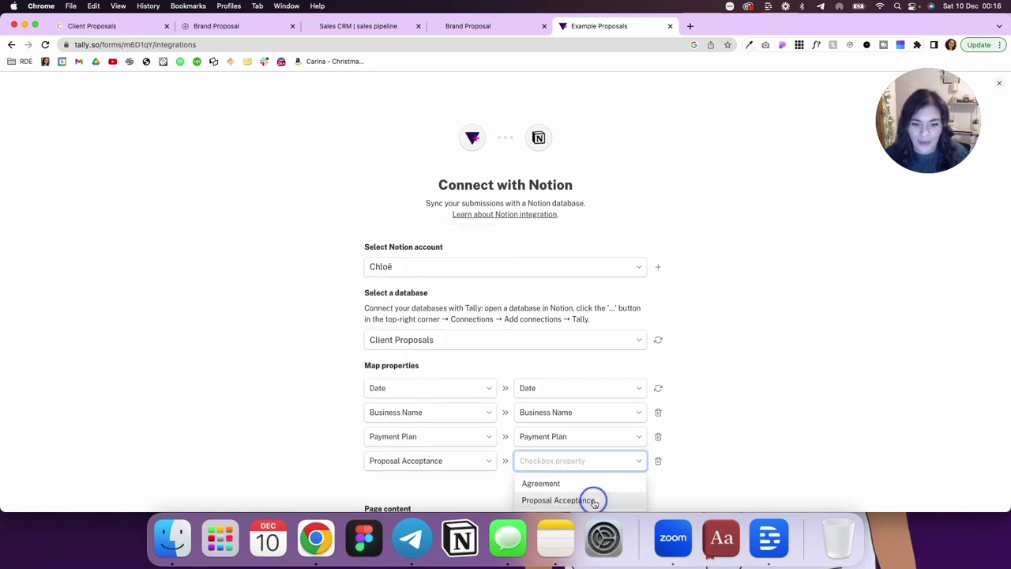
Add a mapping from the single-checkbox entry of the form's Agreement field to the Notion Agreement checkbox property.
{"action": "left_click", "coordinate": [598, 482]}
{"action": "scroll", "coordinate": [513, 416], "scroll_direction": "down", "scroll_amount": 2}
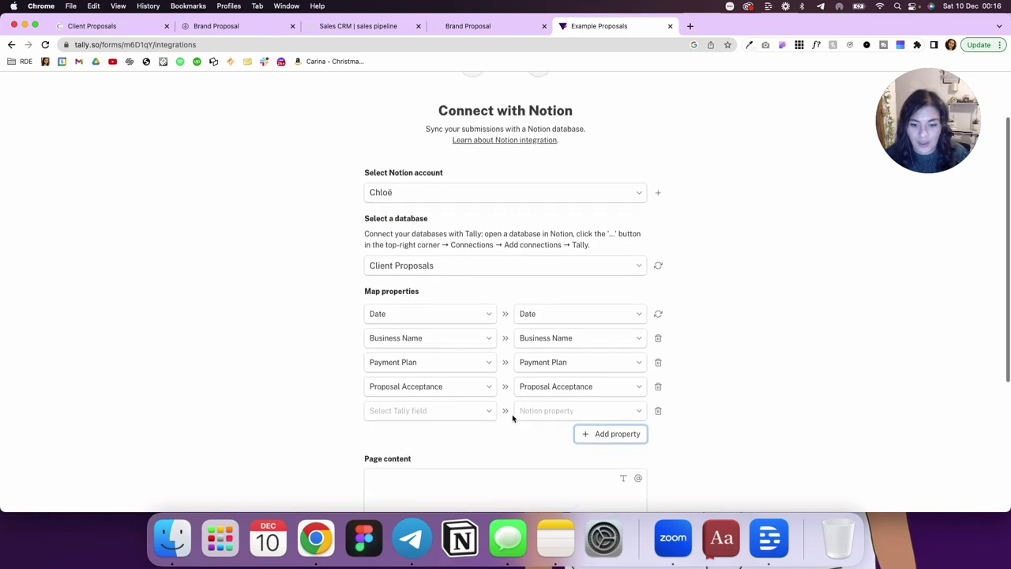
{"action": "left_click", "coordinate": [483, 414]}
{"action": "left_click", "coordinate": [451, 370]}
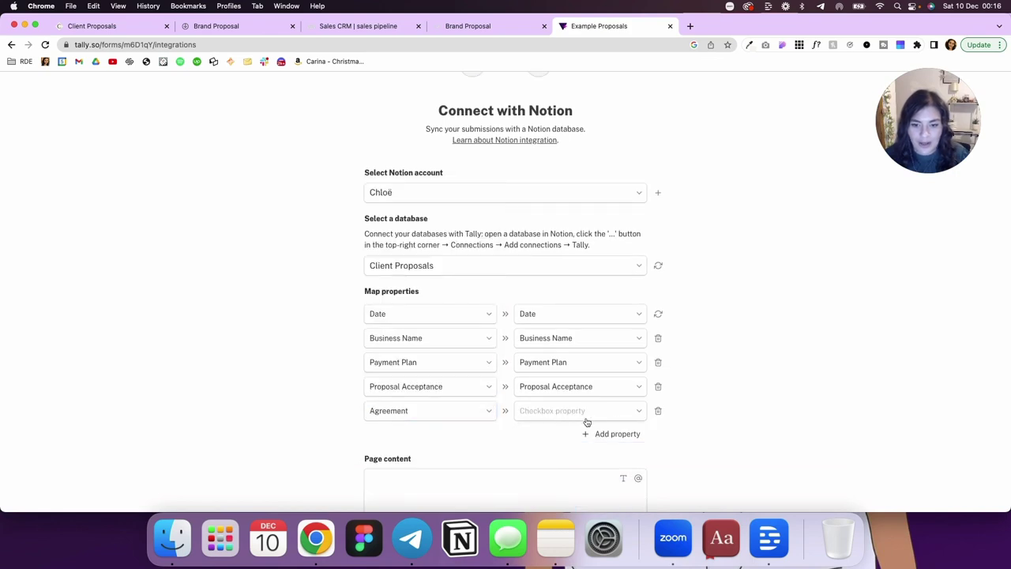
{"action": "left_click", "coordinate": [599, 416]}
{"action": "left_click", "coordinate": [580, 432]}
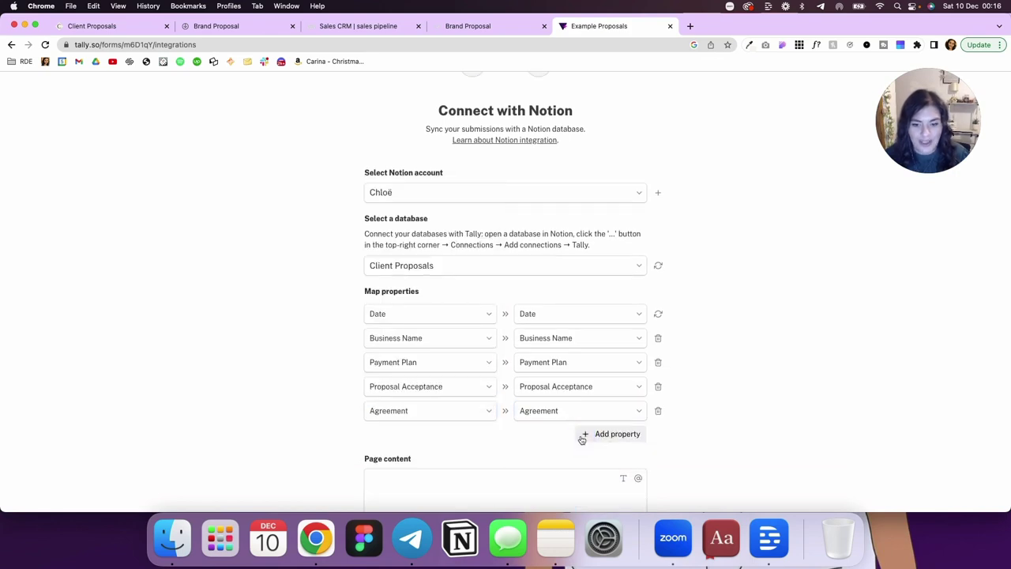
Save the form's Notion integration with its property mappings and view the Client Proposals database.
{"action": "scroll", "coordinate": [508, 467], "scroll_direction": "down", "scroll_amount": 4}
{"action": "left_click", "coordinate": [506, 465]}
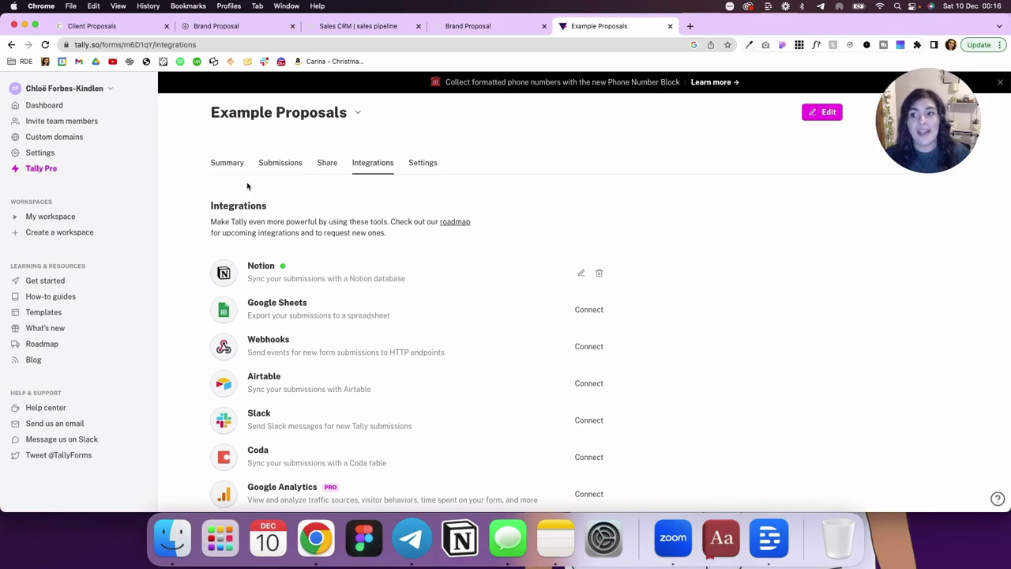
{"action": "left_click", "coordinate": [124, 26]}
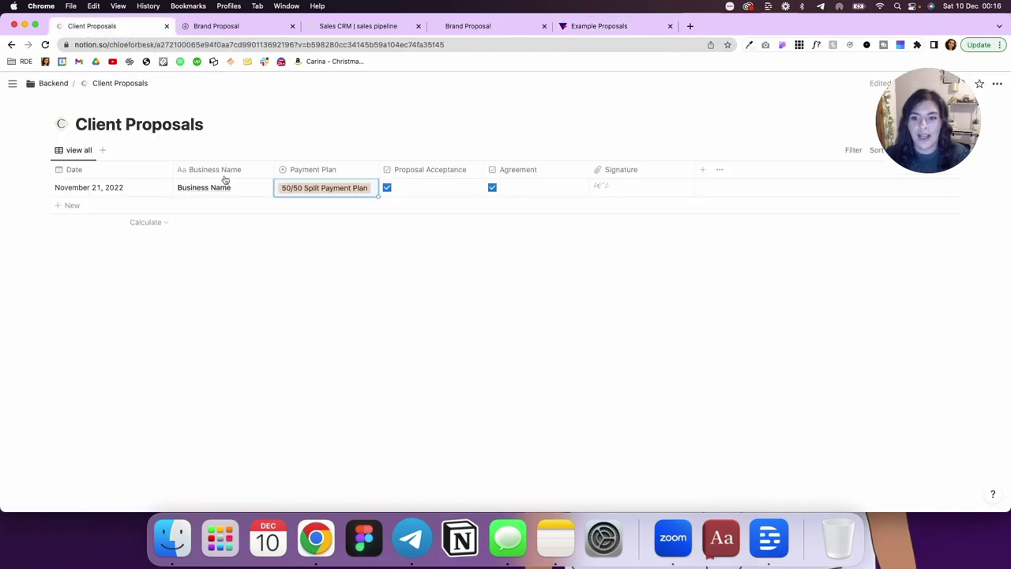
Go back to the Tally form's sharing options and open the Standard embed setup.
{"action": "left_click", "coordinate": [474, 26]}
{"action": "left_click", "coordinate": [588, 26]}
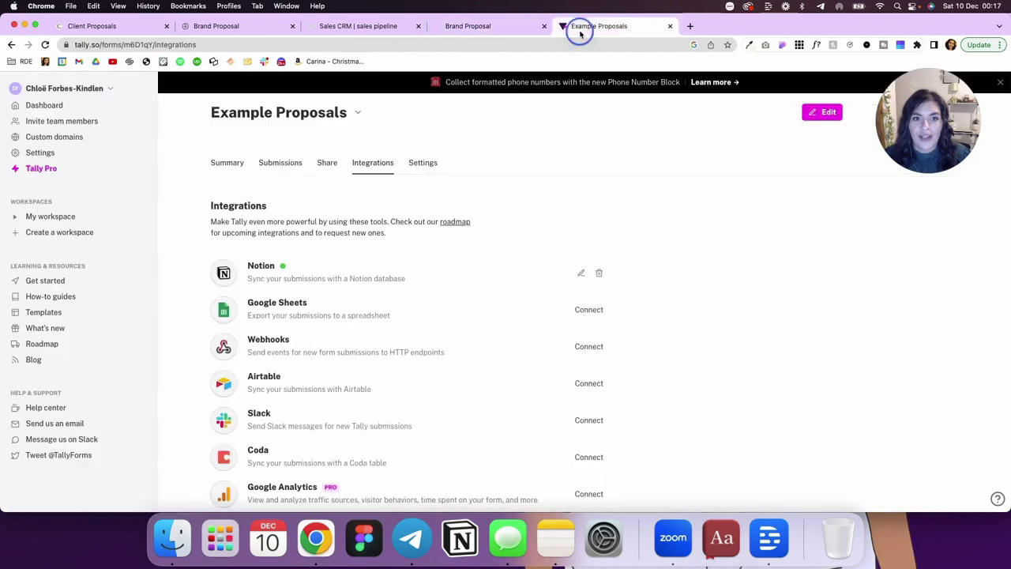
{"action": "left_click", "coordinate": [329, 164]}
{"action": "scroll", "coordinate": [350, 292], "scroll_direction": "down", "scroll_amount": 3}
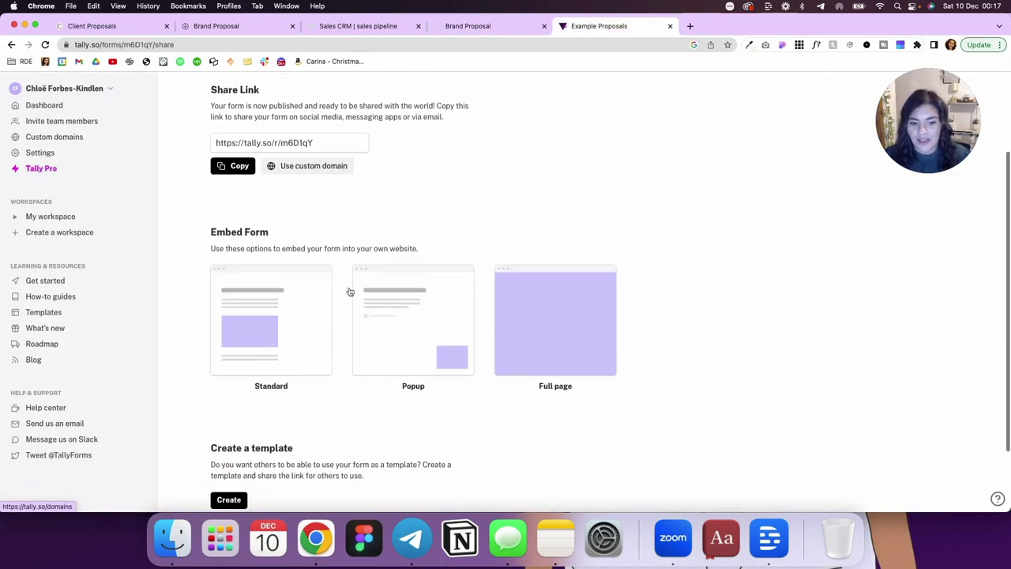
{"action": "scroll", "coordinate": [301, 258], "scroll_direction": "up", "scroll_amount": 3}
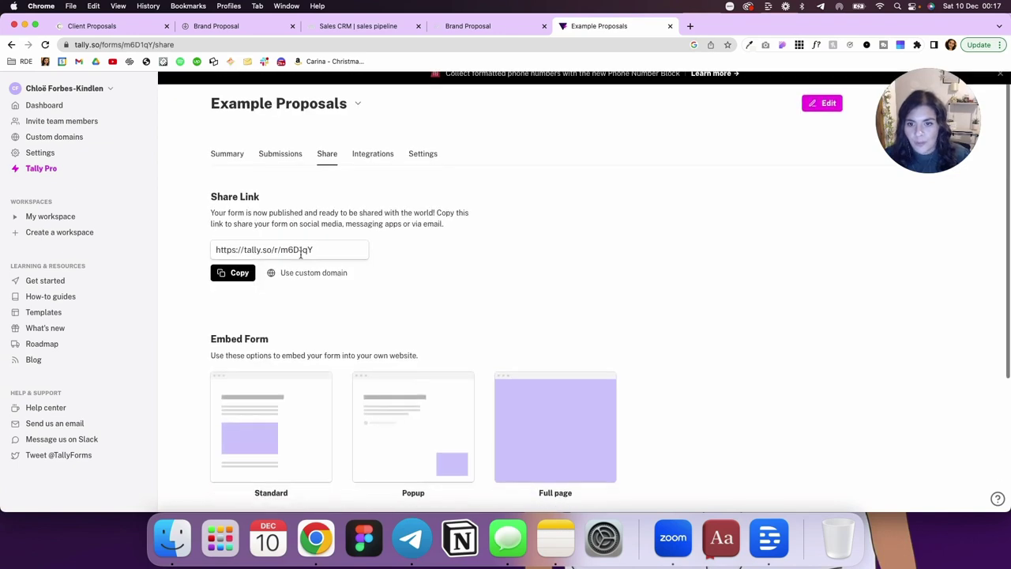
{"action": "scroll", "coordinate": [296, 268], "scroll_direction": "down", "scroll_amount": 4}
{"action": "left_click", "coordinate": [279, 280]}
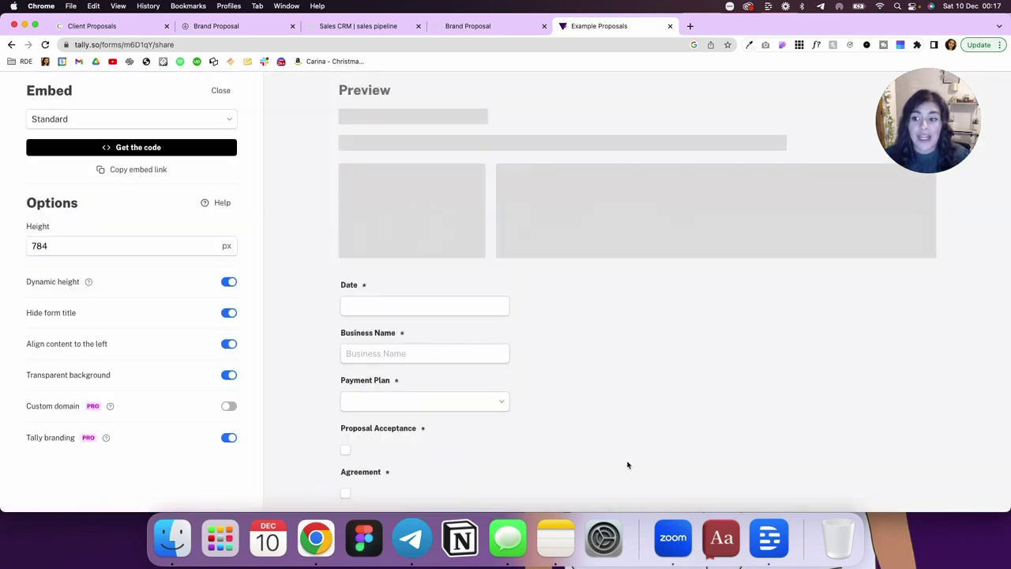
Review the Standard embed's form preview and code, and copy the embed link.
{"action": "scroll", "coordinate": [534, 394], "scroll_direction": "down", "scroll_amount": 5}
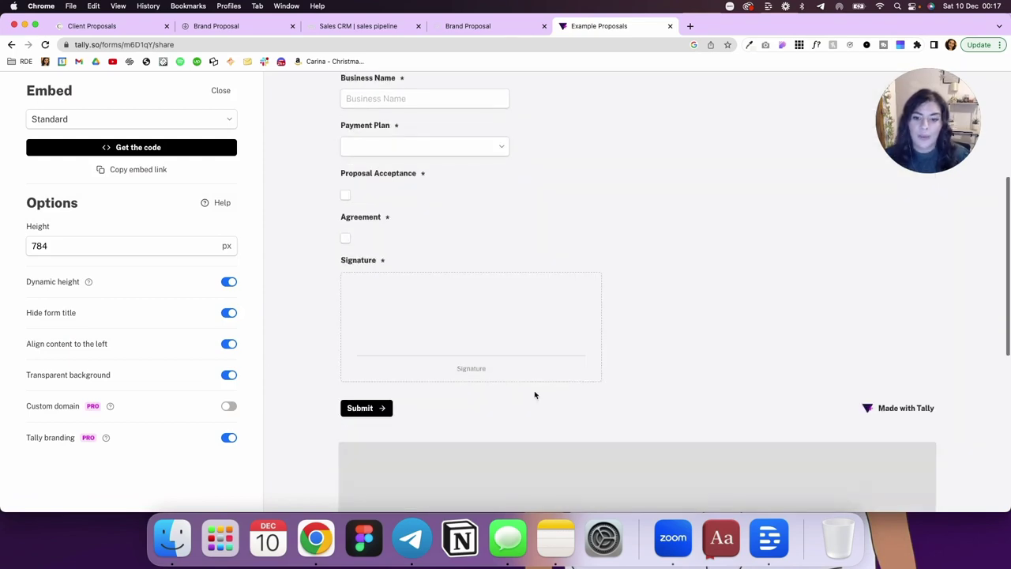
{"action": "scroll", "coordinate": [535, 395], "scroll_direction": "up", "scroll_amount": 3}
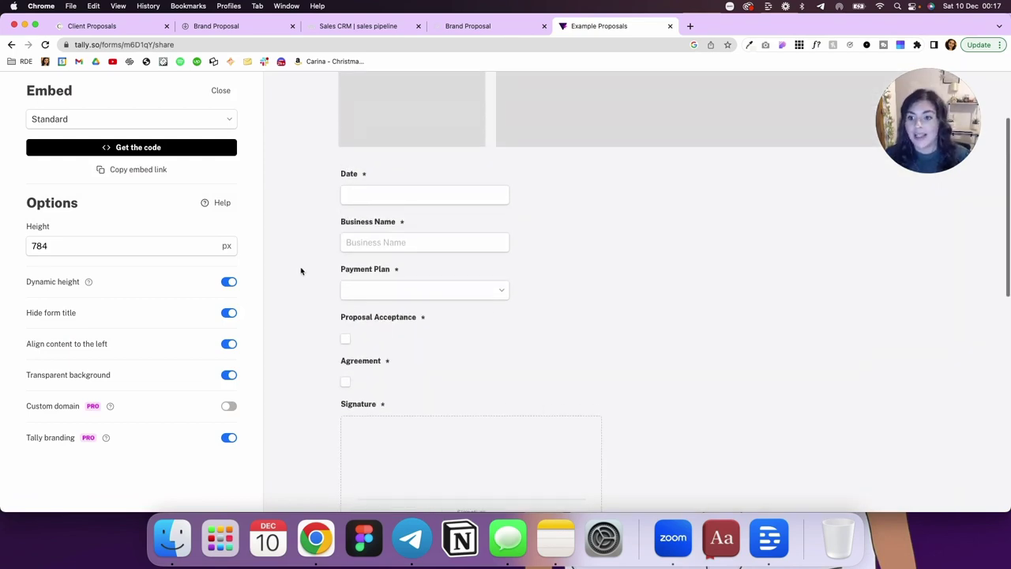
{"action": "left_click", "coordinate": [147, 147]}
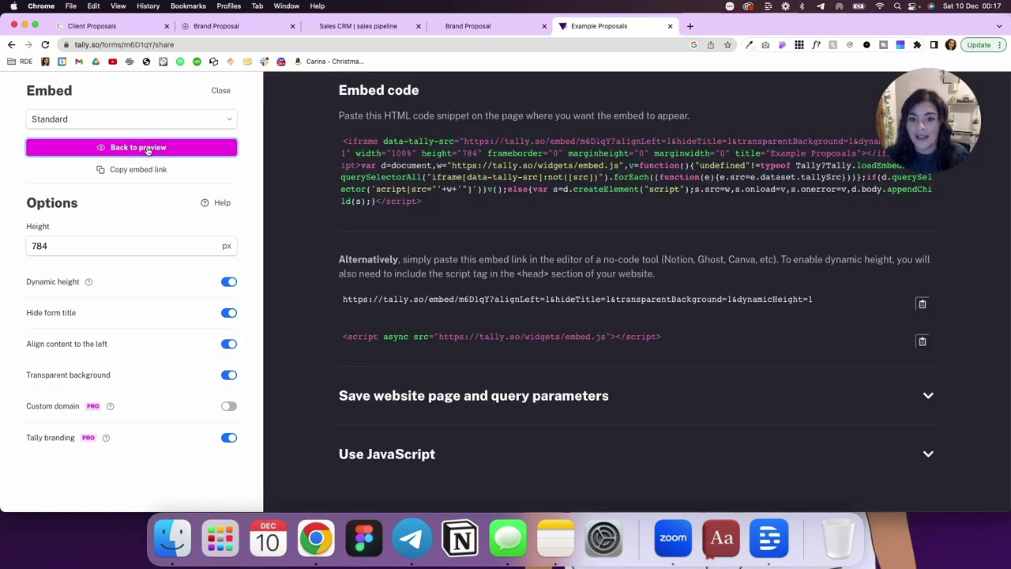
{"action": "left_click", "coordinate": [147, 147]}
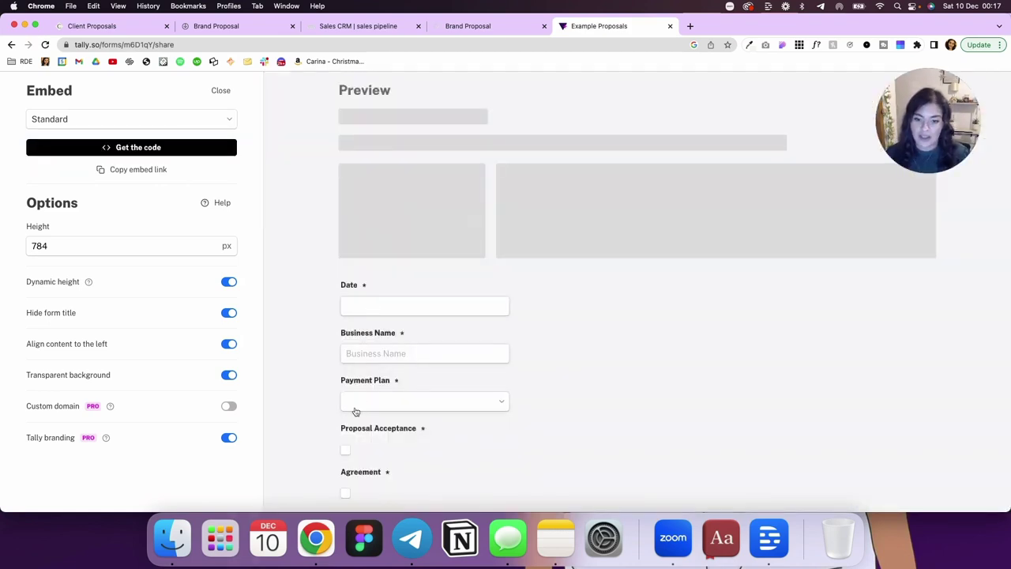
{"action": "scroll", "coordinate": [355, 412], "scroll_direction": "down", "scroll_amount": 3}
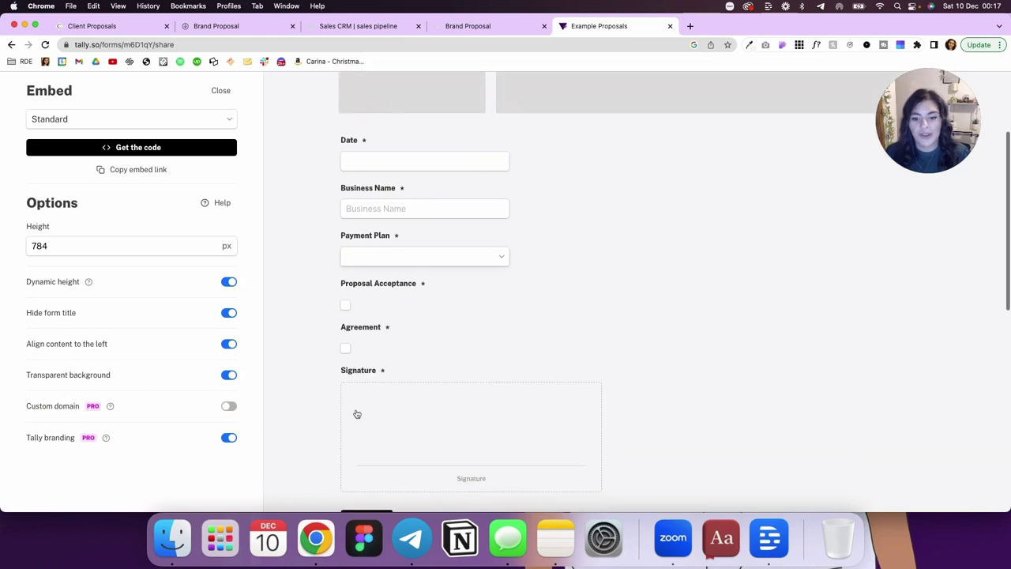
{"action": "scroll", "coordinate": [356, 414], "scroll_direction": "up", "scroll_amount": 3}
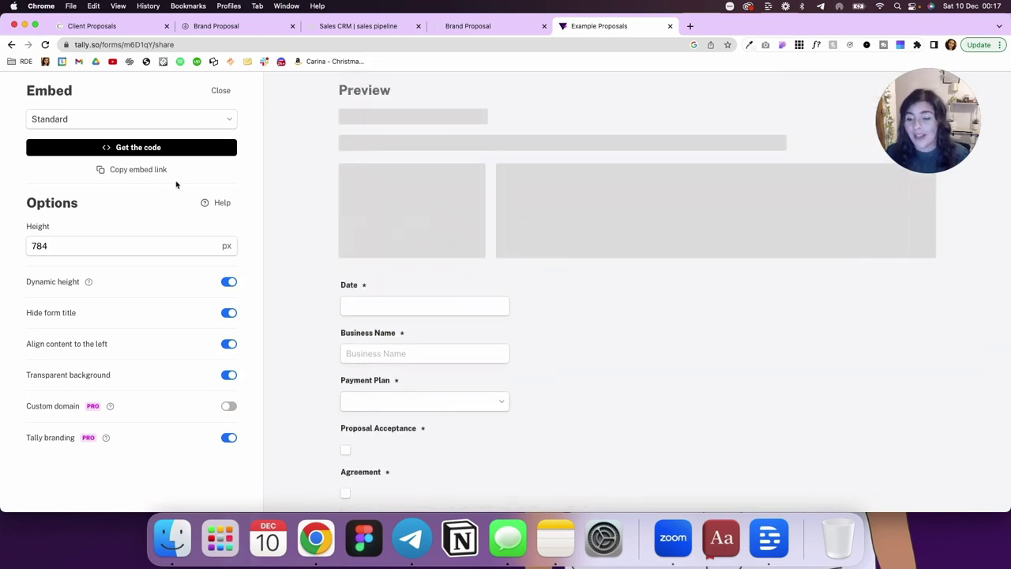
{"action": "left_click", "coordinate": [139, 170]}
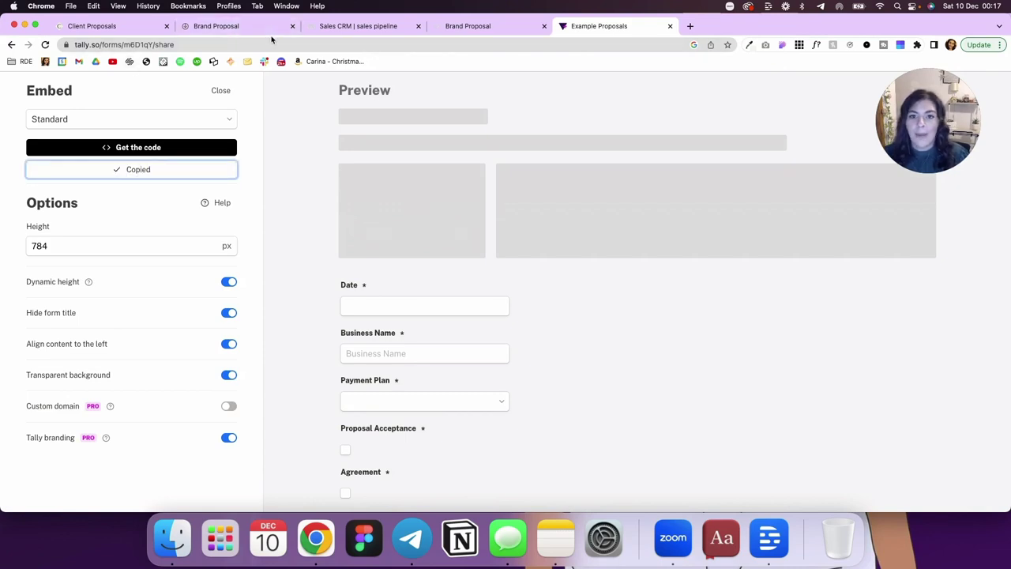
In the Brand Proposal page's Next Steps section, paste the form link under Option One: Embed Form as an embed.
{"action": "left_click", "coordinate": [496, 28]}
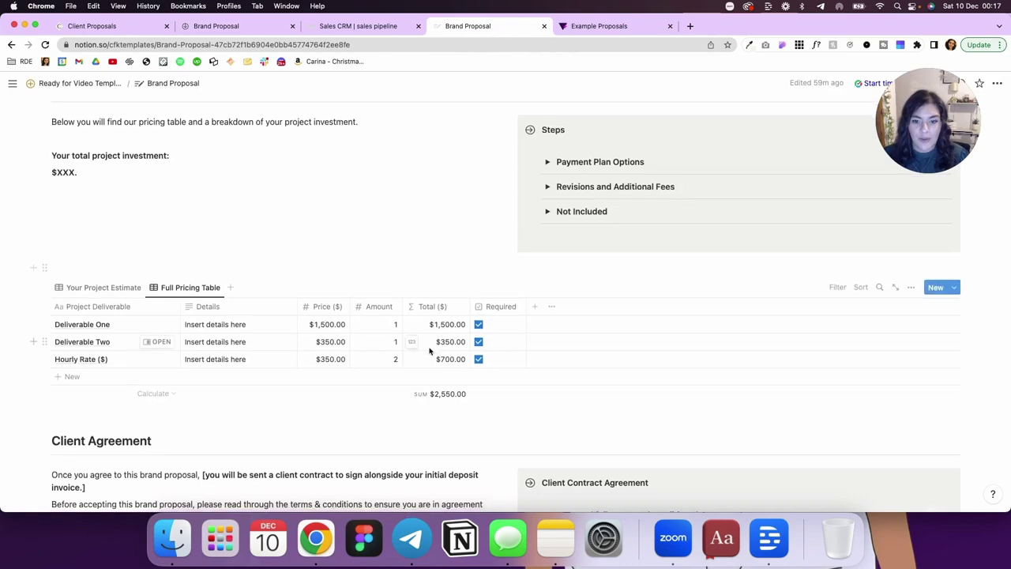
{"action": "scroll", "coordinate": [429, 348], "scroll_direction": "down", "scroll_amount": 15}
{"action": "scroll", "coordinate": [429, 347], "scroll_direction": "up", "scroll_amount": 2}
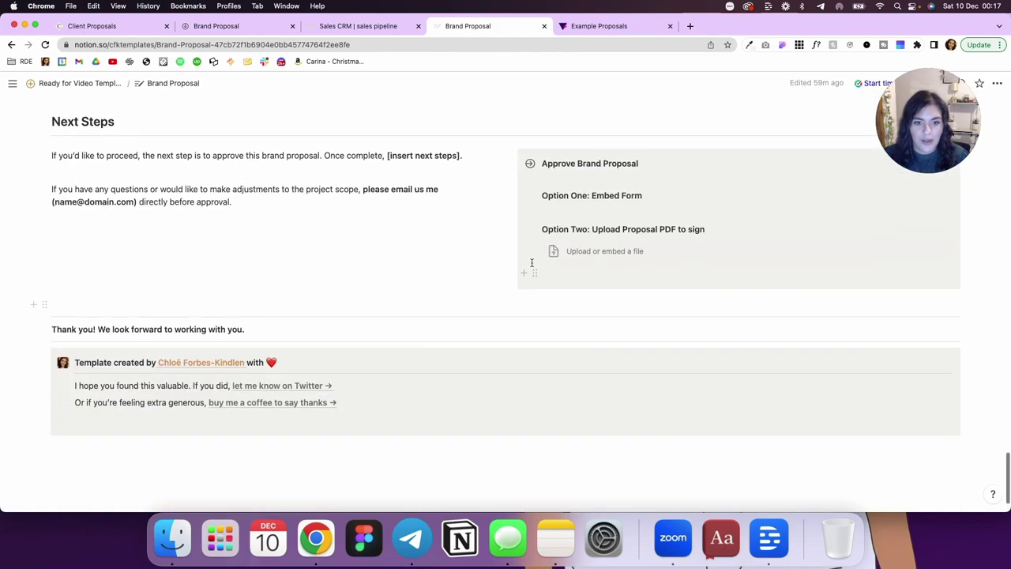
{"action": "left_click", "coordinate": [558, 211]}
{"action": "key", "text": "super+v"}
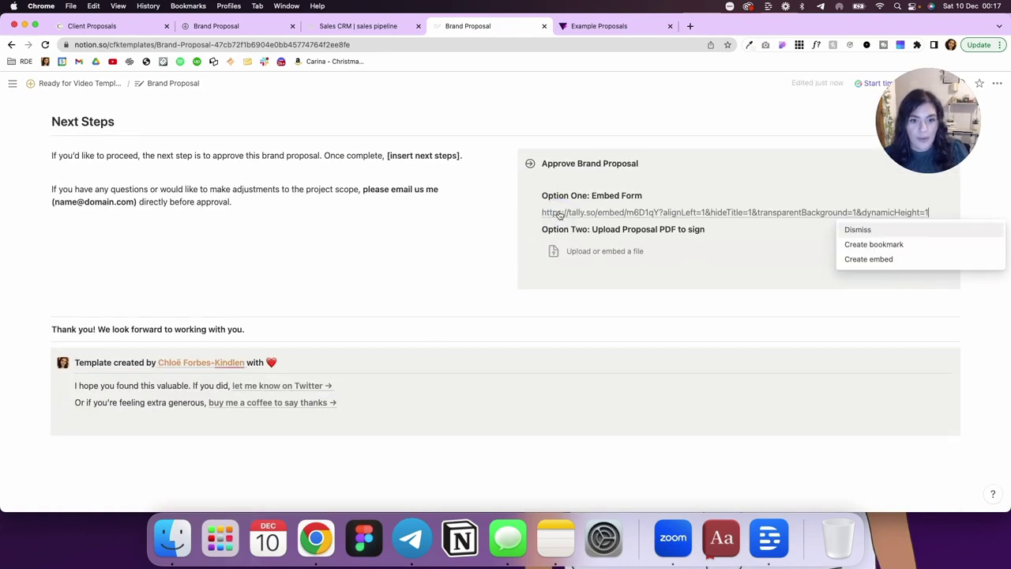
{"action": "left_click", "coordinate": [907, 260]}
{"action": "scroll", "coordinate": [792, 341], "scroll_direction": "down", "scroll_amount": 3}
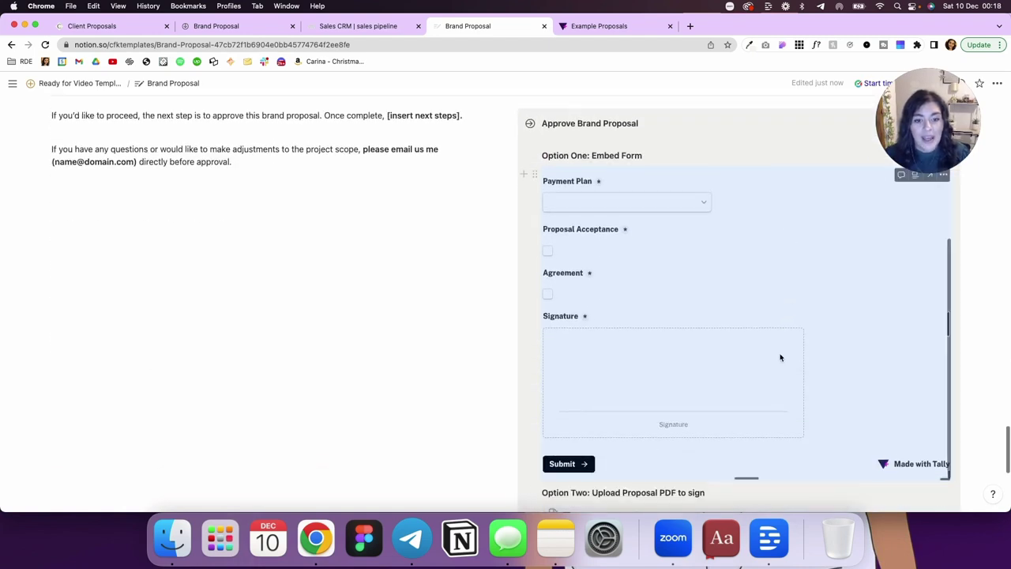
{"action": "scroll", "coordinate": [781, 356], "scroll_direction": "up", "scroll_amount": 3}
{"action": "left_click", "coordinate": [458, 289]}
Fill in the embedded form with Dec 10, 2022, business name CFK and 50/50 Split Payment, ticking Proposal Acceptance and Agreement.
{"action": "left_click", "coordinate": [574, 200]}
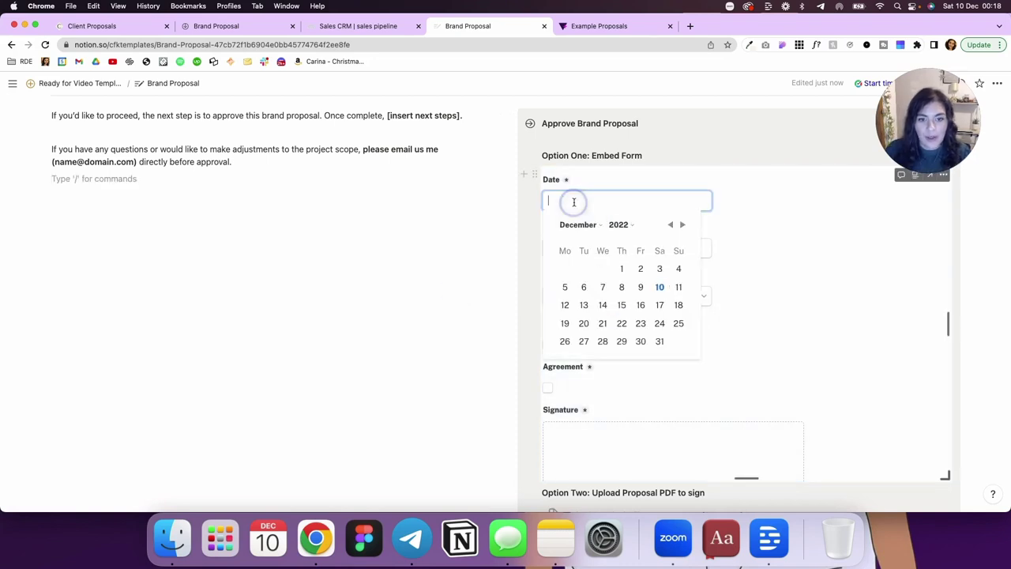
{"action": "left_click", "coordinate": [656, 287]}
{"action": "left_click", "coordinate": [598, 247]}
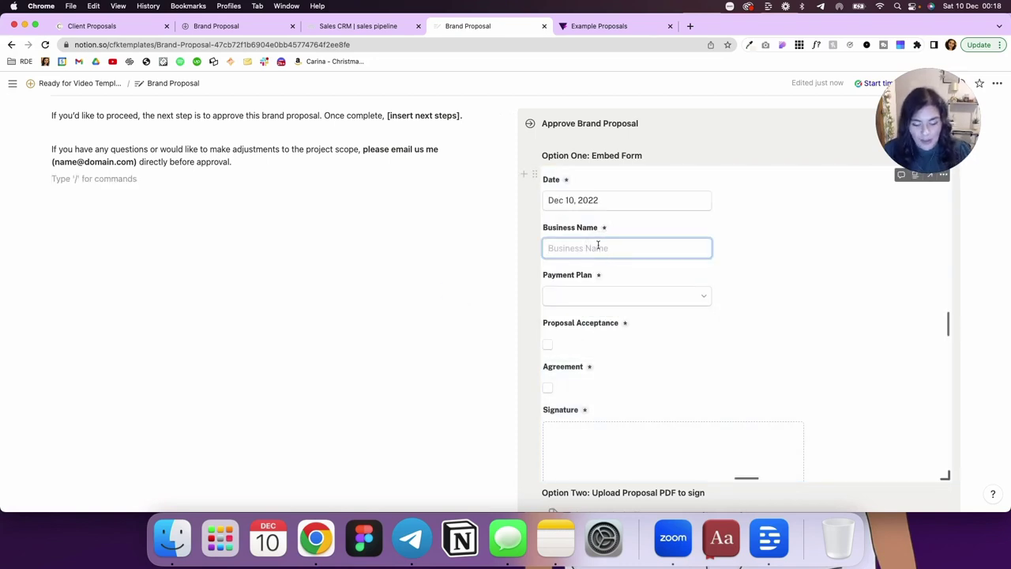
{"action": "type", "text": "CFK"}
{"action": "left_click", "coordinate": [616, 295]}
{"action": "left_click", "coordinate": [610, 333]}
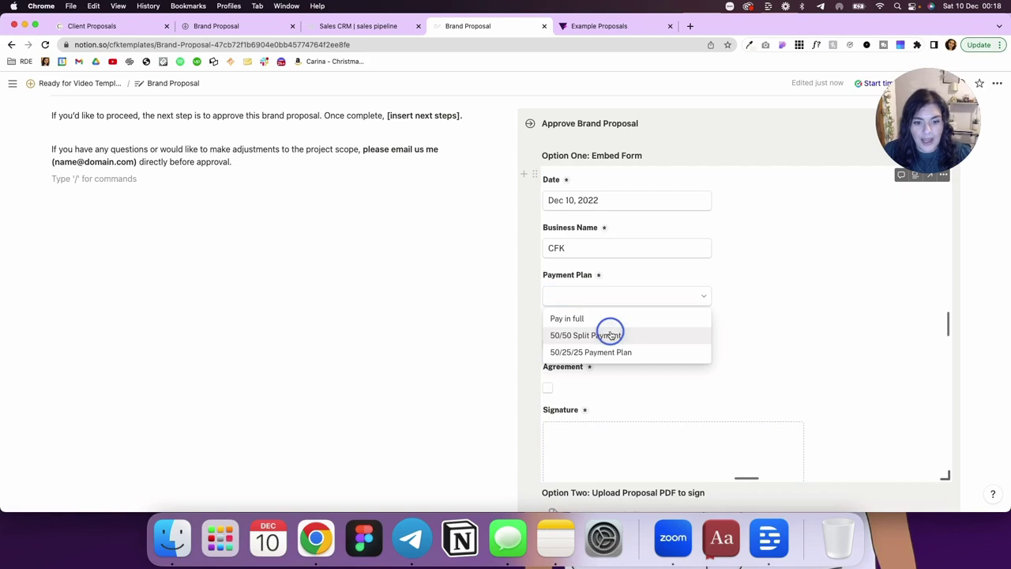
{"action": "left_click", "coordinate": [548, 345]}
{"action": "left_click", "coordinate": [548, 388]}
Draw a sample signature in the form's Signature field and submit the form.
{"action": "scroll", "coordinate": [564, 395], "scroll_direction": "down", "scroll_amount": 3}
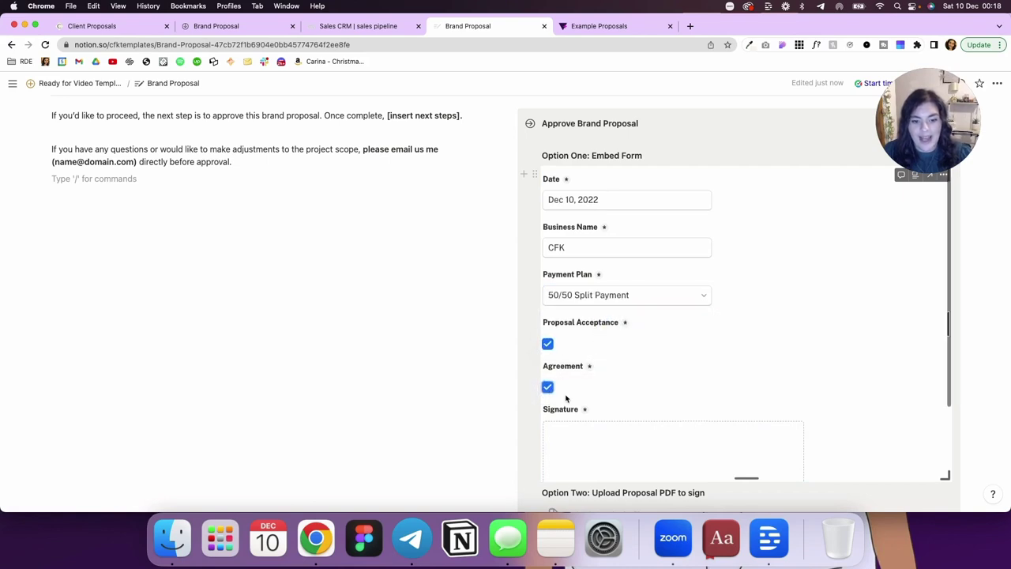
{"action": "mouse_move", "coordinate": [567, 373]}
{"action": "left_mouse_down"}
{"action": "mouse_move", "coordinate": [650, 408]}
{"action": "mouse_move", "coordinate": [748, 387]}
{"action": "left_mouse_up"}
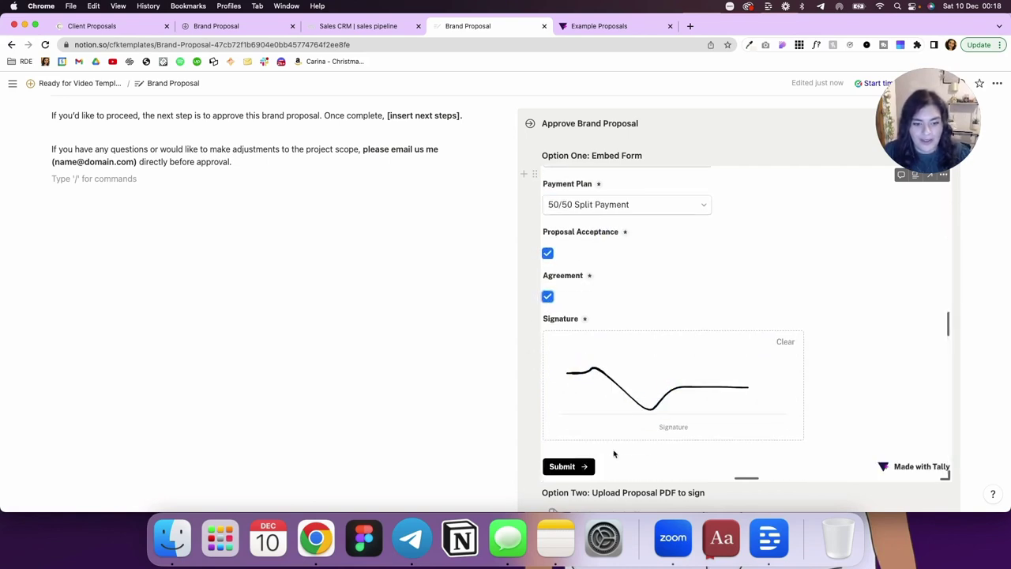
{"action": "scroll", "coordinate": [613, 453], "scroll_direction": "down", "scroll_amount": 1}
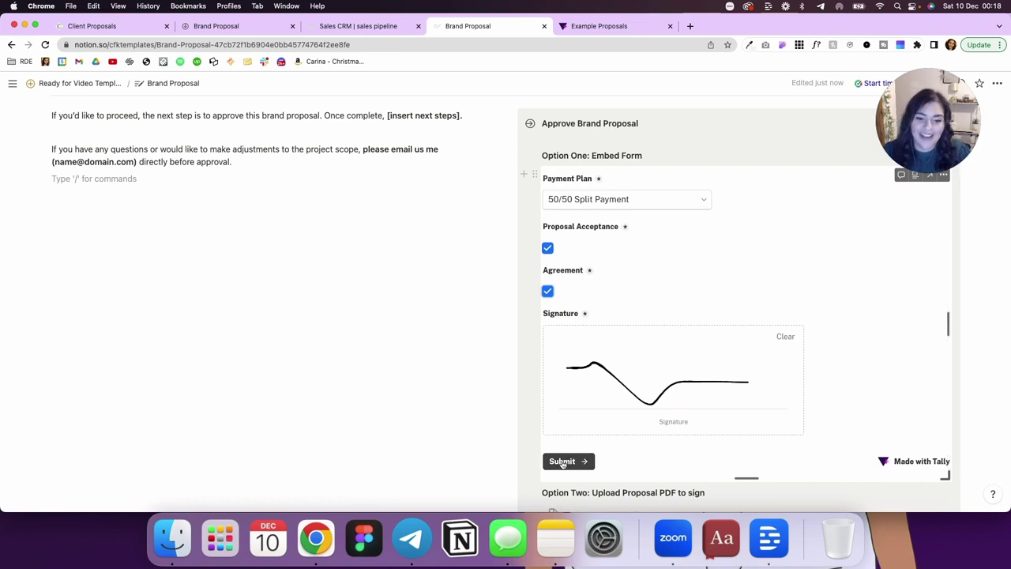
{"action": "left_click", "coordinate": [589, 462]}
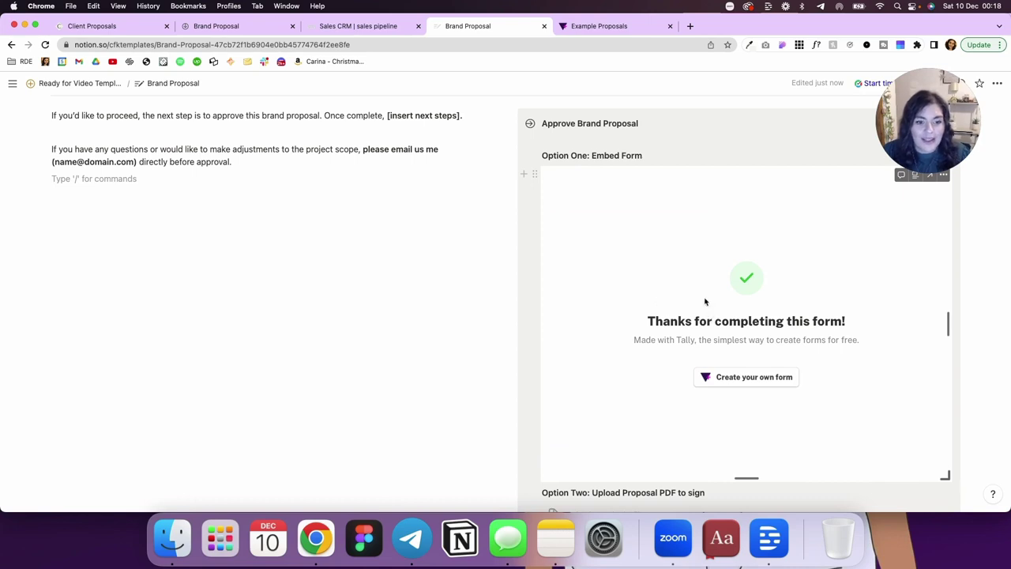
Check the synced entry in the Client Proposals database and delete the CFK test row.
{"action": "left_click", "coordinate": [597, 26]}
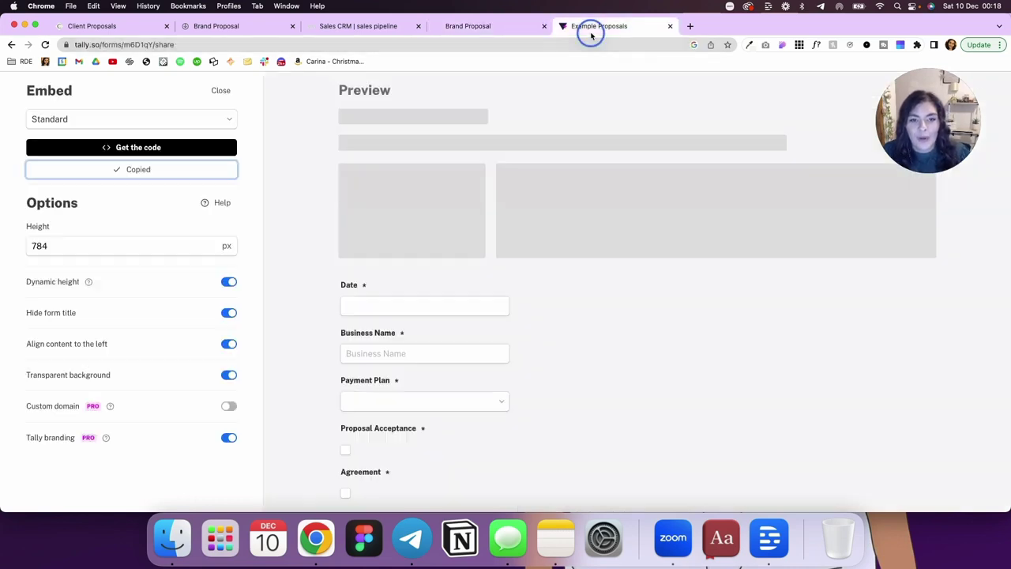
{"action": "left_click", "coordinate": [76, 26]}
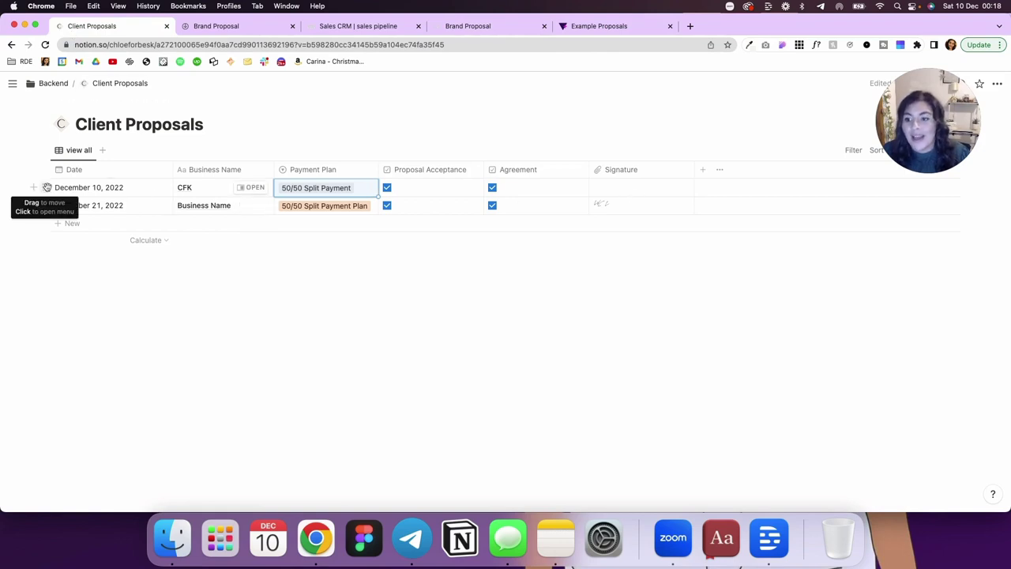
{"action": "left_click", "coordinate": [43, 187]}
{"action": "left_click", "coordinate": [82, 145]}
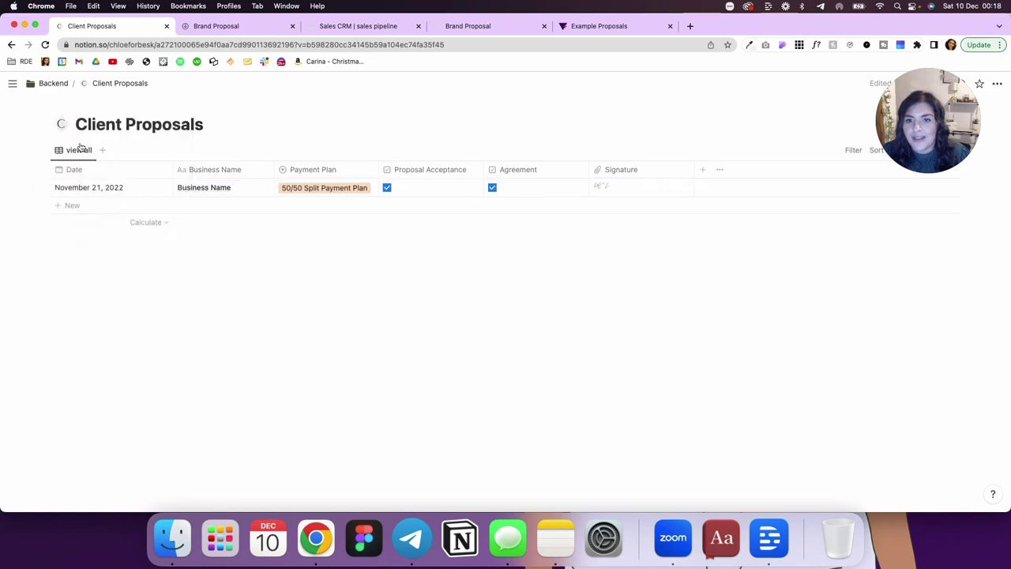
Open the Brand Proposal page's sharing settings and examine the link options under Share to web.
{"action": "left_click", "coordinate": [458, 32]}
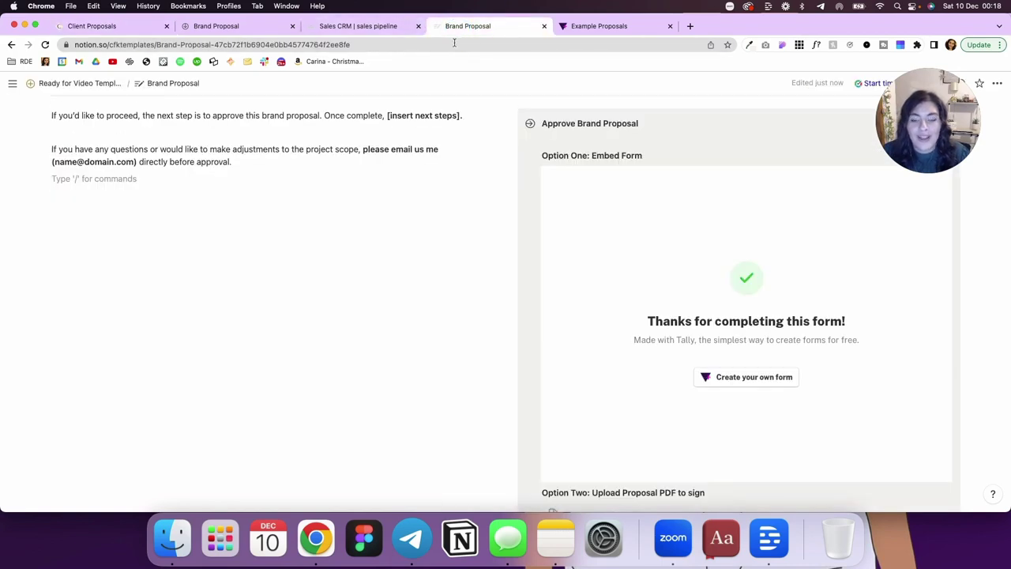
{"action": "scroll", "coordinate": [443, 198], "scroll_direction": "up", "scroll_amount": 2}
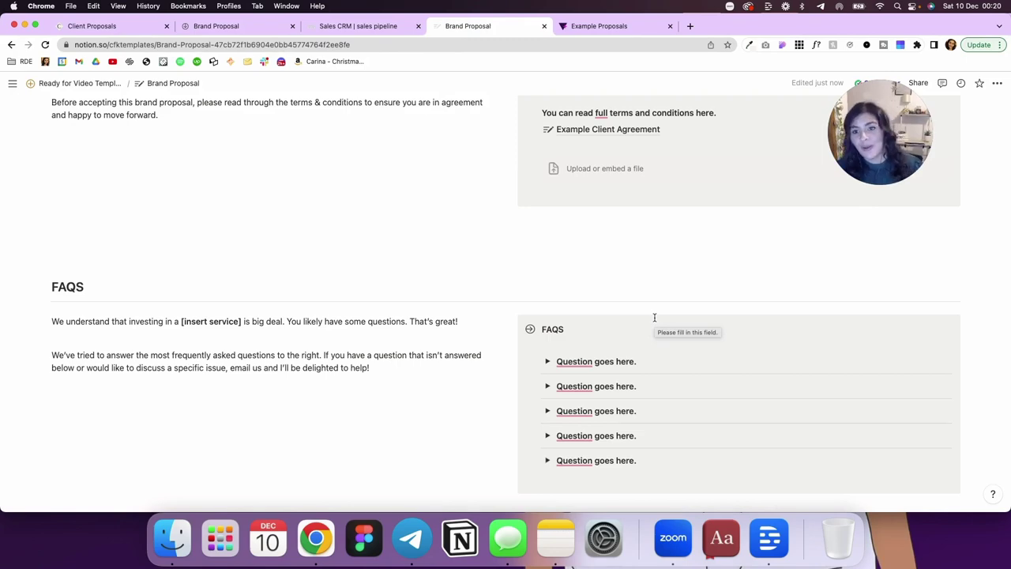
{"action": "scroll", "coordinate": [654, 317], "scroll_direction": "up", "scroll_amount": 15}
{"action": "scroll", "coordinate": [654, 317], "scroll_direction": "up", "scroll_amount": 10}
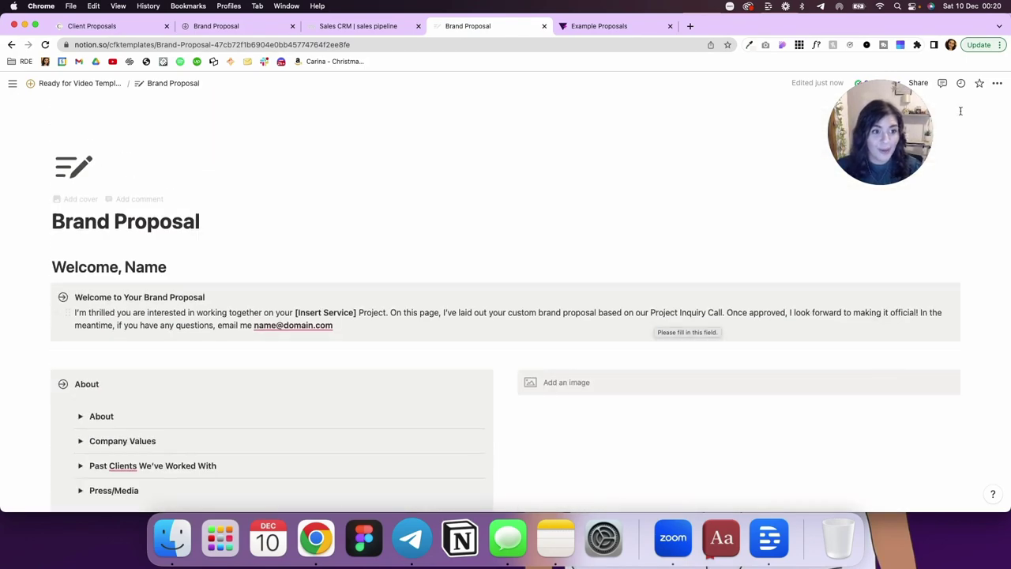
{"action": "left_click_drag", "start_coordinate": [920, 111], "coordinate": [776, 97]}
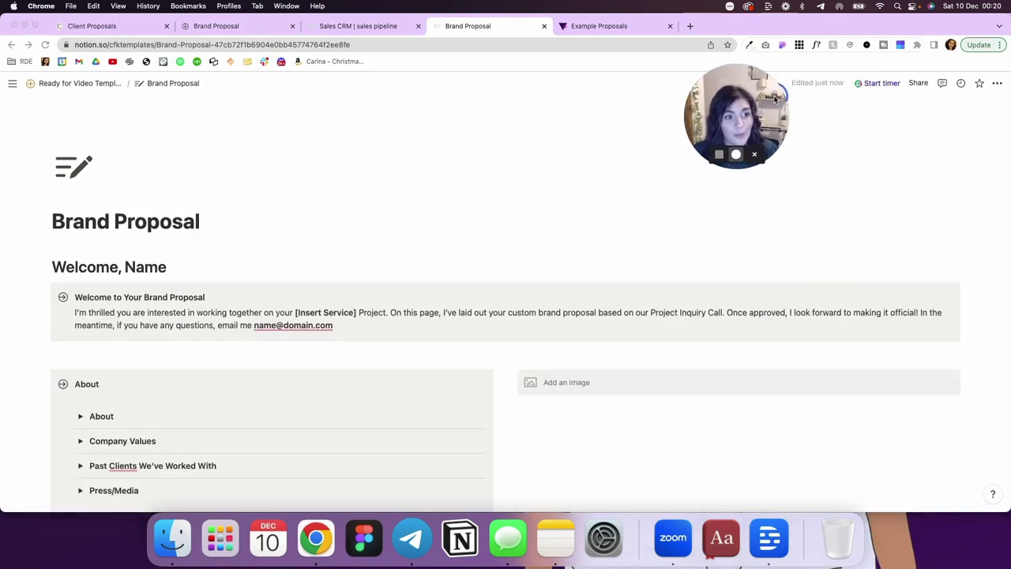
{"action": "left_click", "coordinate": [916, 82]}
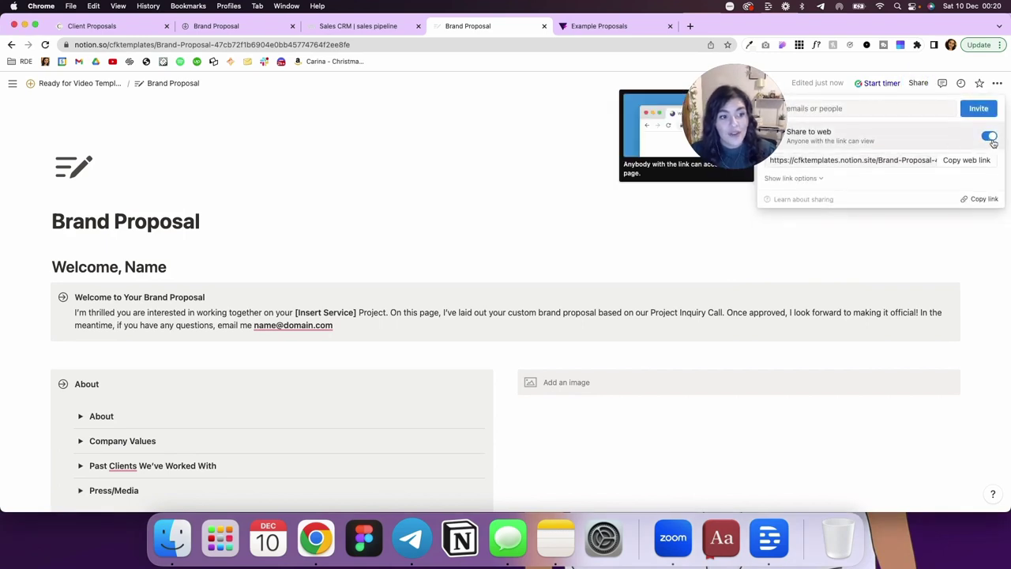
{"action": "left_click", "coordinate": [813, 178]}
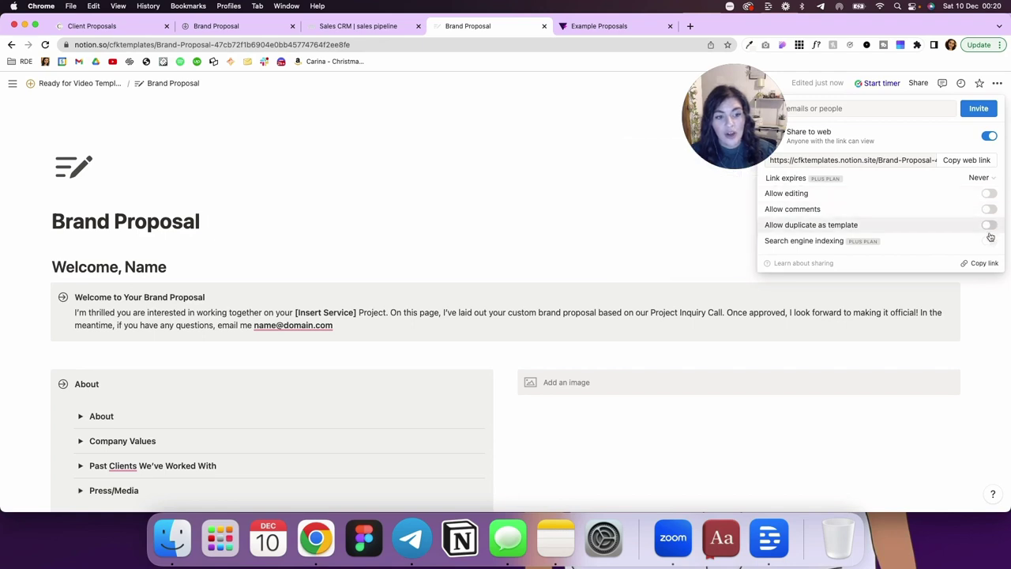
{"action": "mouse_move", "coordinate": [989, 194]}
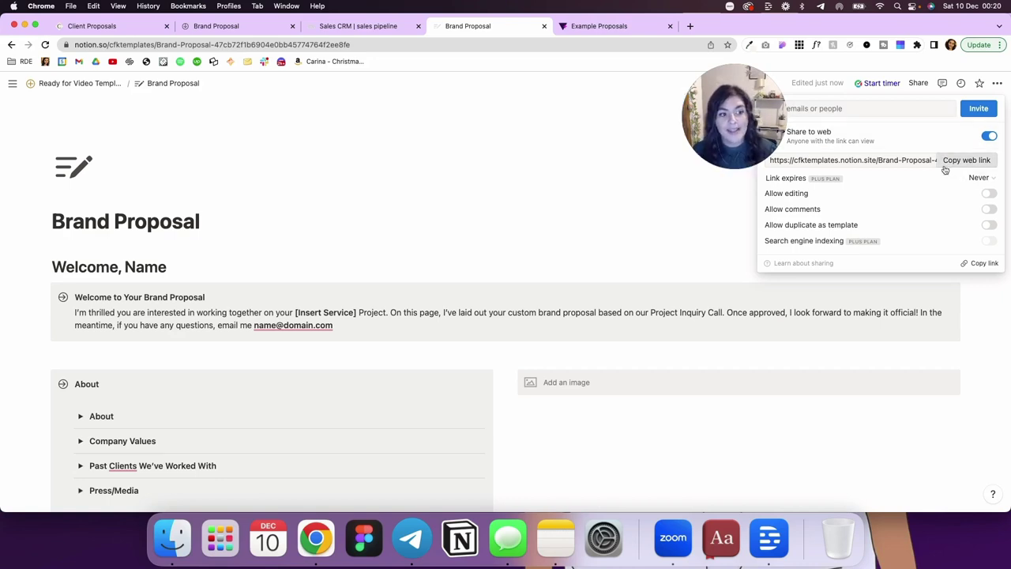
{"action": "mouse_move", "coordinate": [855, 141]}
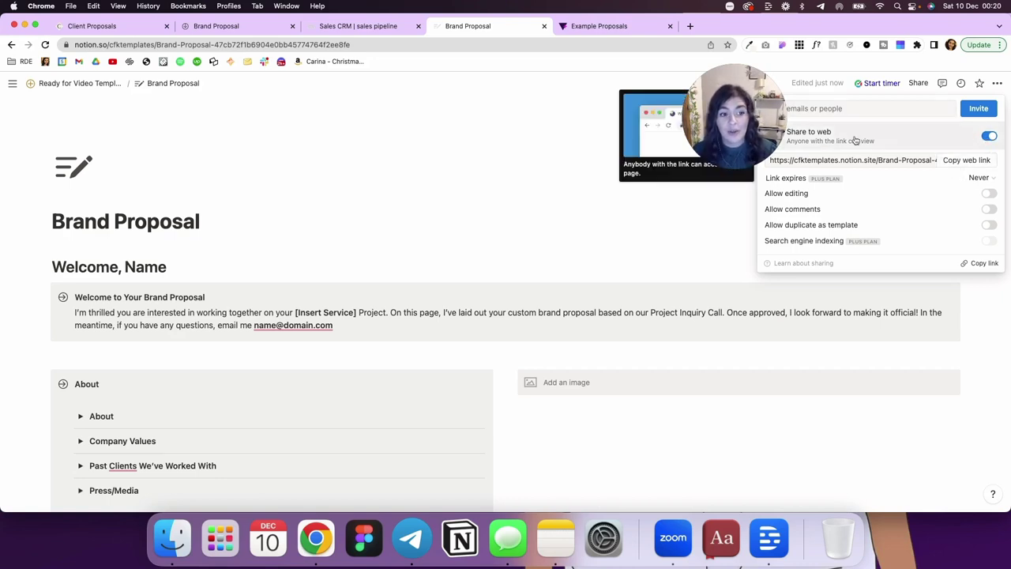
Copy the Brand Proposal page's public web link and open it in a new incognito window.
{"action": "left_click", "coordinate": [970, 160]}
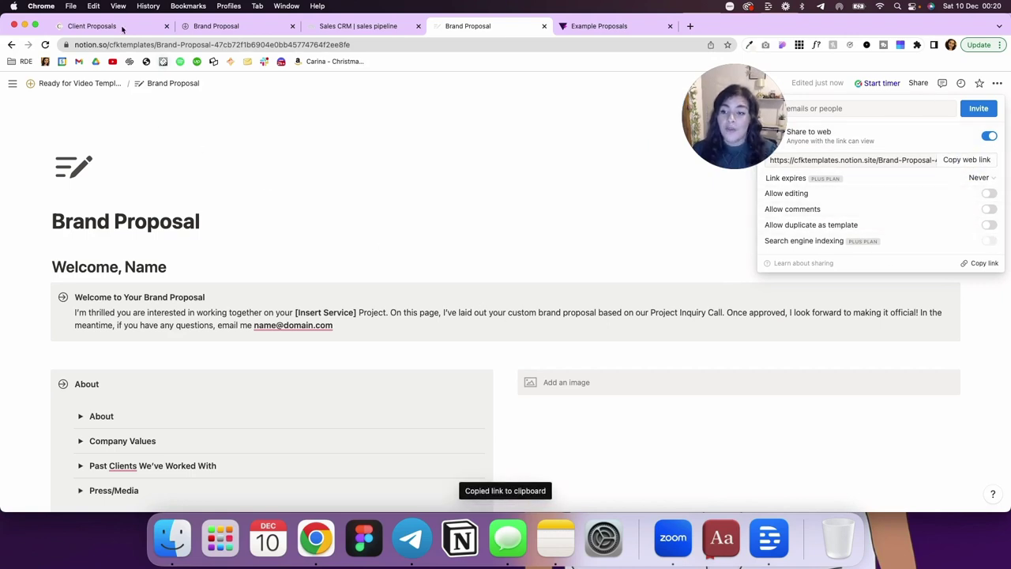
{"action": "left_click", "coordinate": [71, 6]}
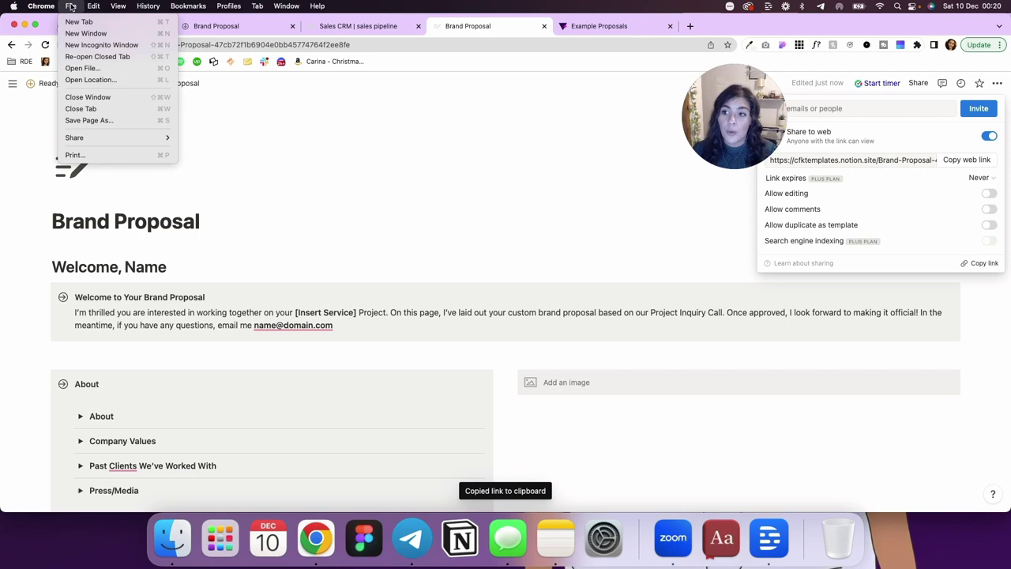
{"action": "left_click", "coordinate": [95, 47]}
{"action": "key", "text": "super+v"}
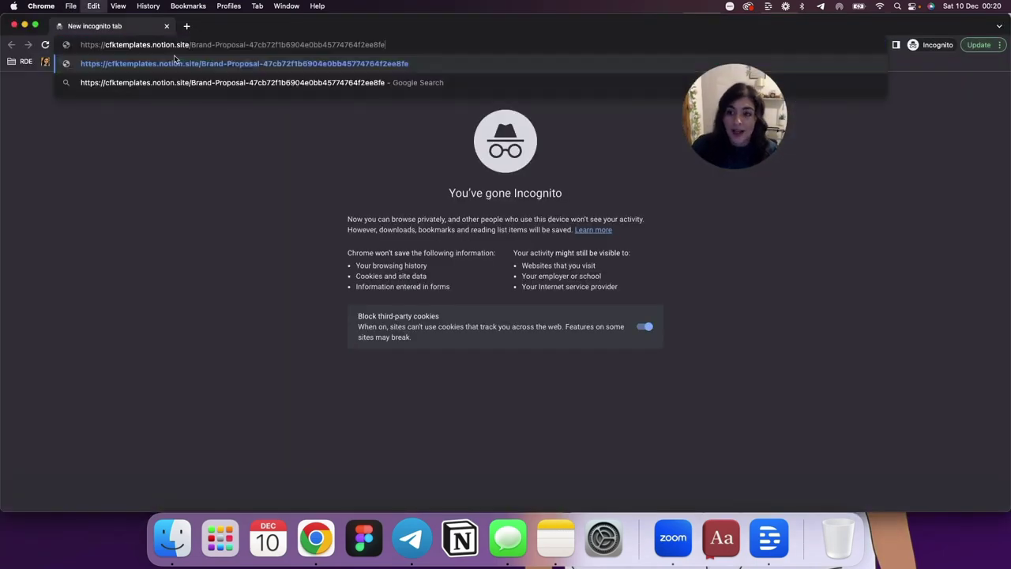
{"action": "key", "text": "Return"}
Review the public Brand Proposal page as a visitor, from the Our Process toggles down to the embedded approval form.
{"action": "left_click", "coordinate": [548, 290]}
{"action": "left_click", "coordinate": [551, 292]}
{"action": "scroll", "coordinate": [550, 293], "scroll_direction": "down", "scroll_amount": 15}
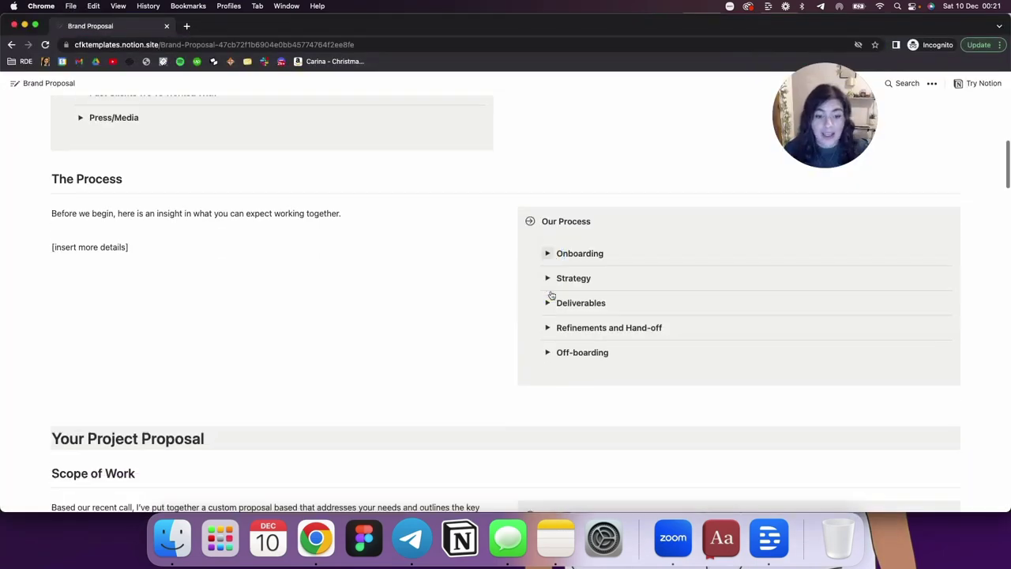
{"action": "scroll", "coordinate": [551, 291], "scroll_direction": "down", "scroll_amount": 5}
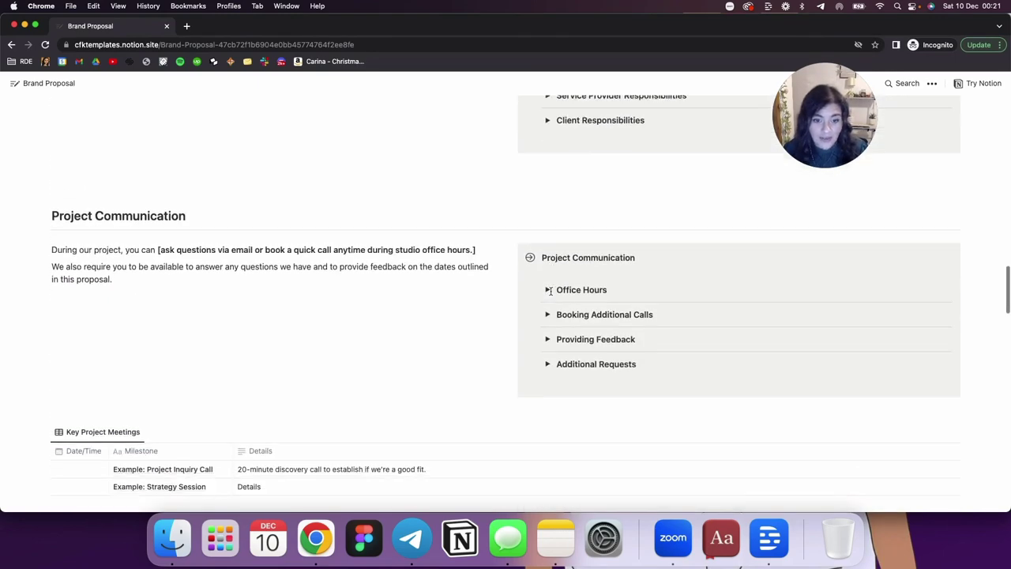
{"action": "scroll", "coordinate": [551, 296], "scroll_direction": "down", "scroll_amount": 10}
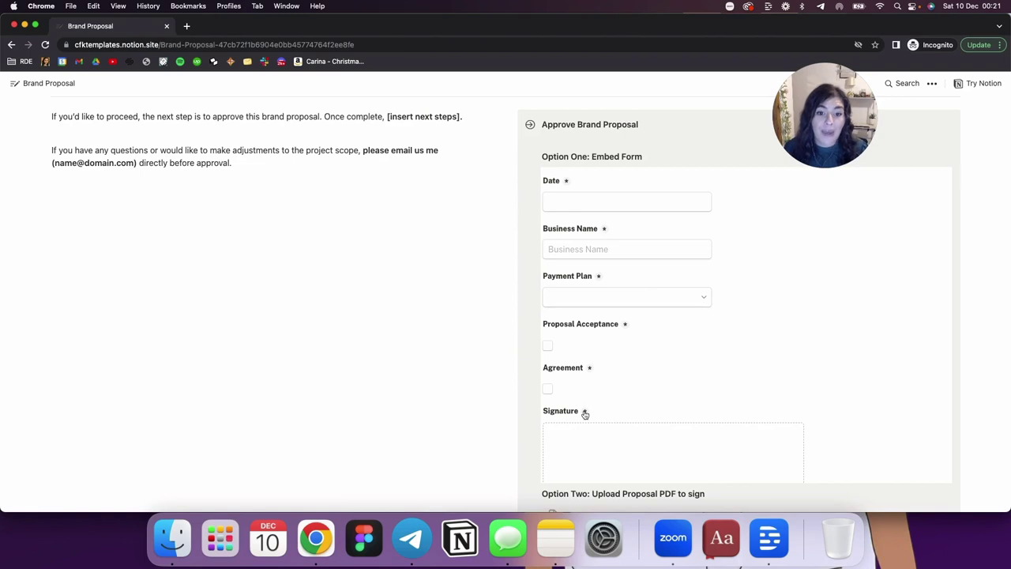
Draw a test signature in the Signature field of the public page's embedded form and clear it.
{"action": "scroll", "coordinate": [584, 414], "scroll_direction": "down", "scroll_amount": 2}
{"action": "mouse_move", "coordinate": [584, 414]}
{"action": "left_mouse_down"}
{"action": "mouse_move", "coordinate": [579, 435]}
{"action": "mouse_move", "coordinate": [587, 413]}
{"action": "mouse_move", "coordinate": [624, 434]}
{"action": "mouse_move", "coordinate": [605, 434]}
{"action": "mouse_move", "coordinate": [679, 433]}
{"action": "mouse_move", "coordinate": [610, 431]}
{"action": "left_mouse_up"}
{"action": "scroll", "coordinate": [602, 284], "scroll_direction": "up", "scroll_amount": 2}
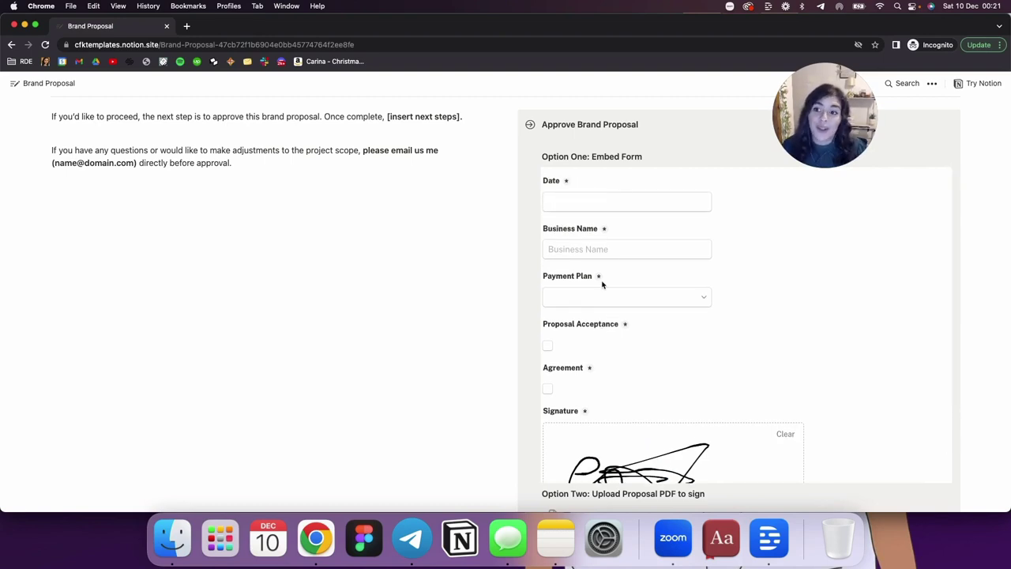
{"action": "scroll", "coordinate": [602, 284], "scroll_direction": "up", "scroll_amount": 2}
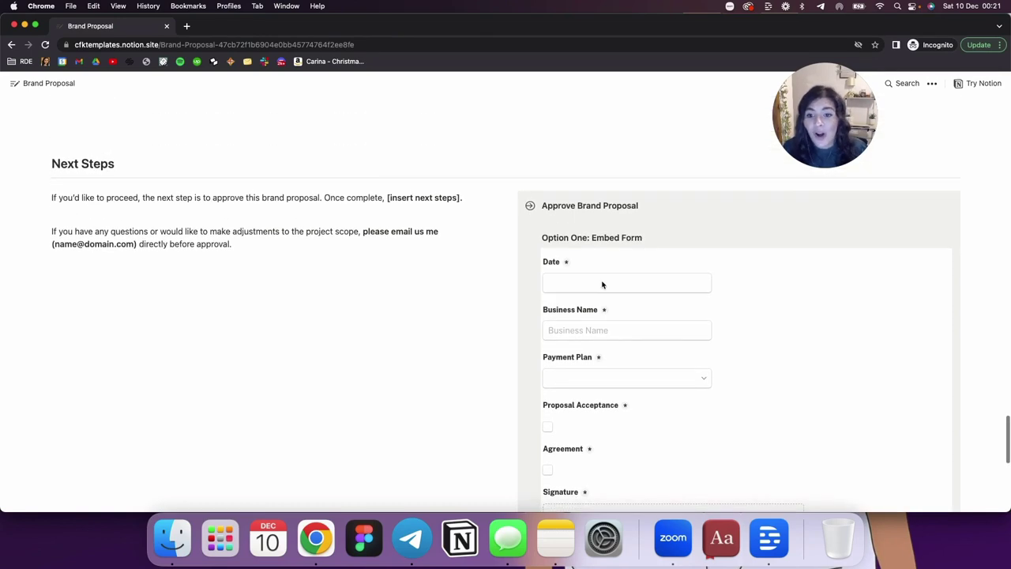
{"action": "scroll", "coordinate": [601, 284], "scroll_direction": "down", "scroll_amount": 3}
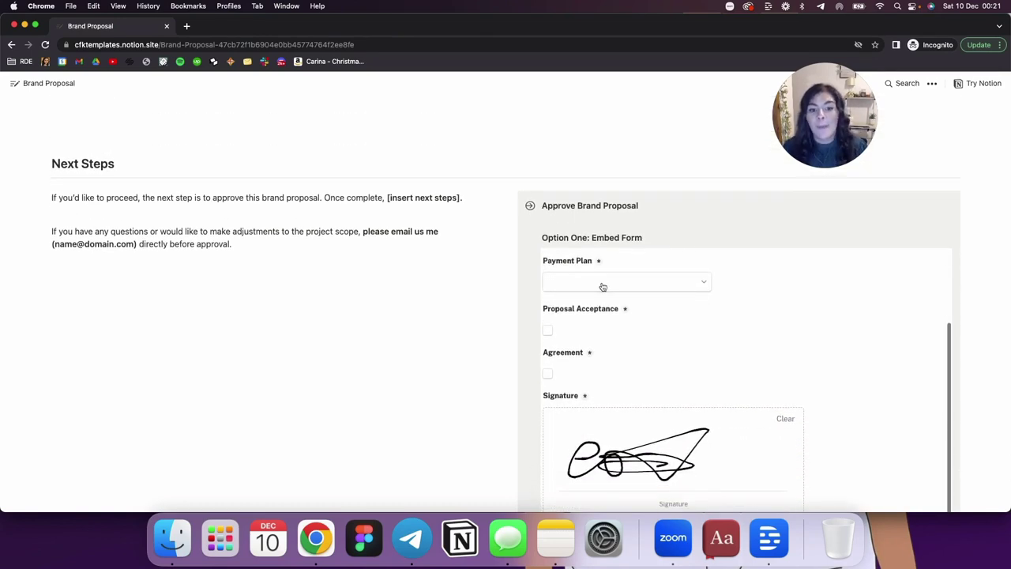
{"action": "left_click", "coordinate": [784, 419]}
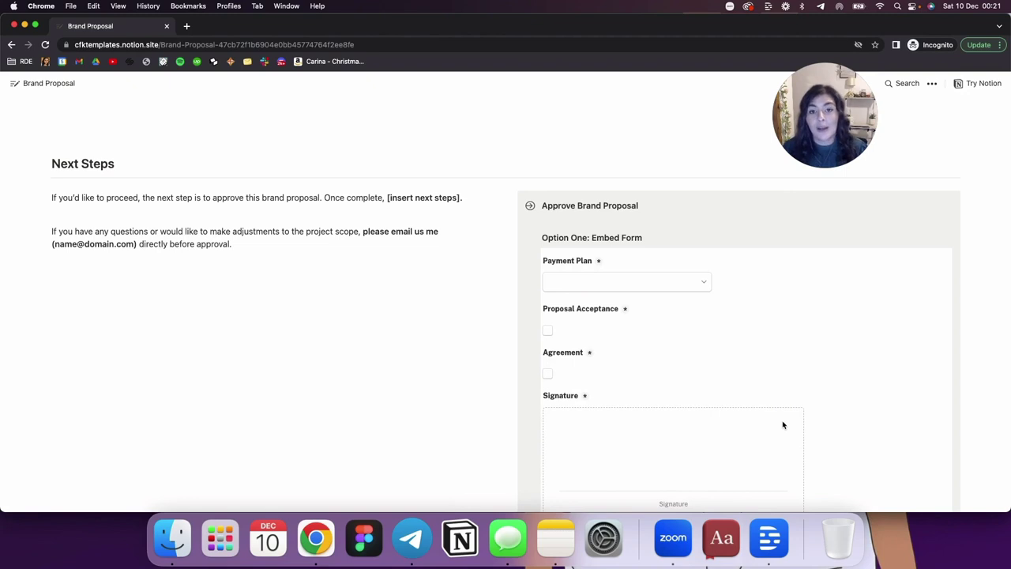